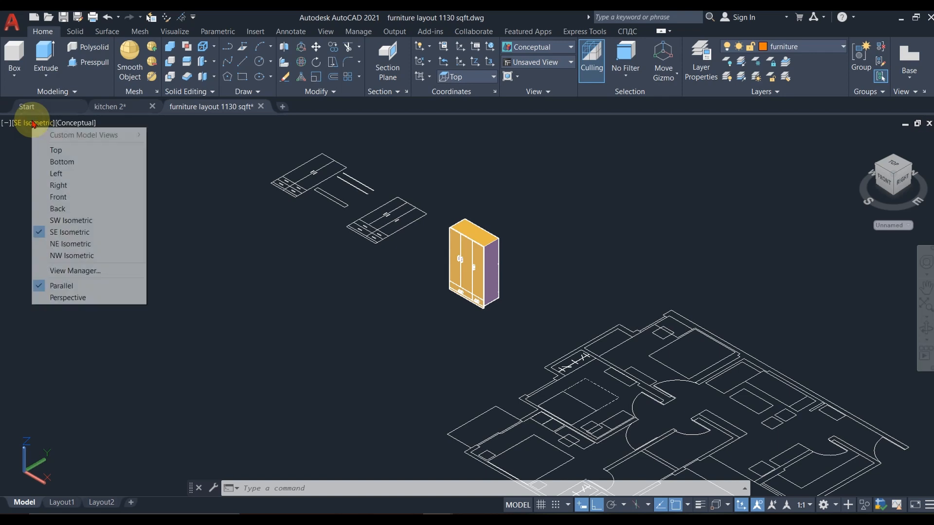
- Switch the furniture layout drawing to the Top view
{"action": "left_click", "coordinate": [57, 151]}
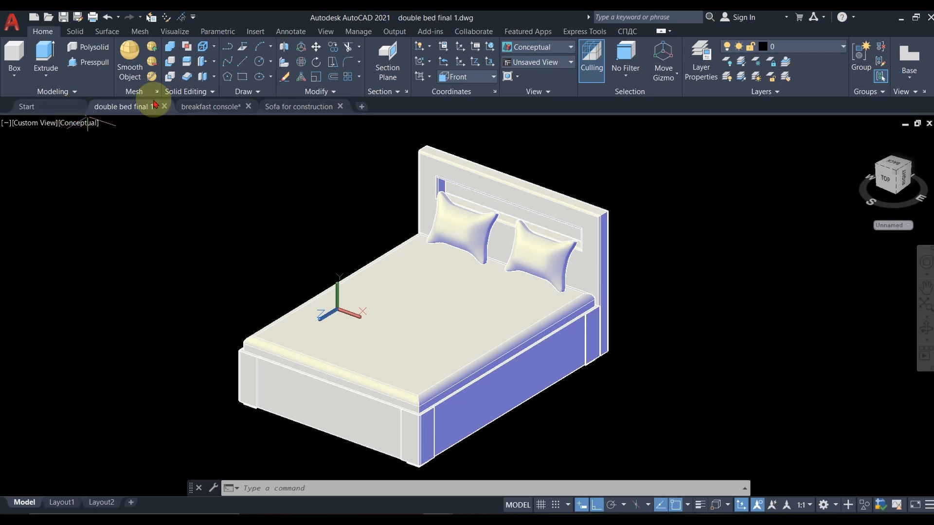
- Examine the breakfast console elevations and the 3D sofa models in the other open drawings
{"action": "left_click", "coordinate": [194, 107]}
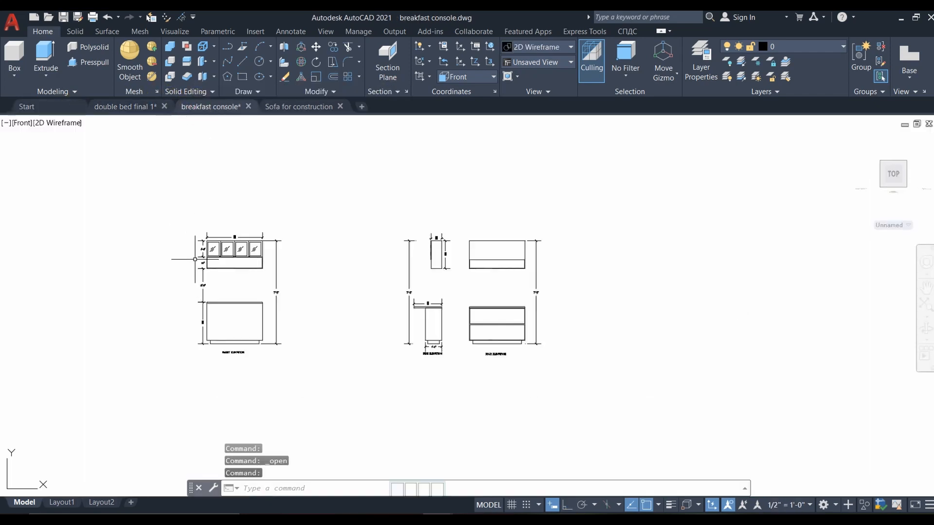
{"action": "scroll", "coordinate": [189, 253], "scroll_direction": "up", "scroll_amount": 4}
{"action": "scroll", "coordinate": [283, 203], "scroll_direction": "down", "scroll_amount": 4}
{"action": "scroll", "coordinate": [292, 331], "scroll_direction": "up", "scroll_amount": 2}
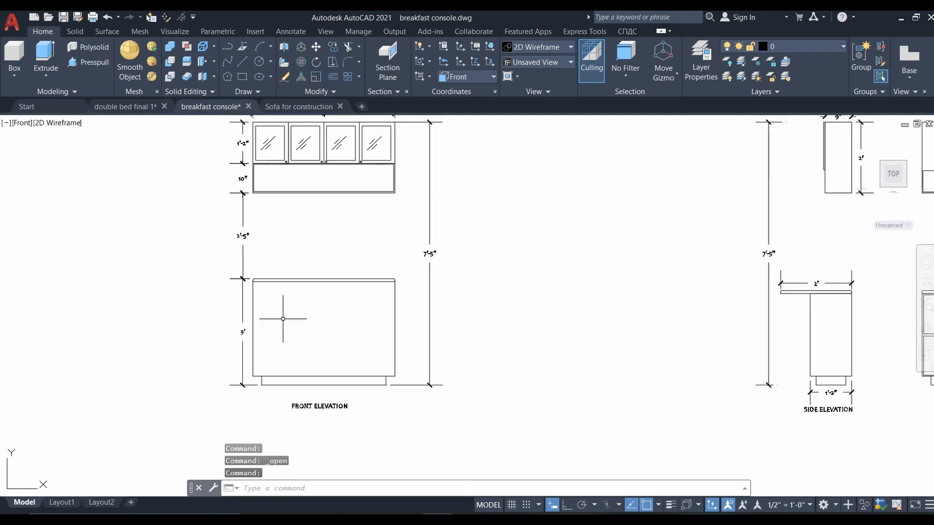
{"action": "scroll", "coordinate": [311, 419], "scroll_direction": "down", "scroll_amount": 4}
{"action": "scroll", "coordinate": [449, 404], "scroll_direction": "up", "scroll_amount": 3}
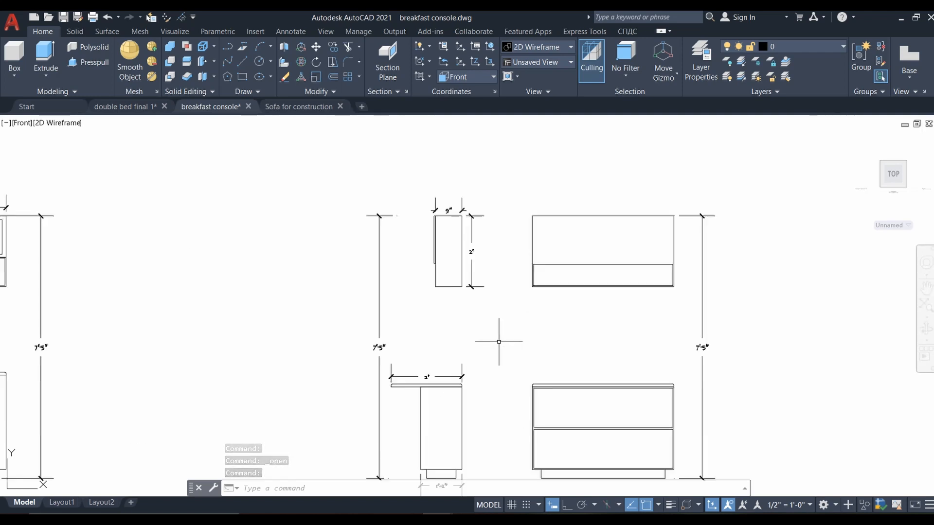
{"action": "mouse_move", "coordinate": [500, 340]}
{"action": "middle_mouse_down"}
{"action": "mouse_move", "coordinate": [477, 355]}
{"action": "mouse_move", "coordinate": [454, 292]}
{"action": "mouse_move", "coordinate": [465, 302]}
{"action": "middle_mouse_up"}
{"action": "scroll", "coordinate": [465, 302], "scroll_direction": "down", "scroll_amount": 6}
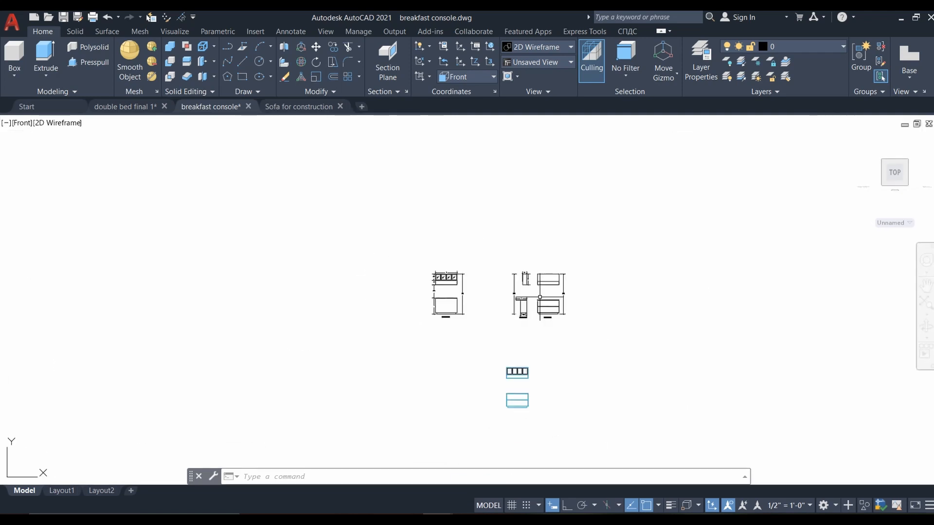
{"action": "scroll", "coordinate": [513, 389], "scroll_direction": "up", "scroll_amount": 5}
{"action": "scroll", "coordinate": [513, 388], "scroll_direction": "down", "scroll_amount": 5}
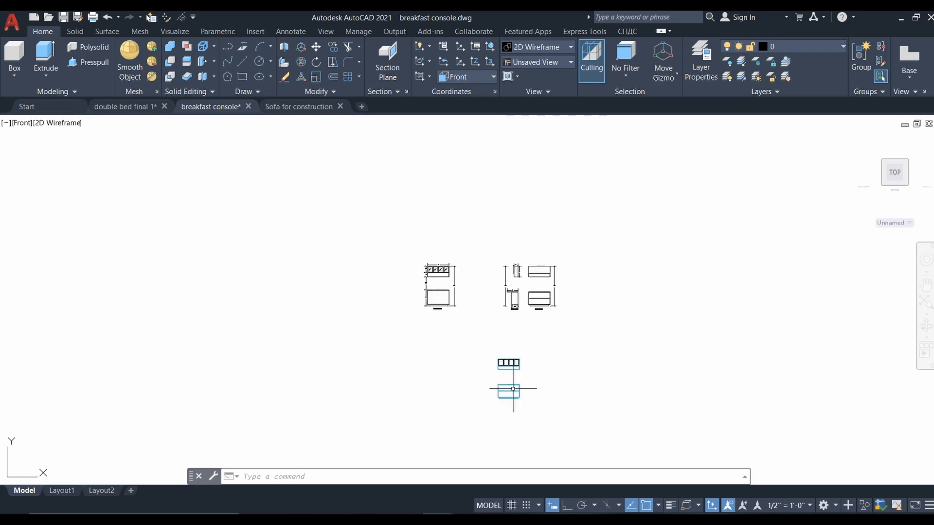
{"action": "left_click", "coordinate": [301, 106]}
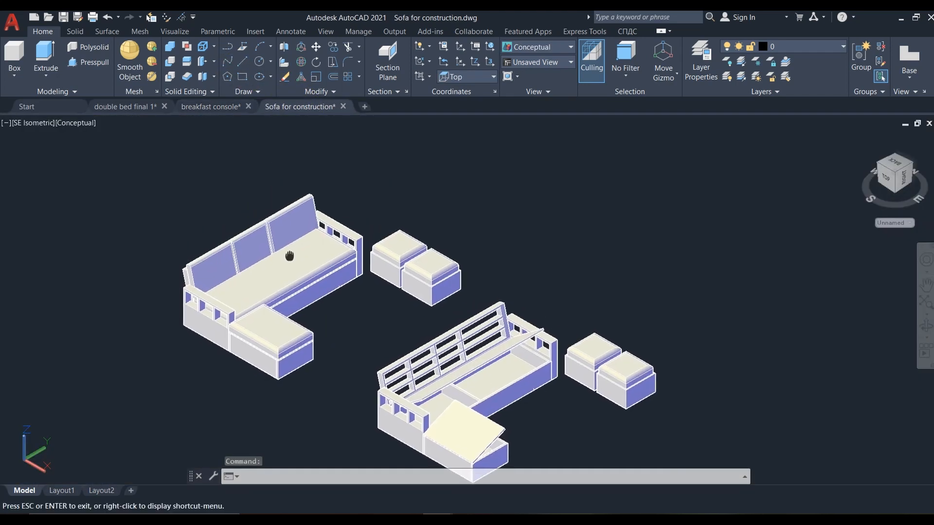
{"action": "middle_click_drag", "start_coordinate": [292, 265], "coordinate": [277, 214]}
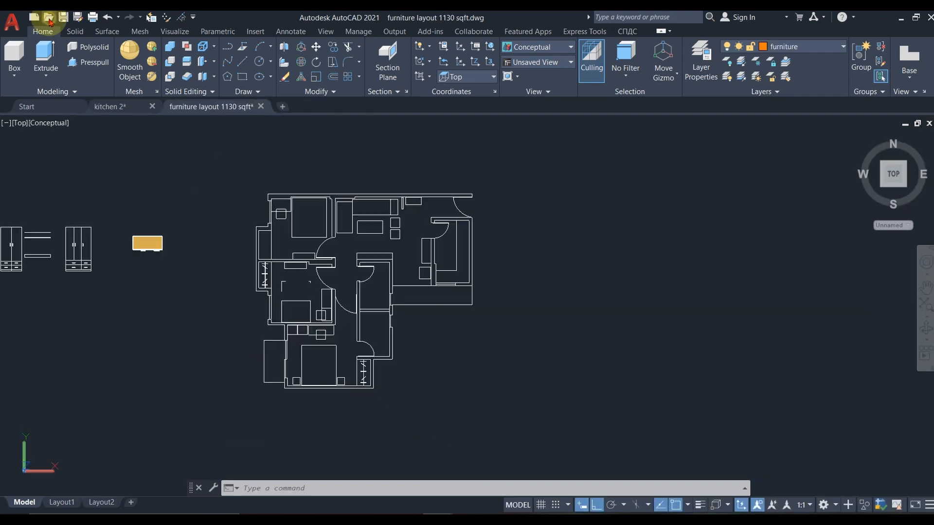
- Open the drawing "double bed final 1" from the house 1130 sqft folder
{"action": "left_click", "coordinate": [49, 20]}
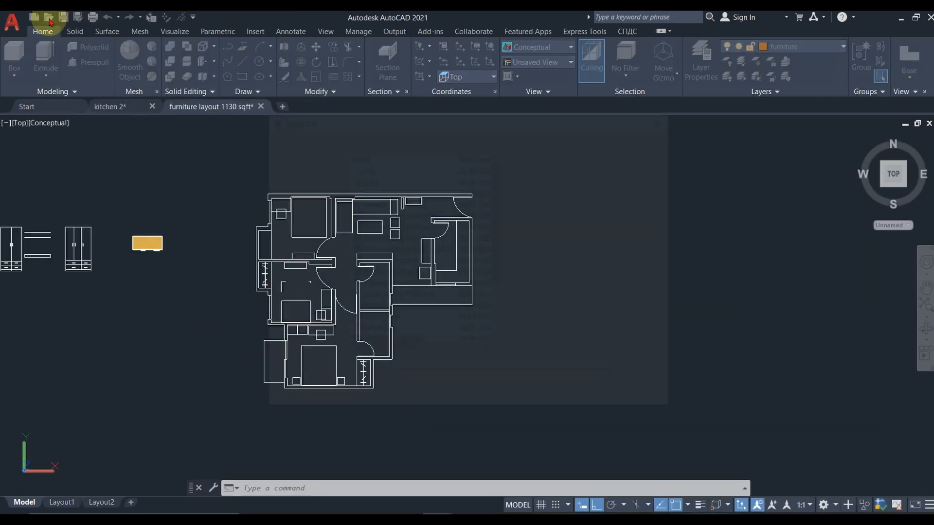
{"action": "left_click", "coordinate": [392, 274]}
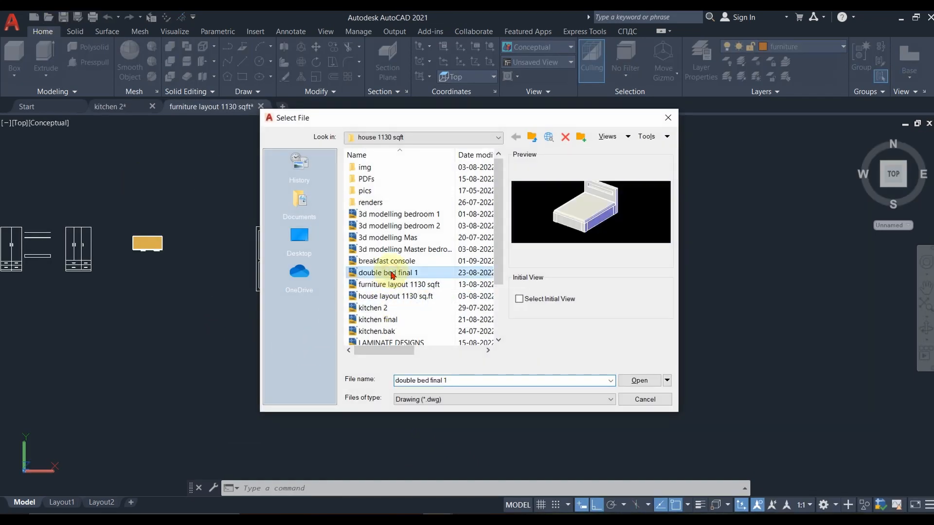
{"action": "left_click", "coordinate": [639, 381]}
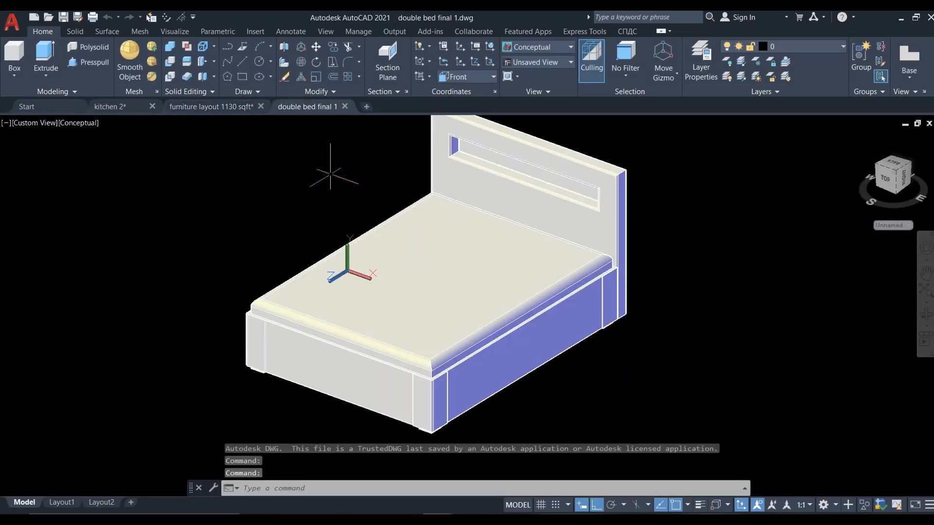
- Turn off the mattress and shutters layers to expose the bed's storage compartments
{"action": "left_click", "coordinate": [797, 47]}
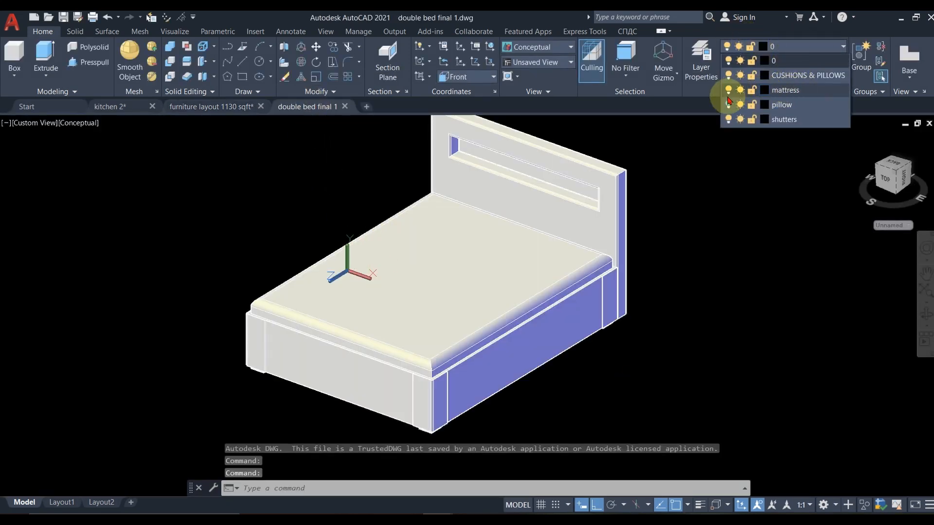
{"action": "left_click", "coordinate": [729, 91]}
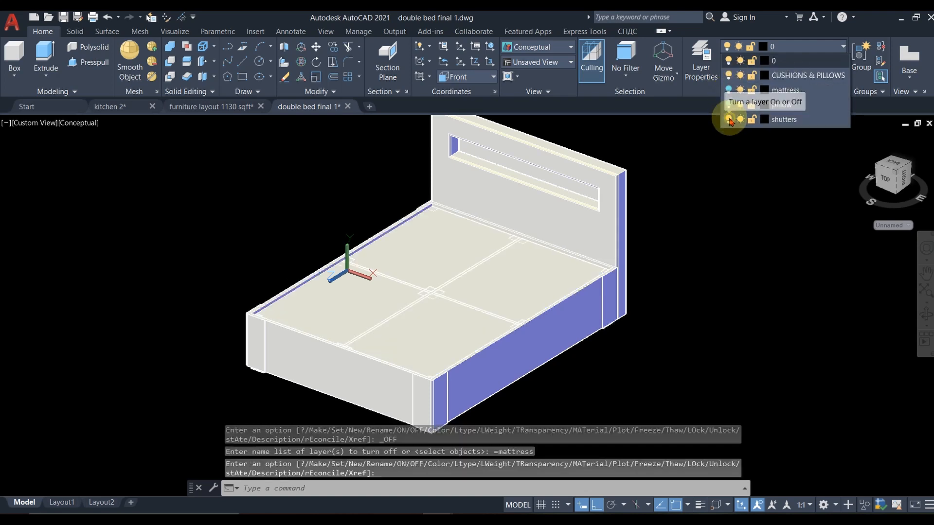
{"action": "left_click", "coordinate": [729, 120]}
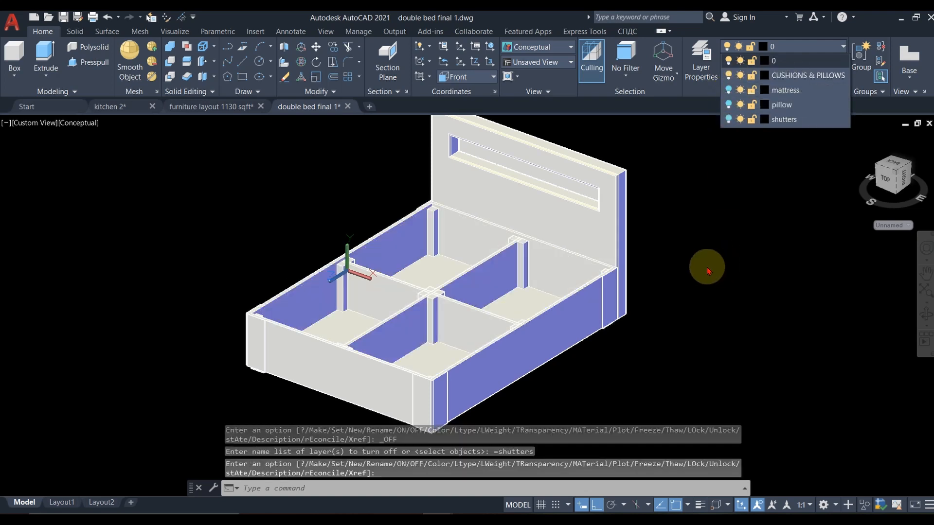
- Turn on the shutters, pillow and mattress layers of the bed model
{"action": "left_click", "coordinate": [728, 119]}
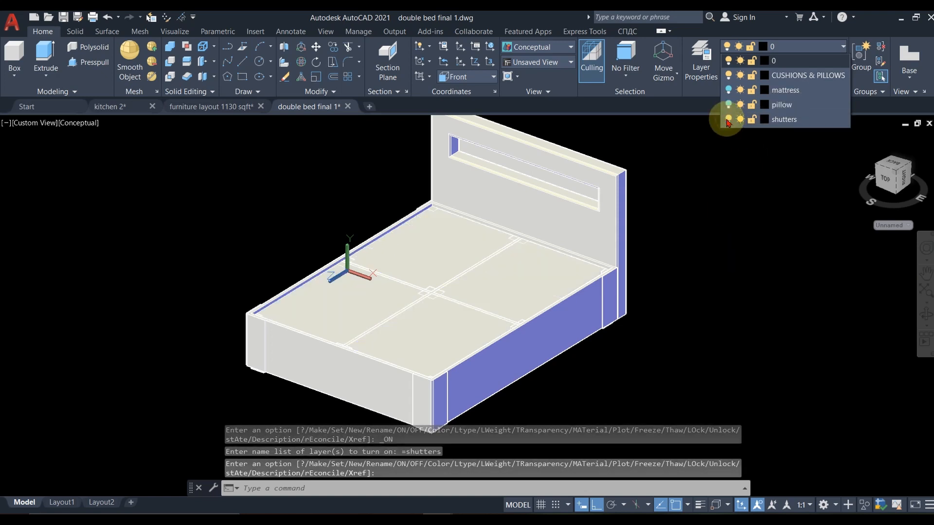
{"action": "left_click", "coordinate": [729, 105]}
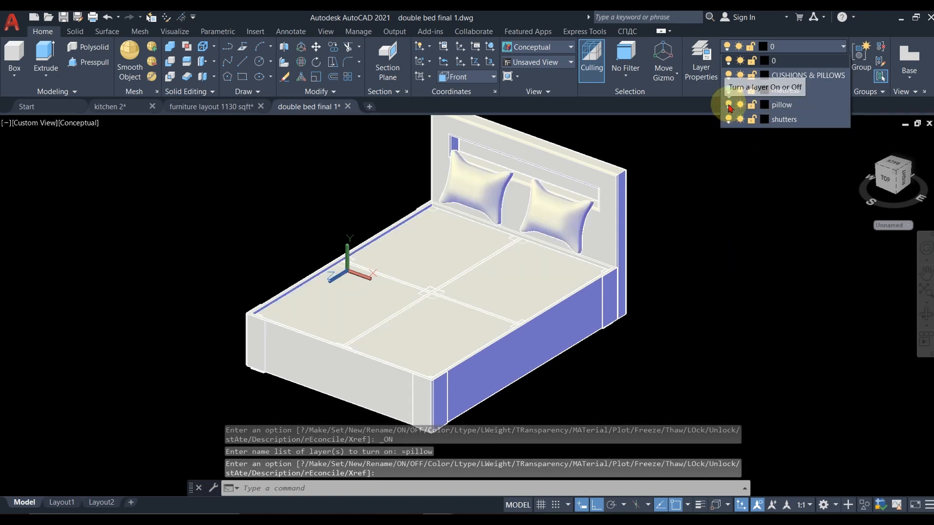
{"action": "left_click", "coordinate": [728, 90]}
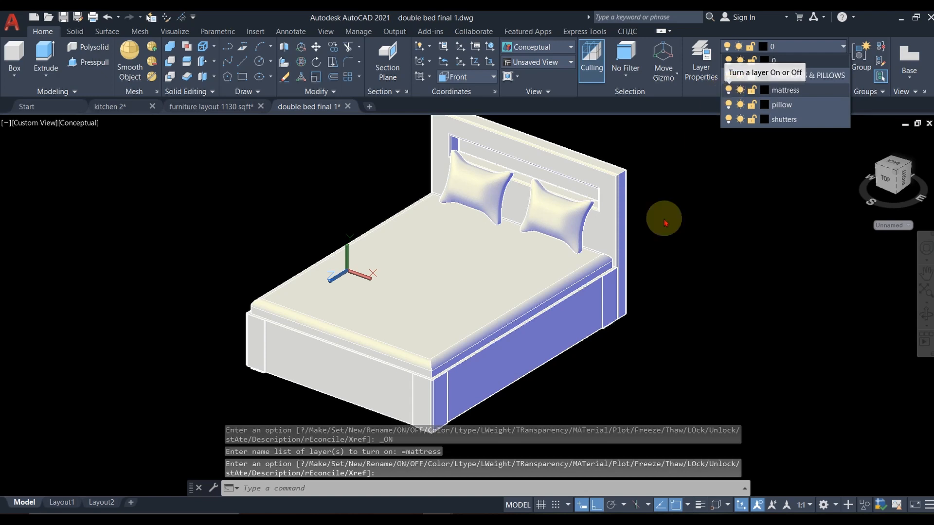
{"action": "left_click", "coordinate": [670, 275]}
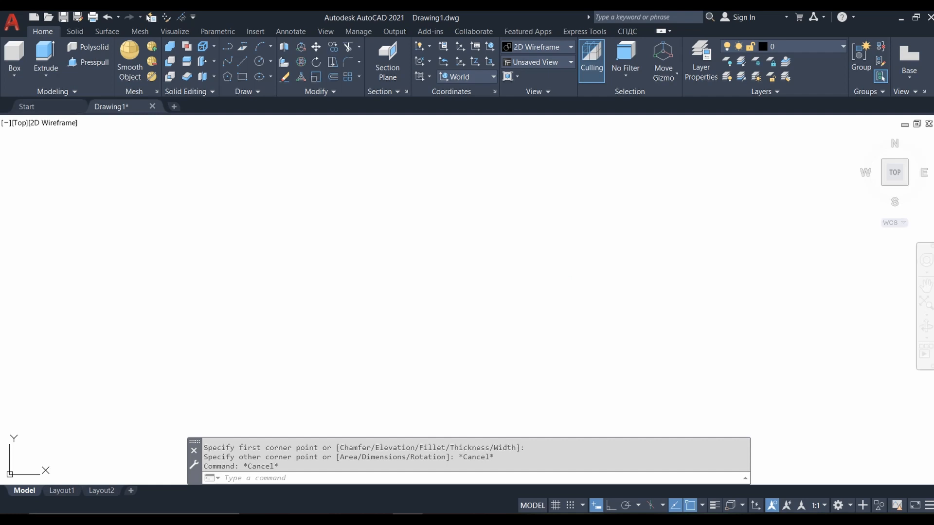
- Set the length unit type of Drawing1 to Architectural
{"action": "type", "text": "un"}
{"action": "key", "text": "Return"}
{"action": "left_click", "coordinate": [403, 182]}
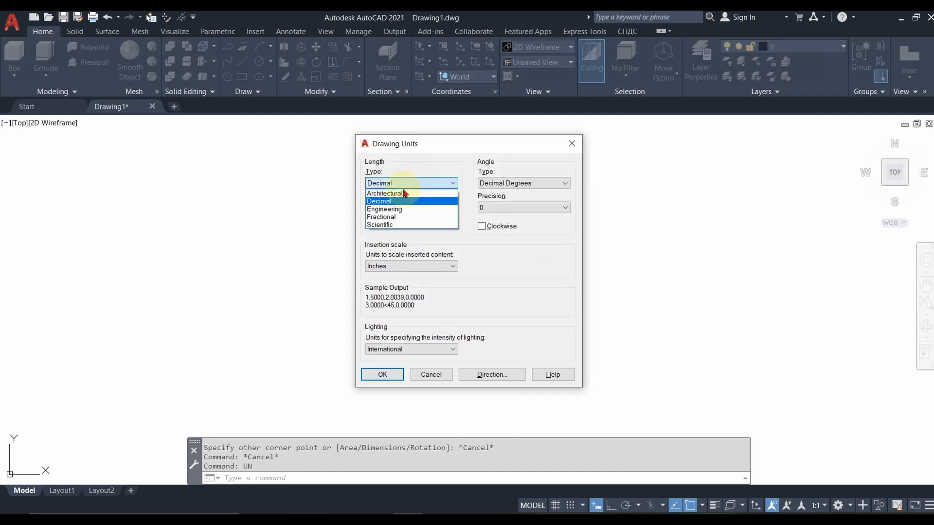
{"action": "left_click", "coordinate": [387, 193]}
{"action": "left_click", "coordinate": [382, 375]}
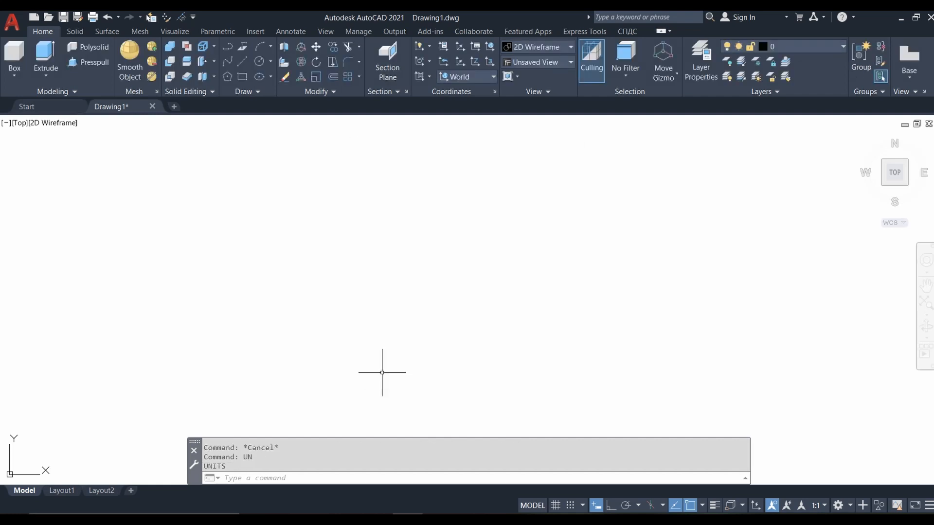
- Draw a horizontal rectangle 5' long and 4" wide for the headboard in plan
{"action": "left_click", "coordinate": [242, 76]}
{"action": "left_click", "coordinate": [246, 151]}
{"action": "type", "text": "d"}
{"action": "key", "text": "Return"}
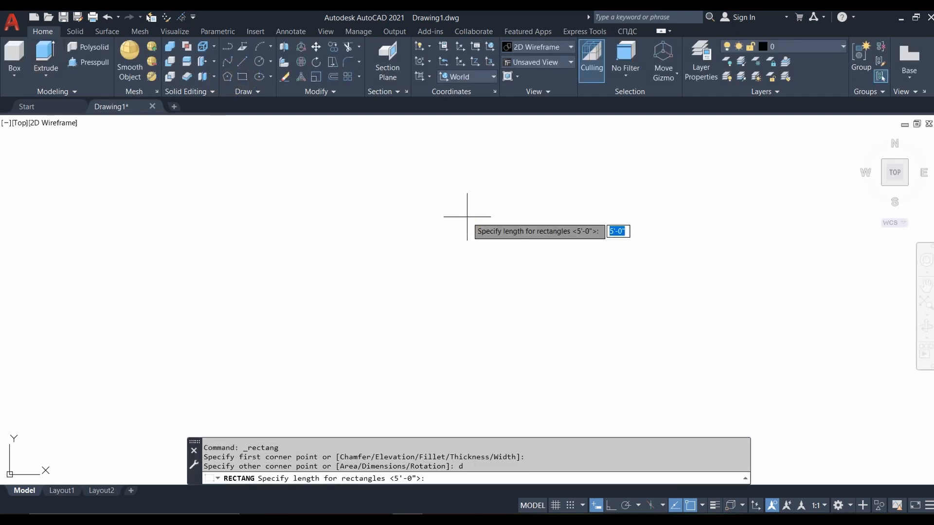
{"action": "type", "text": "5'"}
{"action": "key", "text": "Return"}
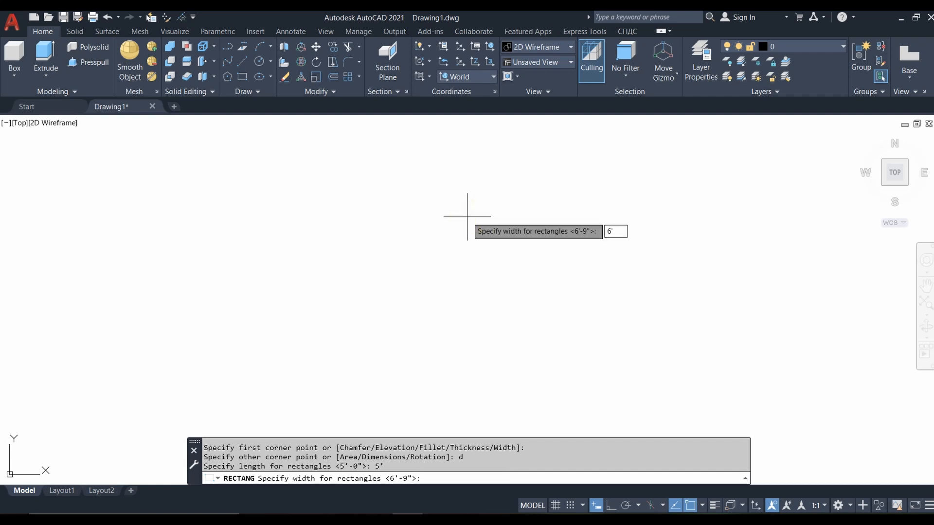
{"action": "type", "text": "4"}
{"action": "key", "text": "Return"}
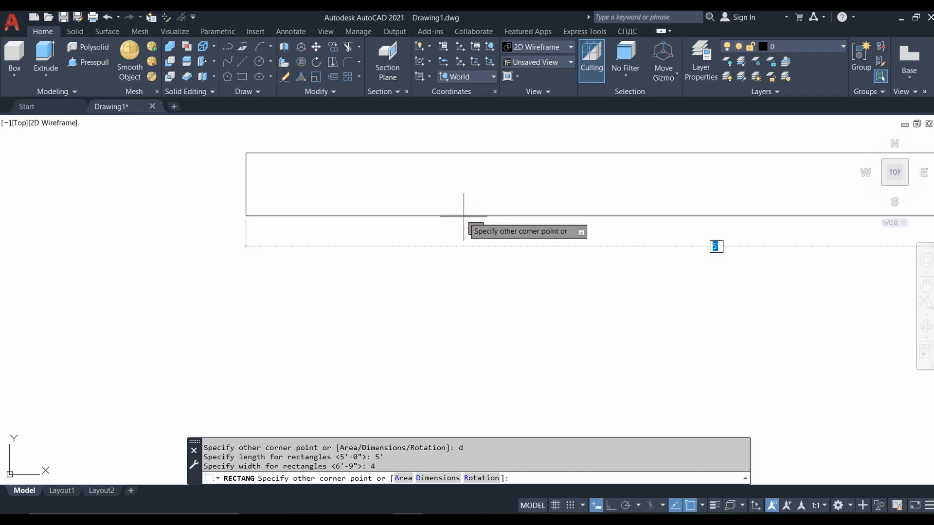
{"action": "left_click", "coordinate": [463, 216]}
- Check the length and width of the headboard rectangle at its corners
{"action": "scroll", "coordinate": [313, 313], "scroll_direction": "down", "scroll_amount": 8}
{"action": "scroll", "coordinate": [372, 253], "scroll_direction": "up", "scroll_amount": 2}
{"action": "left_click", "coordinate": [372, 253]}
{"action": "left_click", "coordinate": [480, 237]}
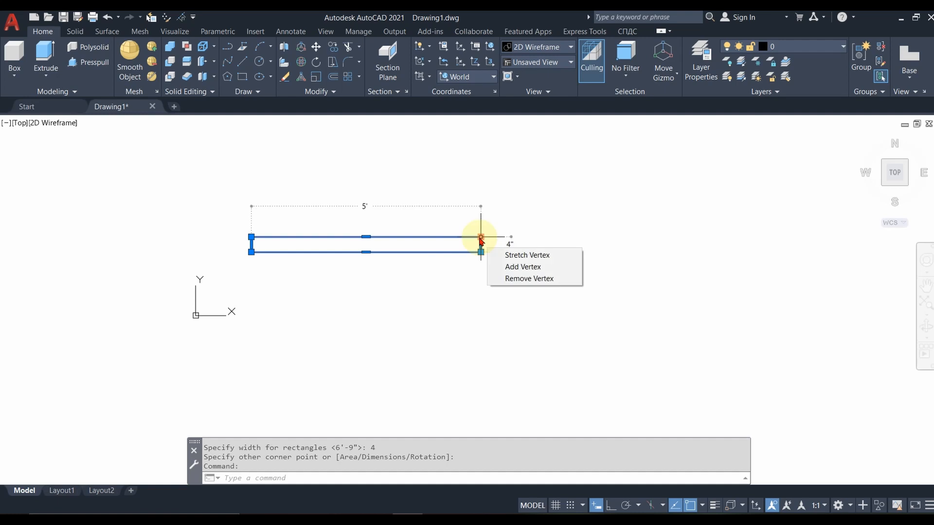
{"action": "mouse_move", "coordinate": [251, 253]}
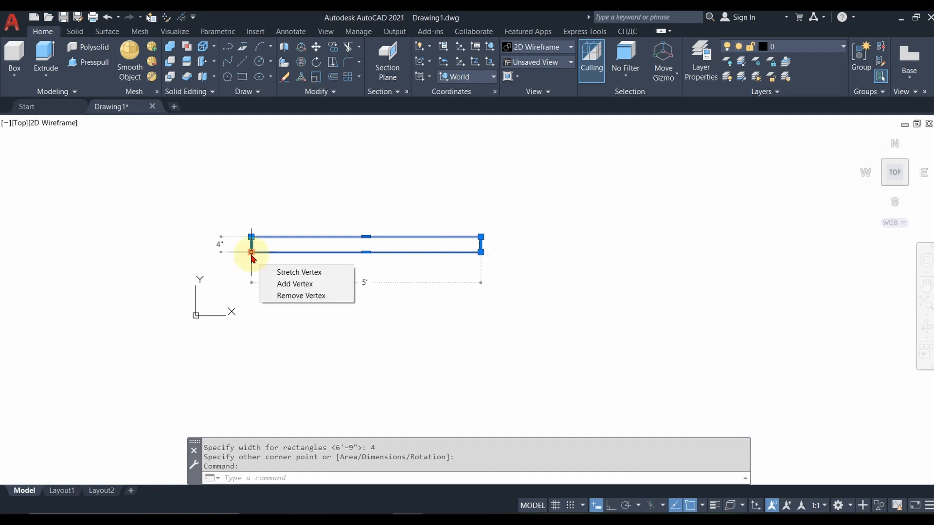
{"action": "scroll", "coordinate": [390, 340], "scroll_direction": "up", "scroll_amount": 2}
{"action": "key", "text": "Escape"}
- Draw a 5' by 6'6" rectangle downward from the headboard rectangle's lower-left corner for the bed
{"action": "left_click", "coordinate": [242, 76]}
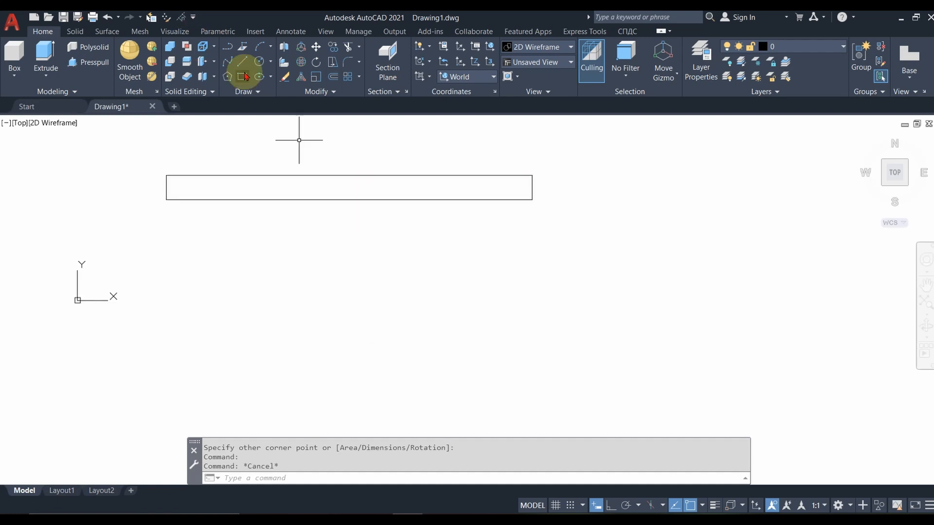
{"action": "left_click", "coordinate": [166, 200]}
{"action": "type", "text": "d"}
{"action": "key", "text": "Return"}
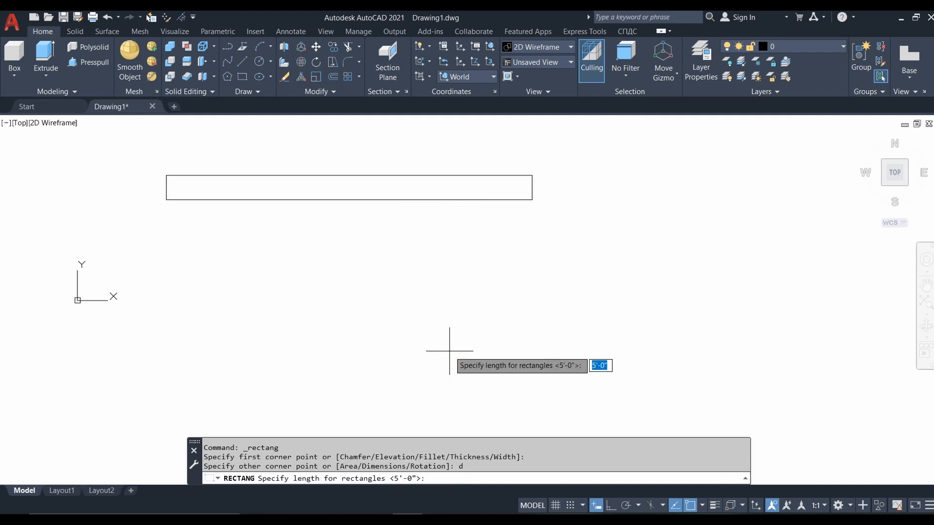
{"action": "type", "text": "5'"}
{"action": "key", "text": "Return"}
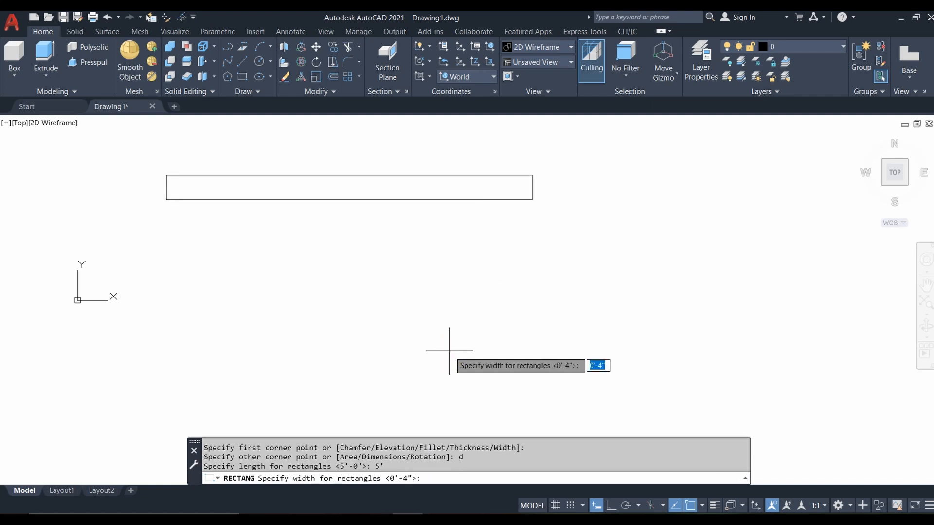
{"action": "key", "text": "Return"}
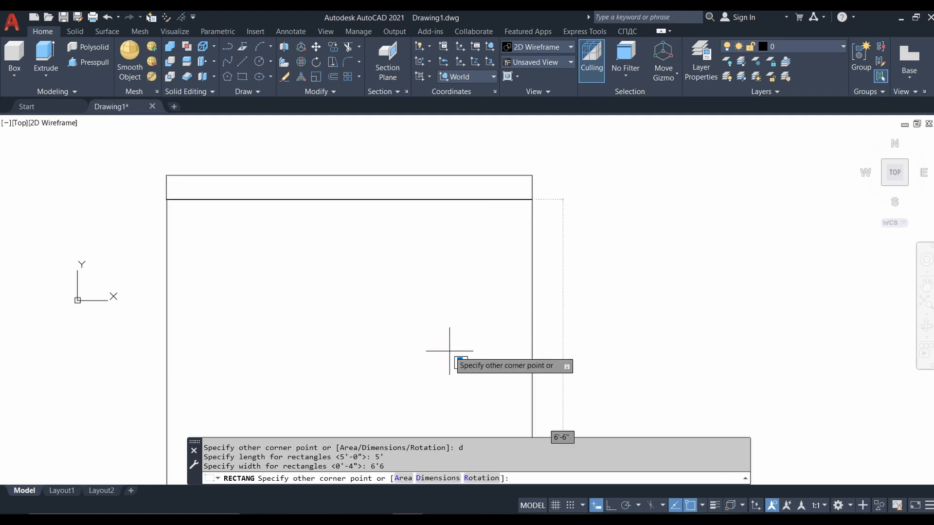
{"action": "scroll", "coordinate": [484, 258], "scroll_direction": "down", "scroll_amount": 6}
{"action": "scroll", "coordinate": [507, 311], "scroll_direction": "up", "scroll_amount": 4}
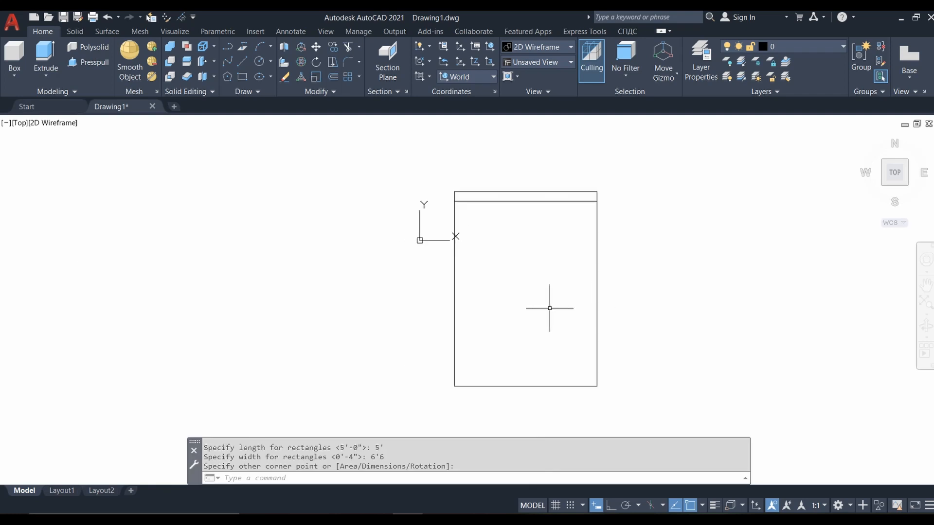
- Offset the large bed rectangle inward by 3/4"
{"action": "left_click", "coordinate": [507, 311]}
{"action": "type", "text": "o"}
{"action": "key", "text": "Return"}
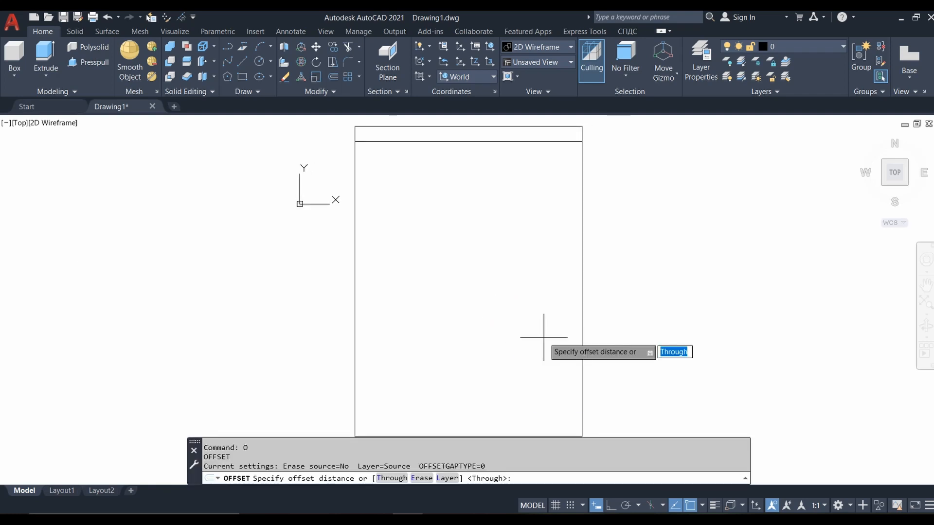
{"action": "type", "text": "3/4"}
{"action": "key", "text": "Return"}
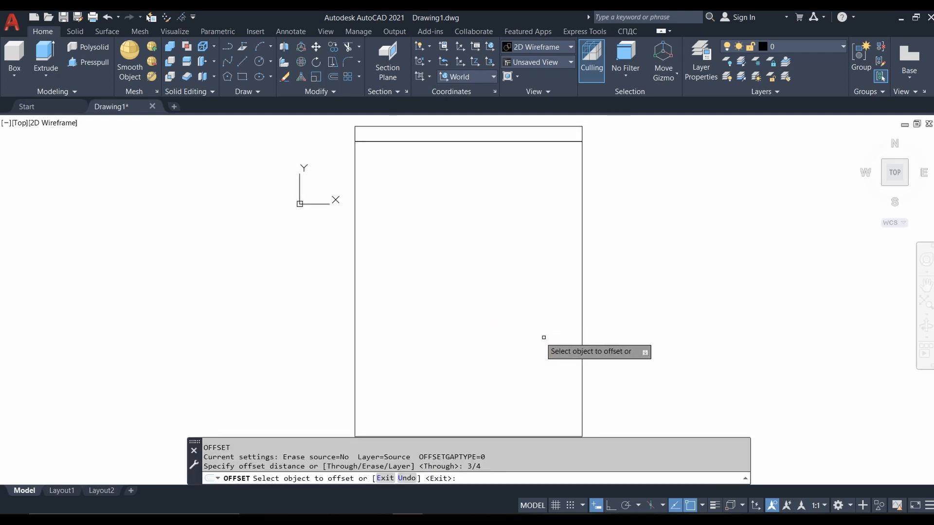
{"action": "left_click", "coordinate": [355, 248]}
{"action": "left_click", "coordinate": [383, 258]}
{"action": "key", "text": "Return"}
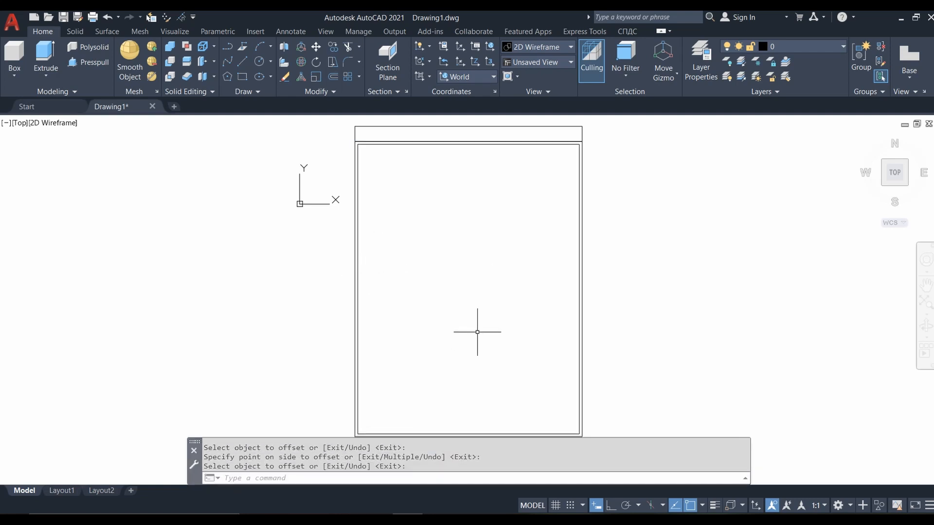
- Draw a horizontal line across the inner bed rectangle between the midpoints of its two long sides
{"action": "type", "text": "l"}
{"action": "key", "text": "Return"}
{"action": "left_click", "coordinate": [578, 291]}
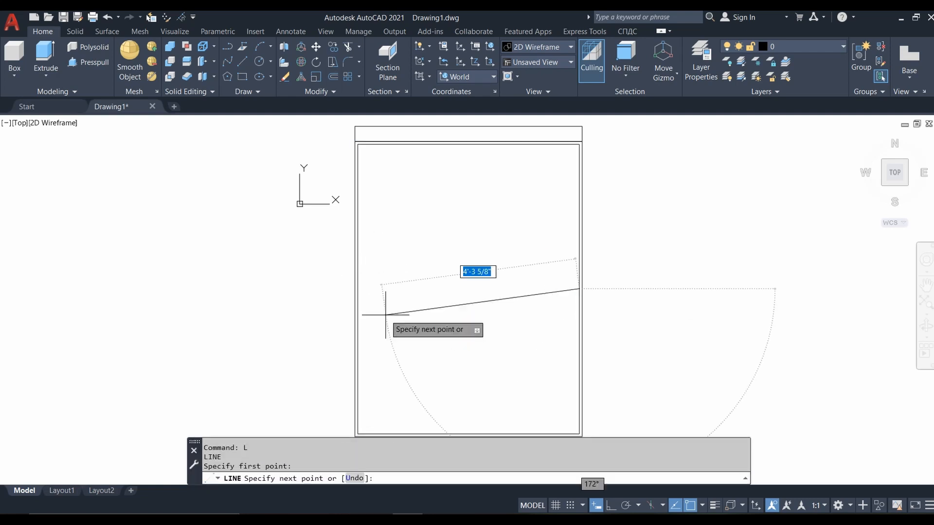
{"action": "left_click", "coordinate": [358, 289]}
{"action": "key", "text": "Return"}
- Offset the horizontal line across the bed upward by 3/4"
{"action": "type", "text": "o"}
{"action": "key", "text": "Return"}
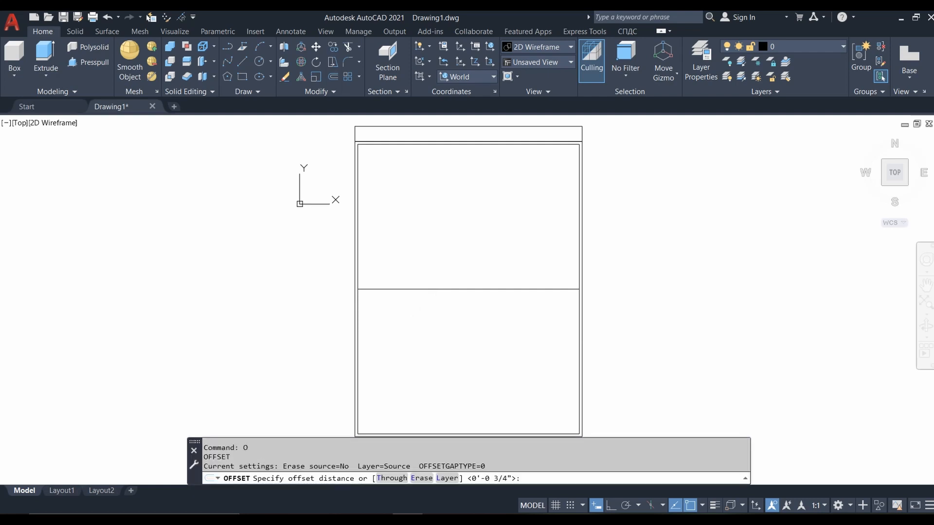
{"action": "type", "text": "3/4"}
{"action": "key", "text": "Return"}
{"action": "left_click", "coordinate": [454, 289]}
{"action": "left_click", "coordinate": [446, 249]}
{"action": "key", "text": "Return"}
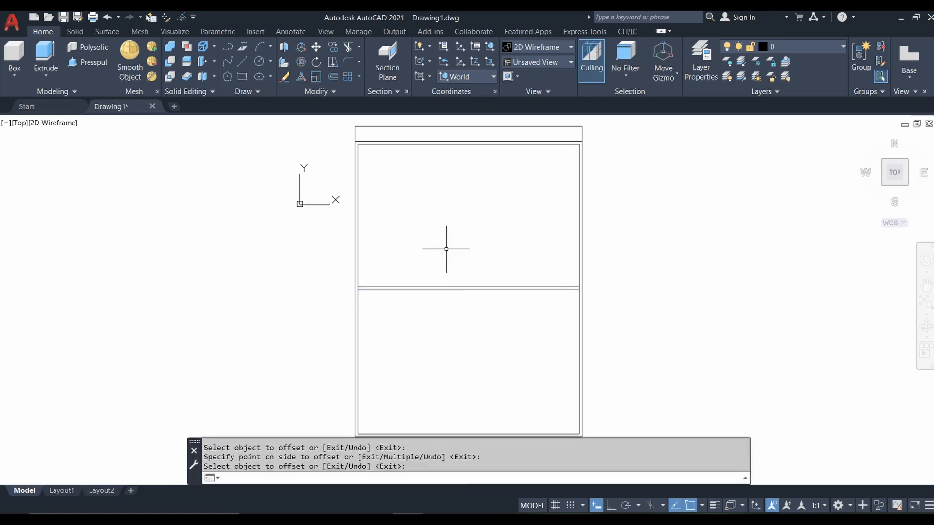
- Draw a vertical line through the inner bed rectangle between the midpoints of its two short sides
{"action": "type", "text": "l"}
{"action": "key", "text": "Return"}
{"action": "left_click", "coordinate": [468, 143]}
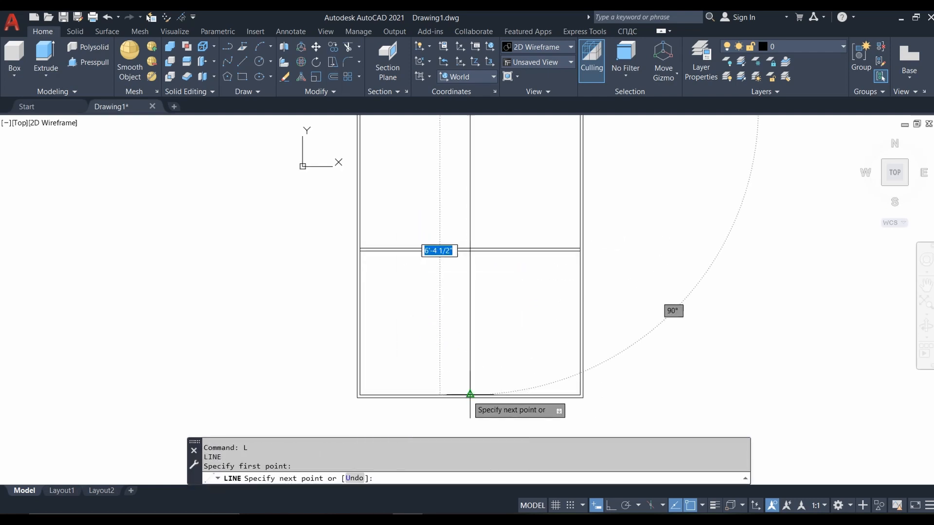
{"action": "left_click", "coordinate": [470, 395]}
{"action": "key", "text": "Return"}
- Offset the vertical centre line to the left by 3/4"
{"action": "type", "text": "o"}
{"action": "key", "text": "Return"}
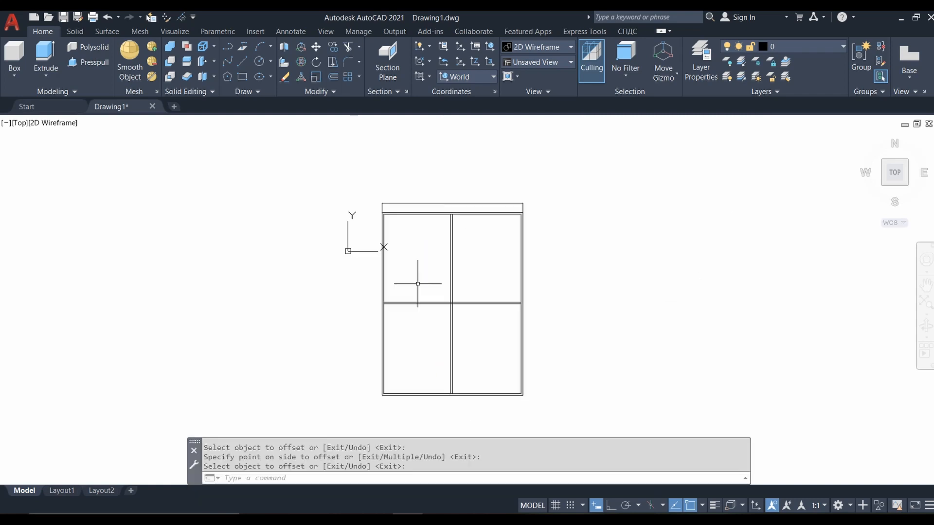
{"action": "key", "text": "Return"}
- Draw a 4" by 4" square for a leg inside the lower-left corner of the inner bed rectangle
{"action": "scroll", "coordinate": [418, 350], "scroll_direction": "up", "scroll_amount": 8}
{"action": "scroll", "coordinate": [419, 403], "scroll_direction": "down", "scroll_amount": 6}
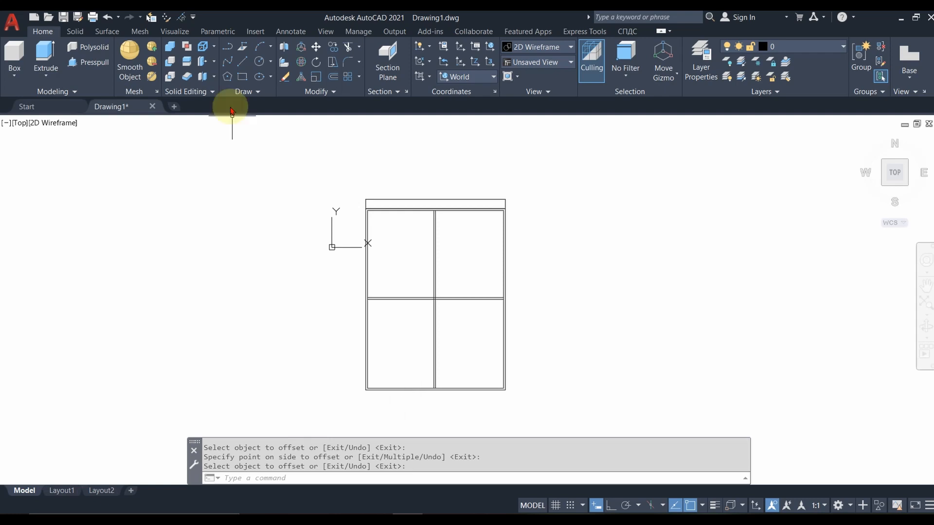
{"action": "left_click", "coordinate": [241, 76]}
{"action": "scroll", "coordinate": [370, 335], "scroll_direction": "up", "scroll_amount": 6}
{"action": "left_click", "coordinate": [363, 333]}
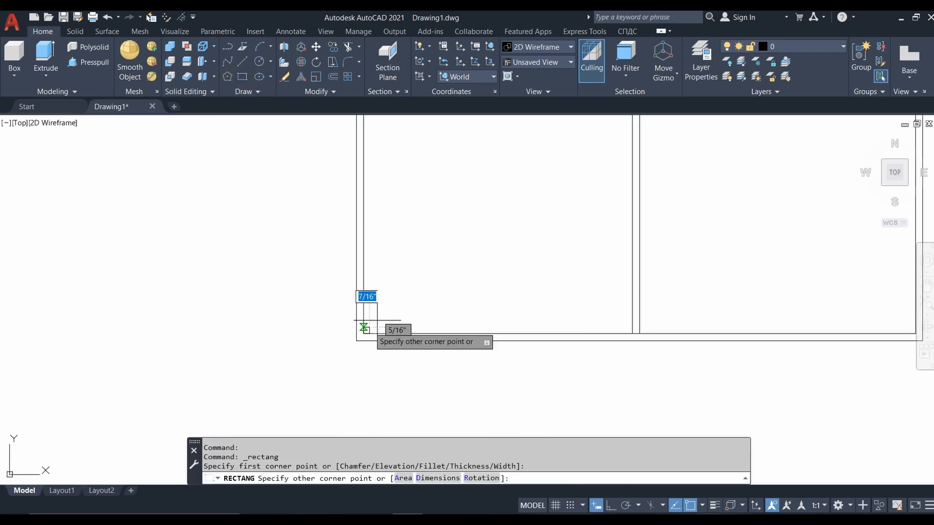
{"action": "type", "text": "d"}
{"action": "key", "text": "Return"}
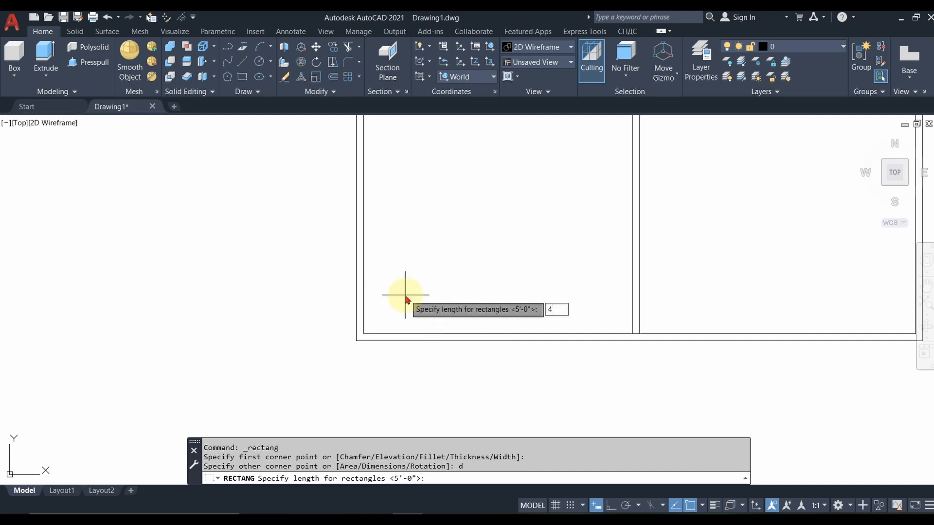
{"action": "type", "text": "4"}
{"action": "key", "text": "Return"}
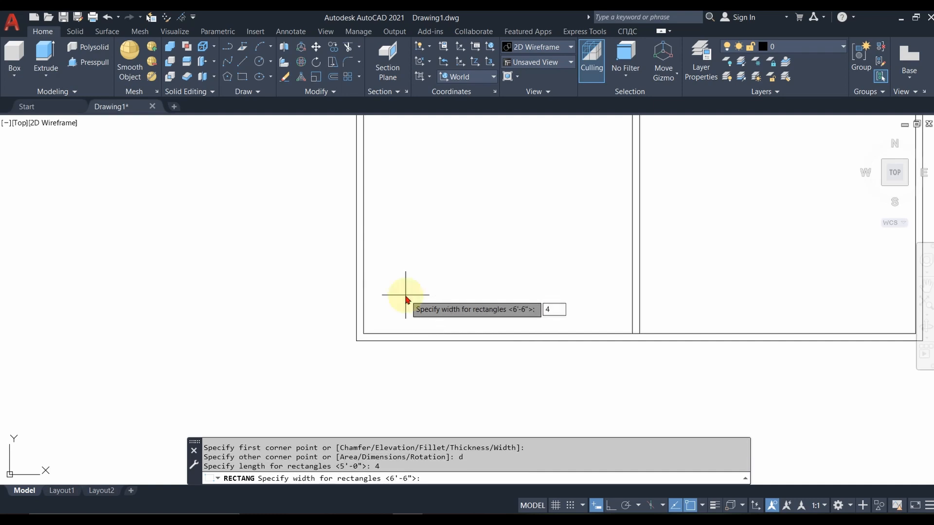
{"action": "type", "text": "4"}
{"action": "key", "text": "Return"}
{"action": "left_click", "coordinate": [402, 300]}
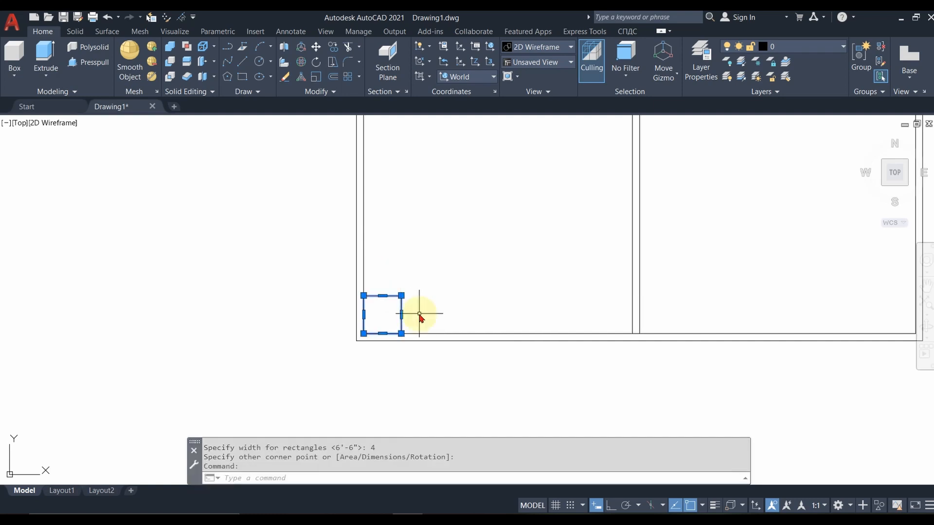
- Mirror the leg square across the bed's vertical centre axis into the lower-right corner, keeping the original
{"action": "type", "text": "MI"}
{"action": "key", "text": "Return"}
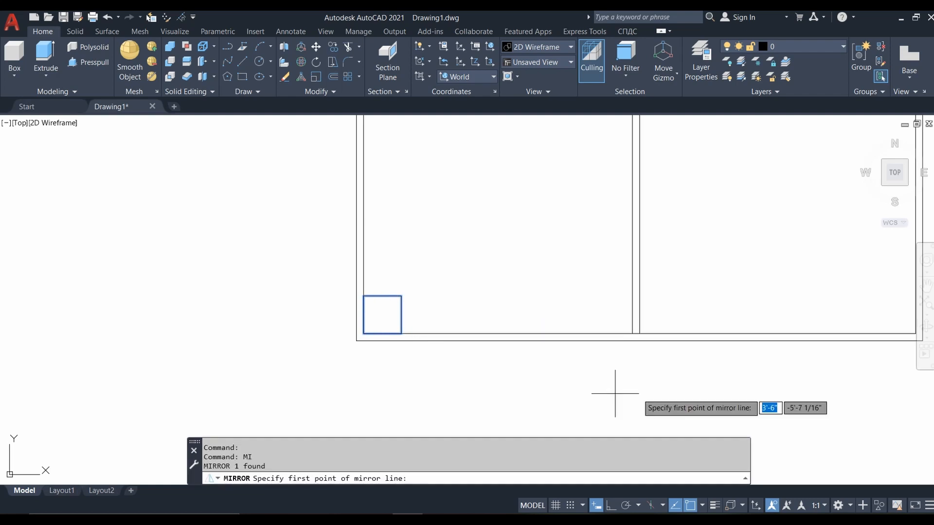
{"action": "scroll", "coordinate": [635, 337], "scroll_direction": "up", "scroll_amount": 2}
{"action": "left_click", "coordinate": [639, 339]}
{"action": "scroll", "coordinate": [635, 338], "scroll_direction": "down", "scroll_amount": 6}
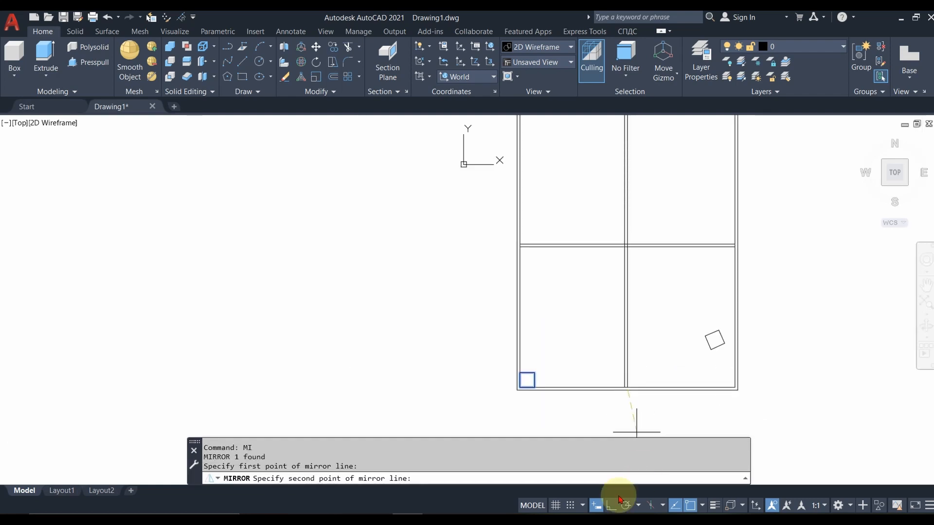
{"action": "left_click", "coordinate": [627, 423]}
{"action": "key", "text": "Return"}
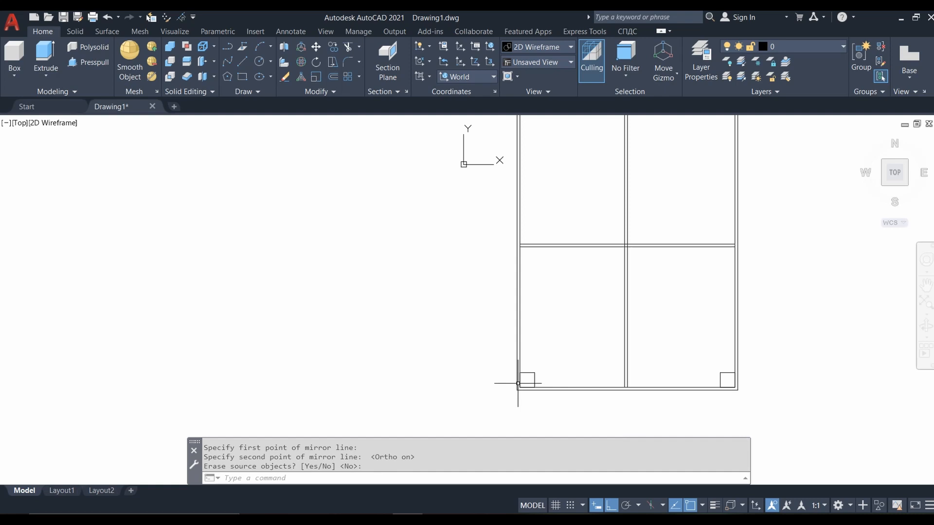
- Mirror both lower leg squares across the bed's horizontal middle axis into the upper corners, keeping the originals
{"action": "left_click", "coordinate": [726, 374]}
{"action": "left_click", "coordinate": [531, 373]}
{"action": "type", "text": "MI"}
{"action": "key", "text": "Return"}
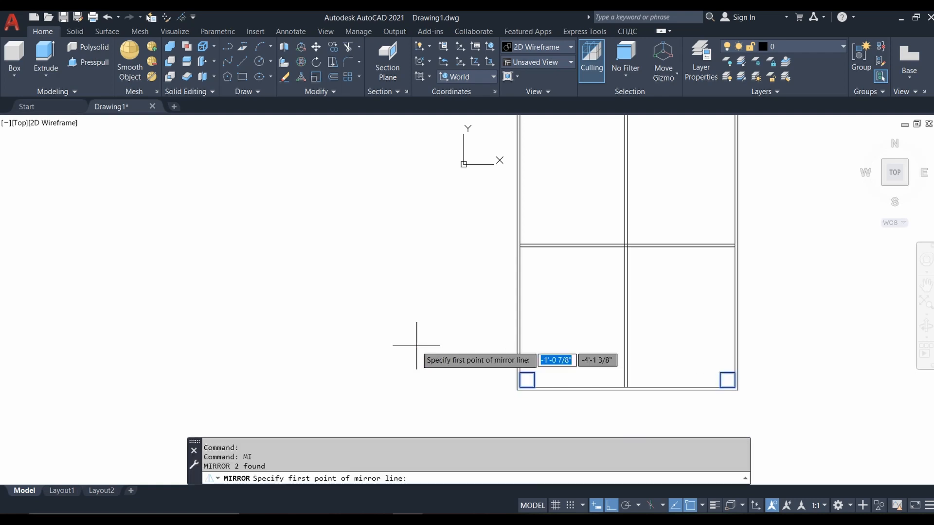
{"action": "left_click", "coordinate": [512, 242]}
{"action": "left_click", "coordinate": [364, 267]}
{"action": "key", "text": "Return"}
{"action": "scroll", "coordinate": [525, 309], "scroll_direction": "down", "scroll_amount": 2}
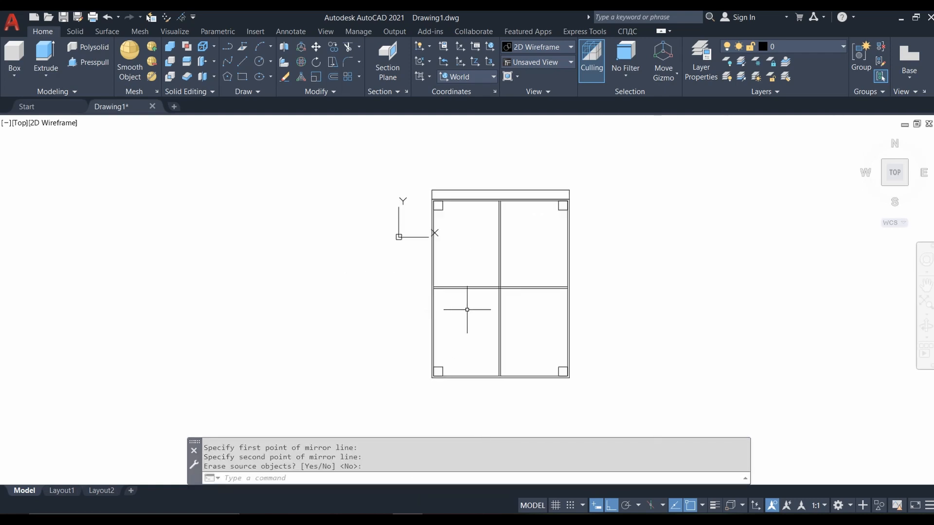
- Switch to the SE Isometric view and move the bed rectangles, partition lines and headboard rectangle up 3" along Z, leaving out the leg squares
{"action": "left_click", "coordinate": [19, 123]}
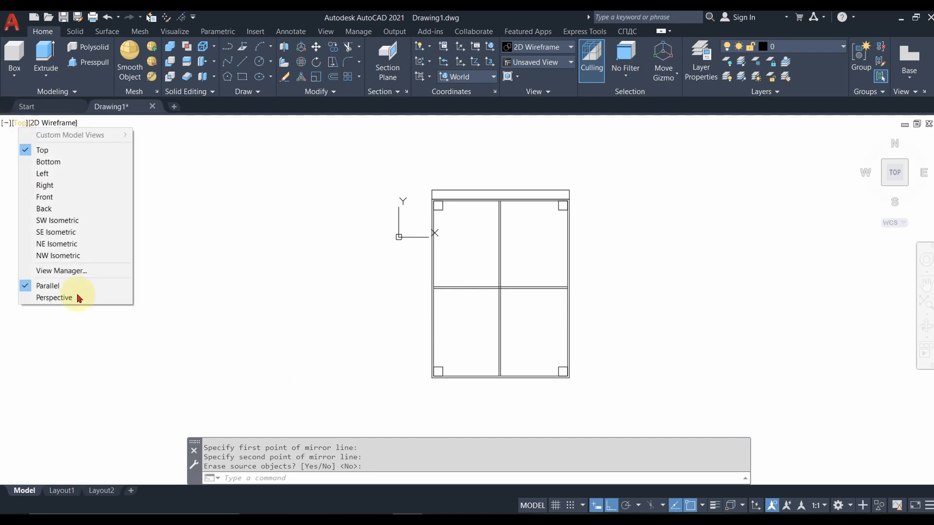
{"action": "left_click", "coordinate": [48, 232]}
{"action": "scroll", "coordinate": [361, 365], "scroll_direction": "down", "scroll_amount": 2}
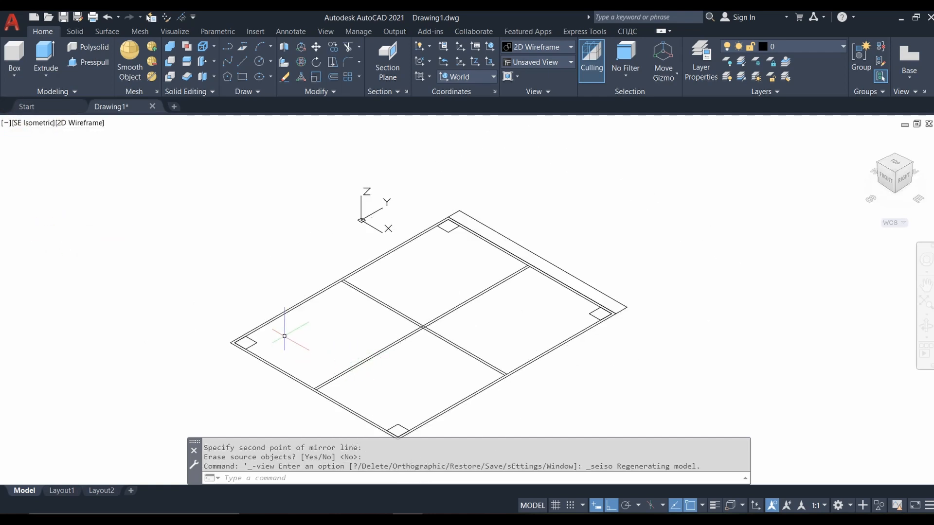
{"action": "left_click", "coordinate": [352, 379]}
{"action": "left_click", "coordinate": [298, 404]}
{"action": "left_click", "coordinate": [416, 293]}
{"action": "left_click", "coordinate": [378, 328]}
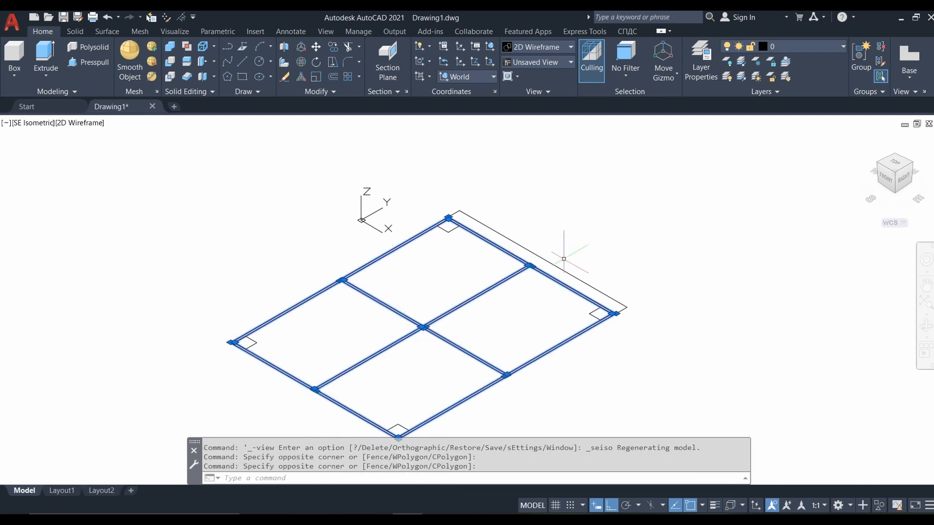
{"action": "left_click", "coordinate": [570, 273]}
{"action": "key", "text": "Return"}
{"action": "left_click", "coordinate": [190, 351]}
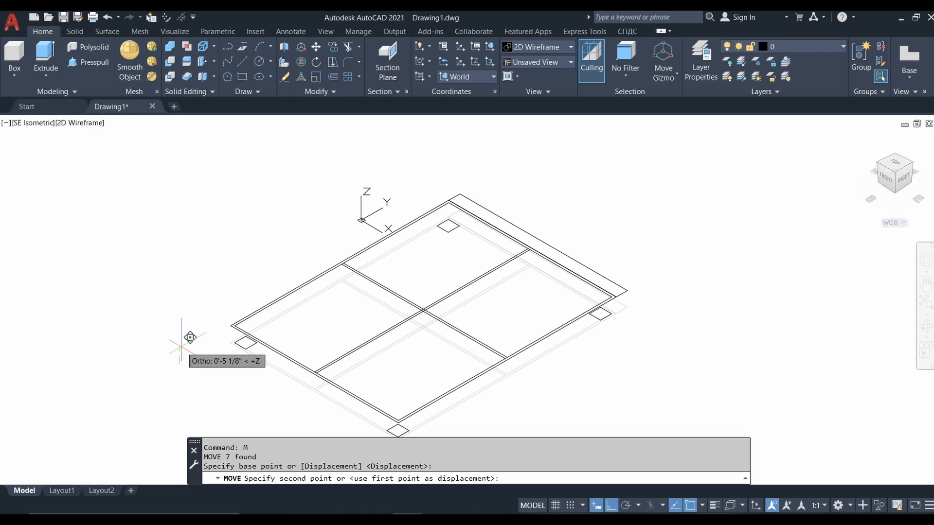
{"action": "type", "text": "3"}
{"action": "key", "text": "Return"}
- Extrude the four leg squares together to a height of 3"
{"action": "scroll", "coordinate": [194, 350], "scroll_direction": "up", "scroll_amount": 4}
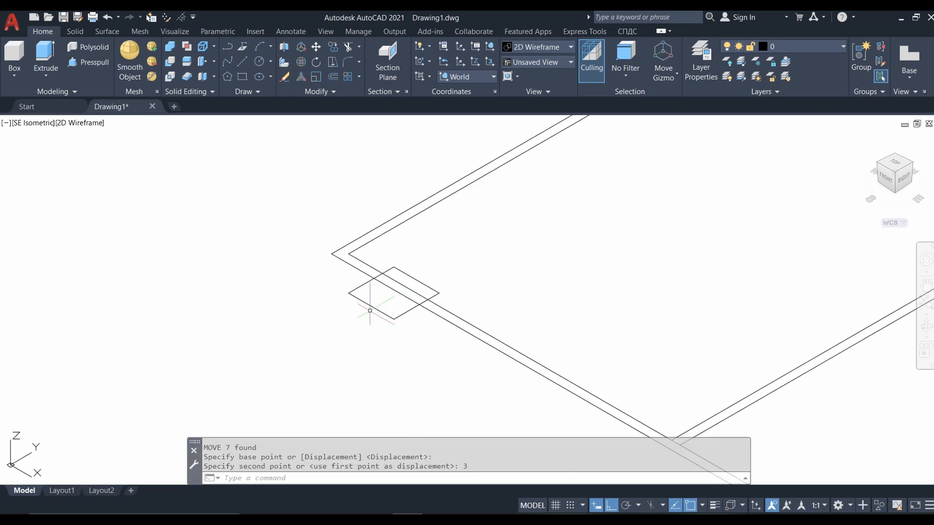
{"action": "left_click", "coordinate": [369, 306]}
{"action": "left_click", "coordinate": [45, 51]}
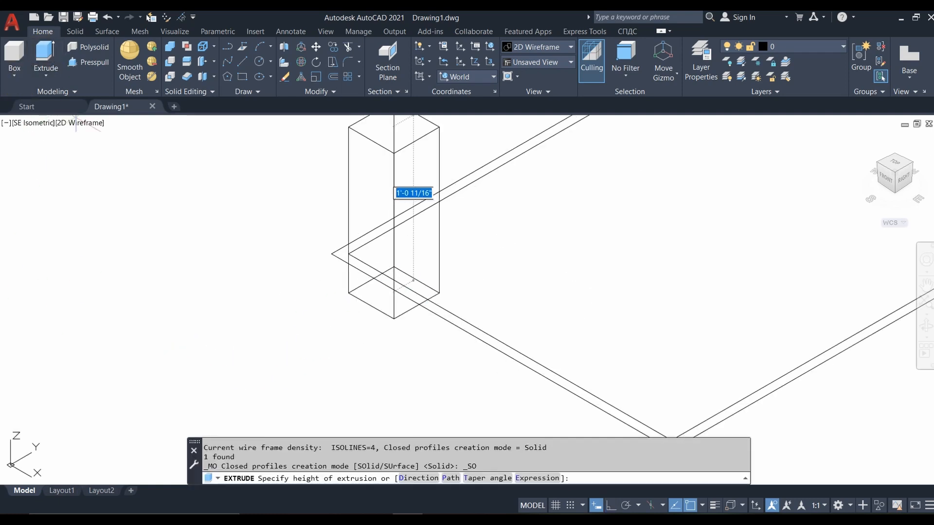
{"action": "key", "text": "Escape"}
{"action": "scroll", "coordinate": [199, 252], "scroll_direction": "down", "scroll_amount": 4}
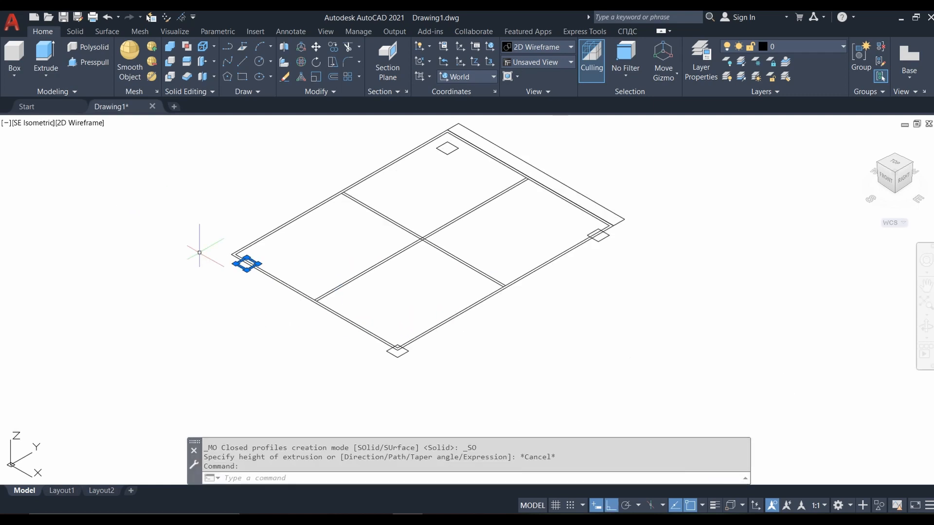
{"action": "left_click", "coordinate": [447, 151]}
{"action": "left_click", "coordinate": [598, 236]}
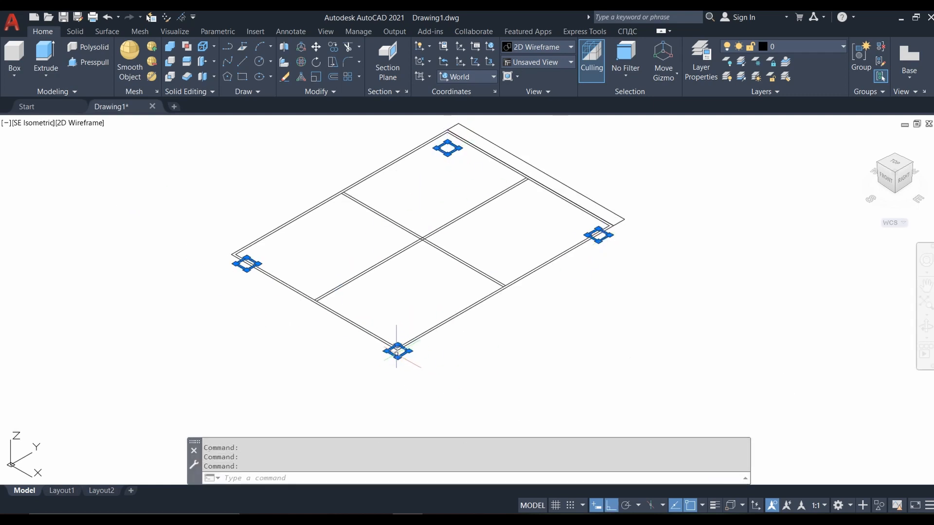
{"action": "left_click", "coordinate": [46, 51]}
{"action": "key", "text": "Return"}
- Extrude the outer bed rectangle to a height of 1'3"
{"action": "scroll", "coordinate": [229, 272], "scroll_direction": "up", "scroll_amount": 3}
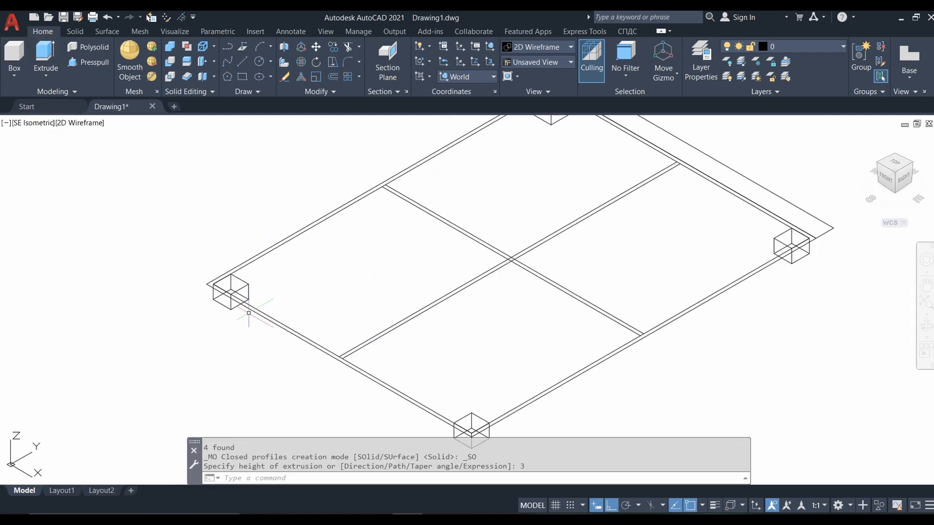
{"action": "left_click", "coordinate": [209, 277]}
{"action": "left_click", "coordinate": [45, 51]}
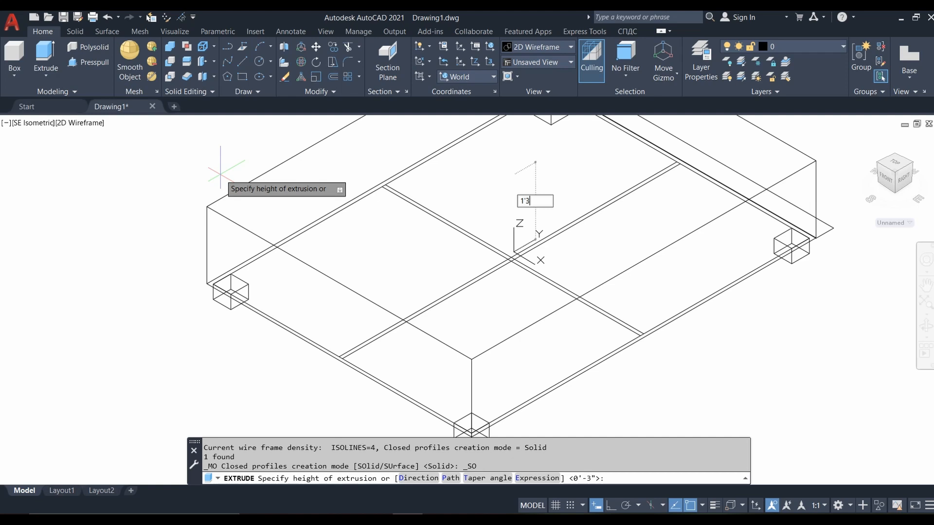
{"action": "key", "text": "Return"}
- Extrude the inner bed rectangle to a height of 1'3"
{"action": "scroll", "coordinate": [239, 297], "scroll_direction": "up", "scroll_amount": 4}
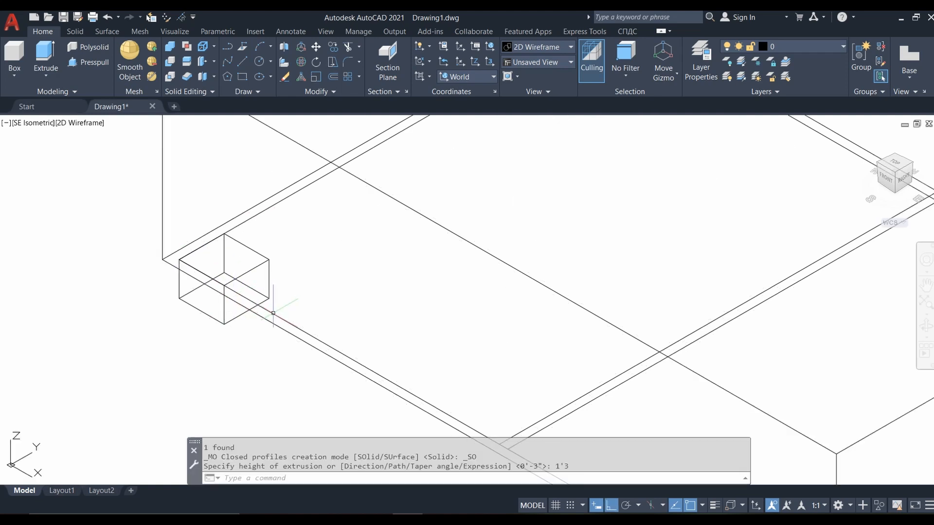
{"action": "left_click", "coordinate": [273, 313]}
{"action": "scroll", "coordinate": [202, 330], "scroll_direction": "down", "scroll_amount": 4}
{"action": "left_click", "coordinate": [45, 54]}
{"action": "key", "text": "Return"}
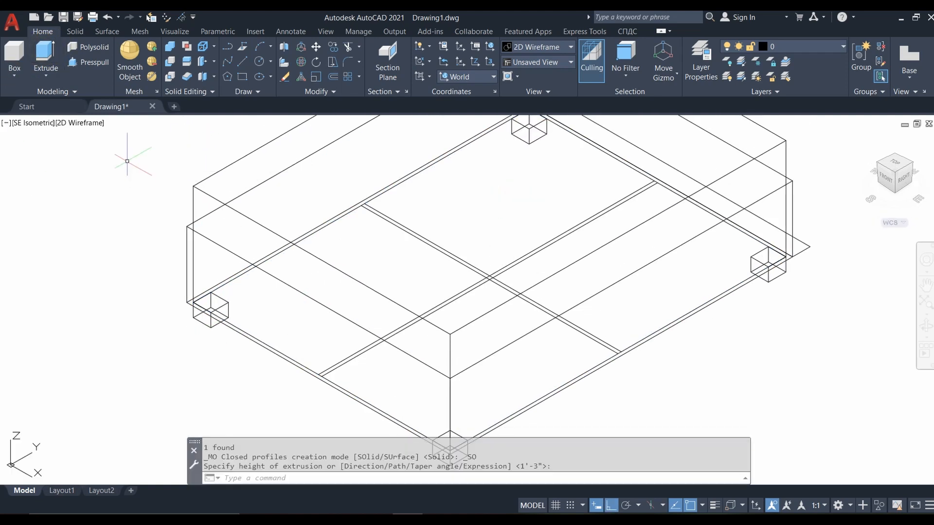
- Switch to the Conceptual visual style and subtract the inner bed solid from the outer one to form the hollow frame
{"action": "left_click", "coordinate": [72, 125]}
{"action": "left_click", "coordinate": [117, 161]}
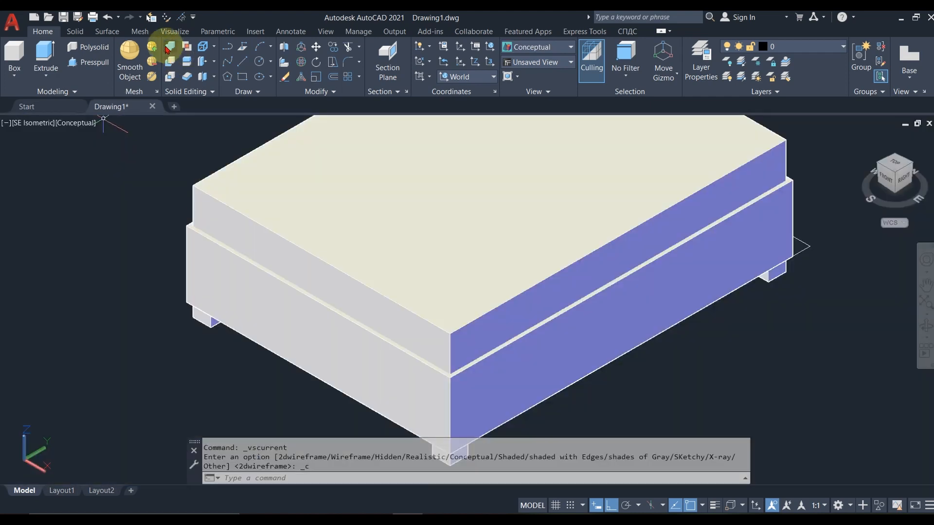
{"action": "left_click", "coordinate": [171, 67]}
{"action": "left_click", "coordinate": [263, 286]}
{"action": "key", "text": "Return"}
{"action": "left_click", "coordinate": [282, 259]}
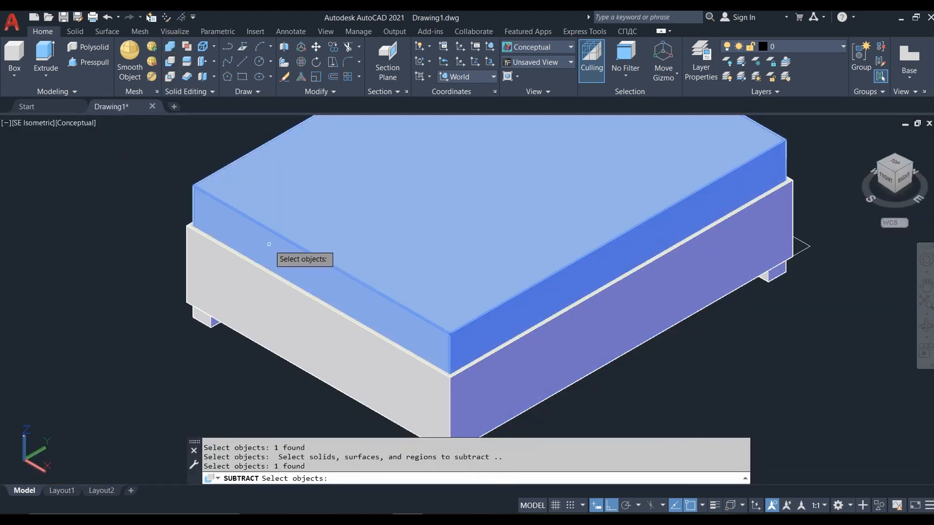
{"action": "key", "text": "Return"}
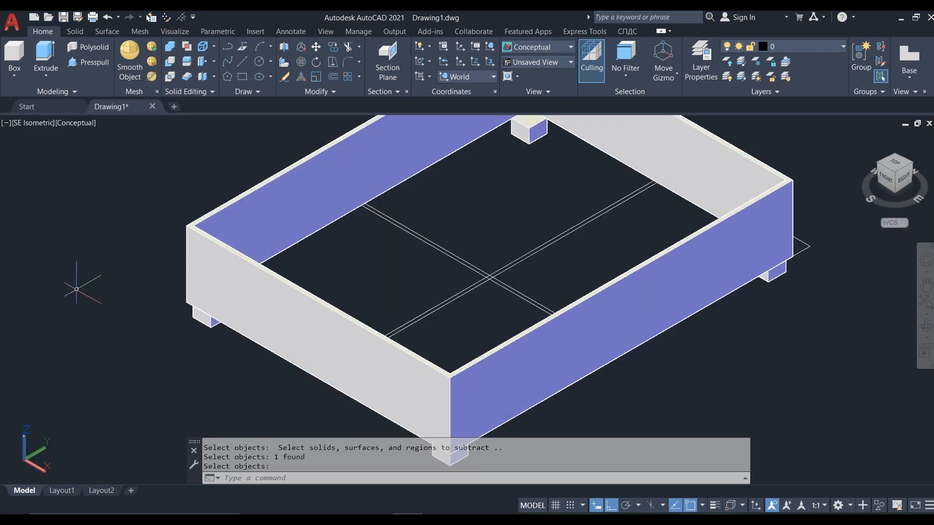
- Set the visual style to 2D Wireframe and the view to Top
{"action": "left_click", "coordinate": [72, 124]}
{"action": "left_click", "coordinate": [122, 150]}
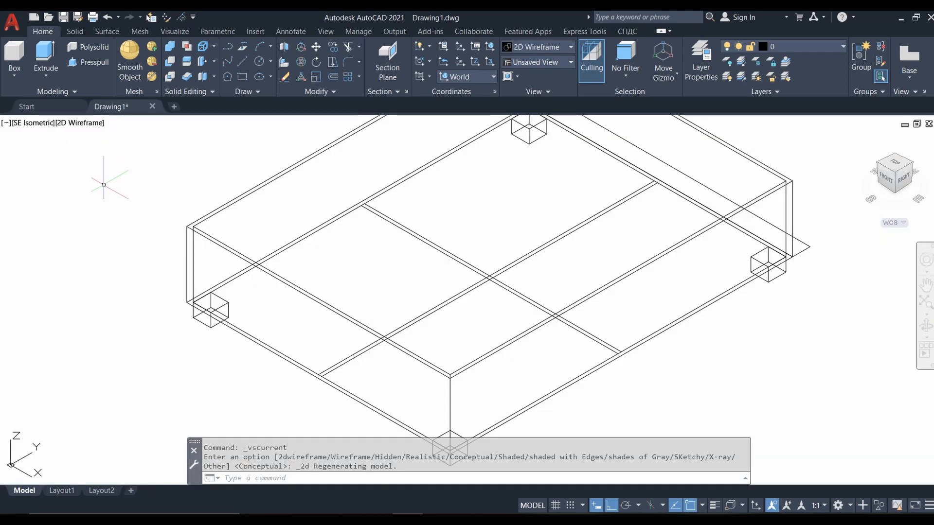
{"action": "left_click", "coordinate": [31, 124]}
{"action": "left_click", "coordinate": [54, 151]}
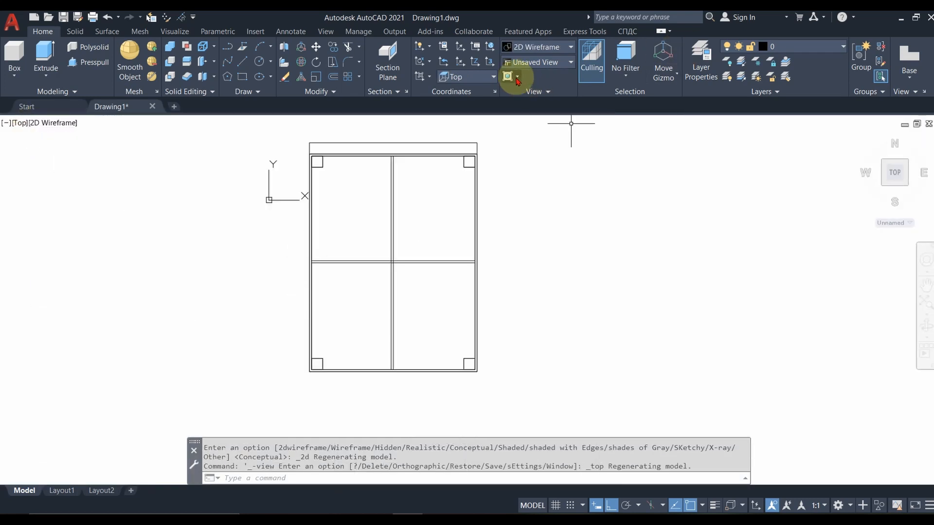
- Draw a 4'-10 1/2" by 6'-4 1/2" rectangle between opposite inner corners of the bed frame
{"action": "left_click", "coordinate": [241, 77]}
{"action": "scroll", "coordinate": [334, 189], "scroll_direction": "up", "scroll_amount": 4}
{"action": "scroll", "coordinate": [311, 199], "scroll_direction": "down", "scroll_amount": 2}
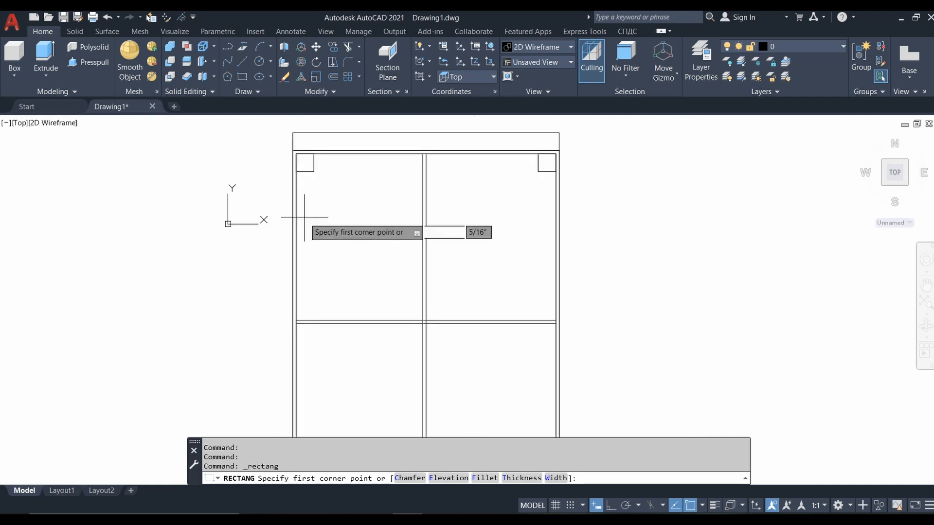
{"action": "left_click", "coordinate": [295, 155]}
{"action": "middle_click_drag", "start_coordinate": [370, 234], "coordinate": [297, 60]}
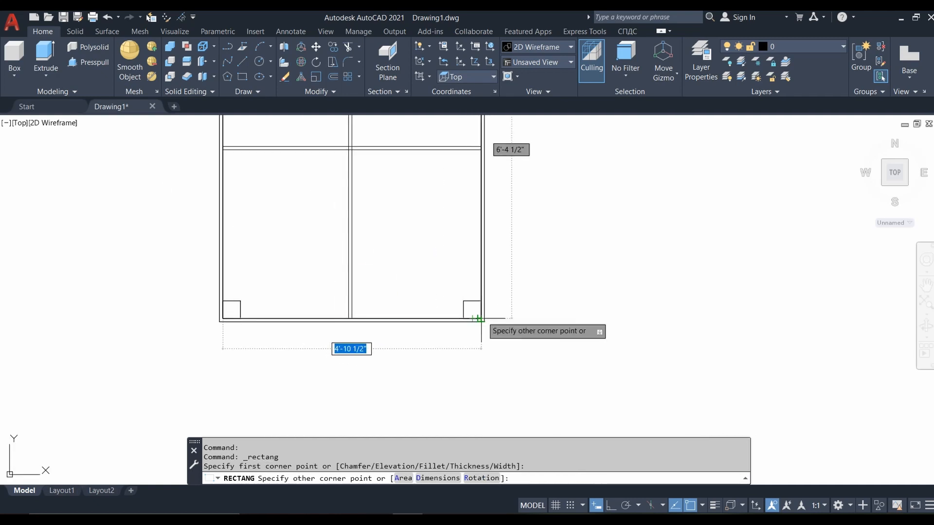
{"action": "left_click", "coordinate": [460, 318]}
- Move the inner frame rectangle 3" straight up from the bottom of the legs to the underside of the box
{"action": "left_click", "coordinate": [452, 321]}
{"action": "middle_click_drag", "start_coordinate": [528, 358], "coordinate": [497, 289], "text": "shift"}
{"action": "scroll", "coordinate": [413, 325], "scroll_direction": "up", "scroll_amount": 5}
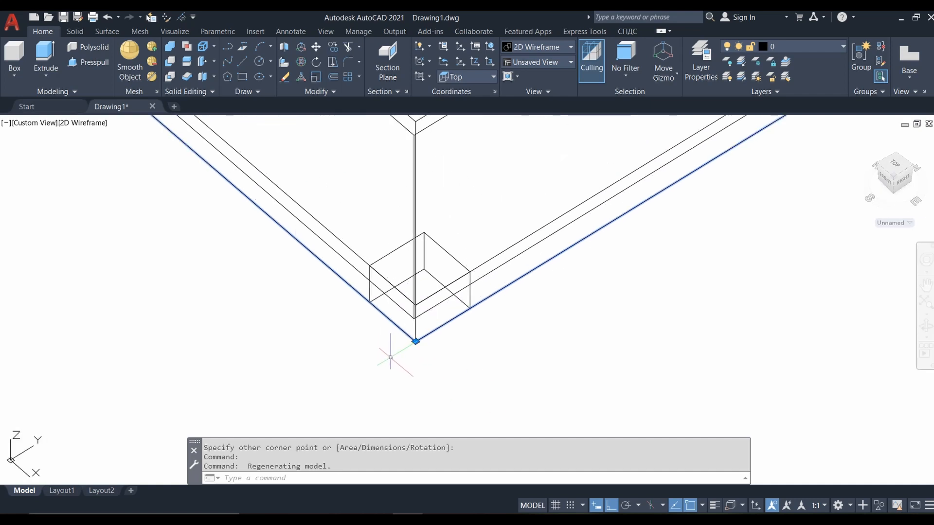
{"action": "type", "text": "m"}
{"action": "key", "text": "Return"}
{"action": "left_click", "coordinate": [416, 341]}
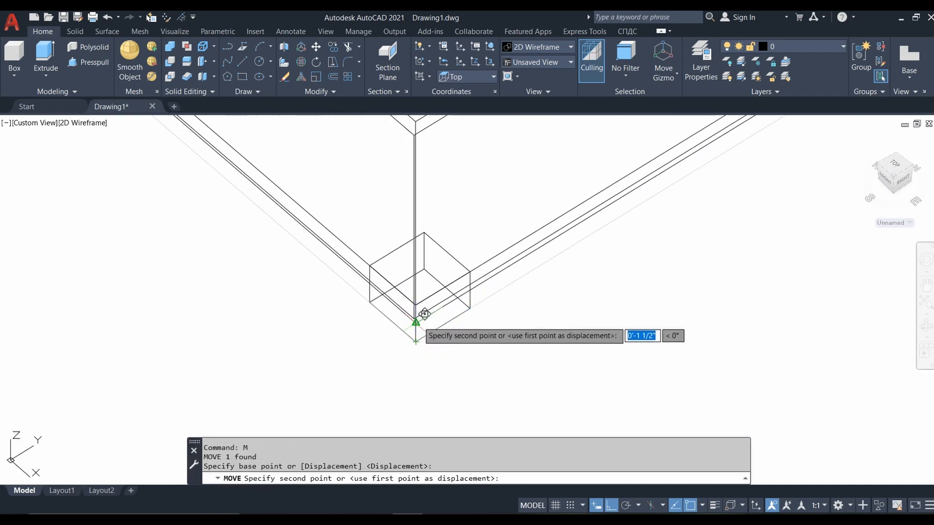
{"action": "type", "text": "3"}
{"action": "key", "text": "Return"}
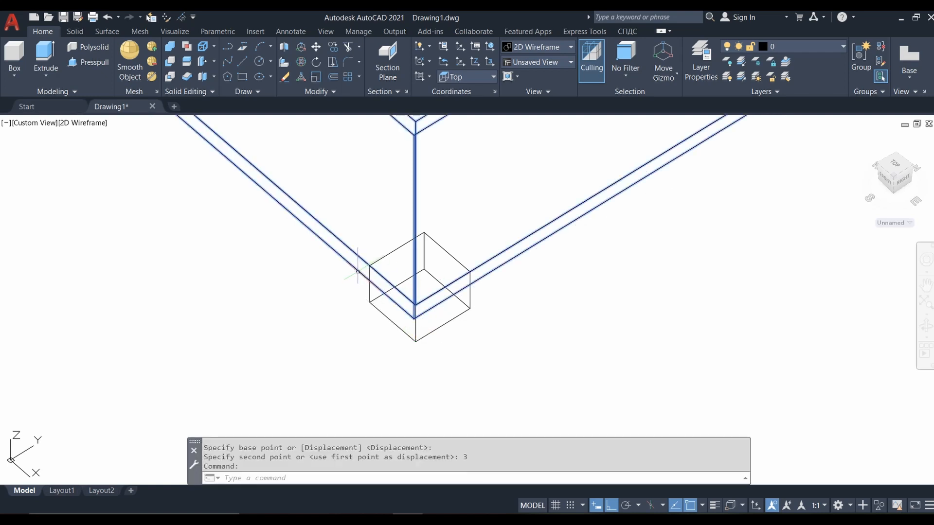
{"action": "scroll", "coordinate": [351, 300], "scroll_direction": "down", "scroll_amount": 5}
{"action": "scroll", "coordinate": [285, 250], "scroll_direction": "up", "scroll_amount": 3}
{"action": "key", "text": "Escape"}
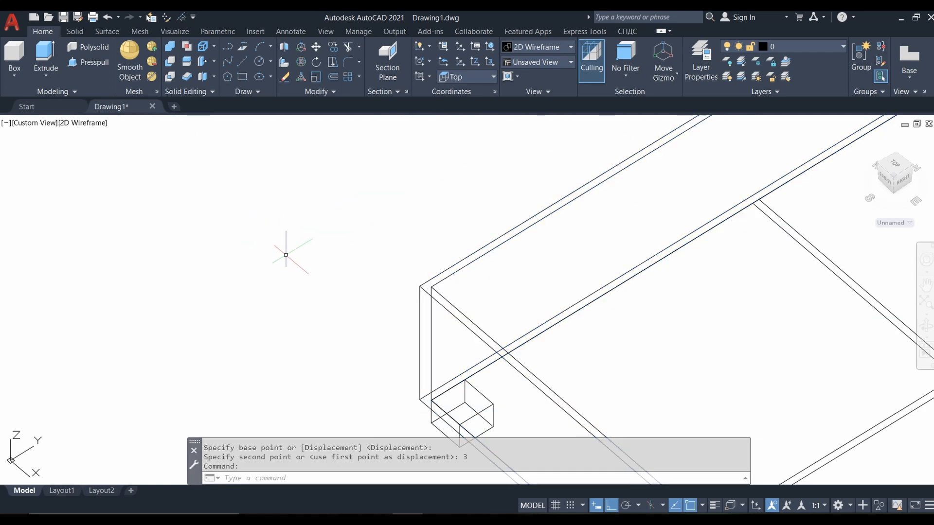
- Extrude the raised inner rectangle 3/4" to form the base panel and show the model in the Conceptual visual style
{"action": "left_click", "coordinate": [449, 389]}
{"action": "scroll", "coordinate": [261, 321], "scroll_direction": "down", "scroll_amount": 2}
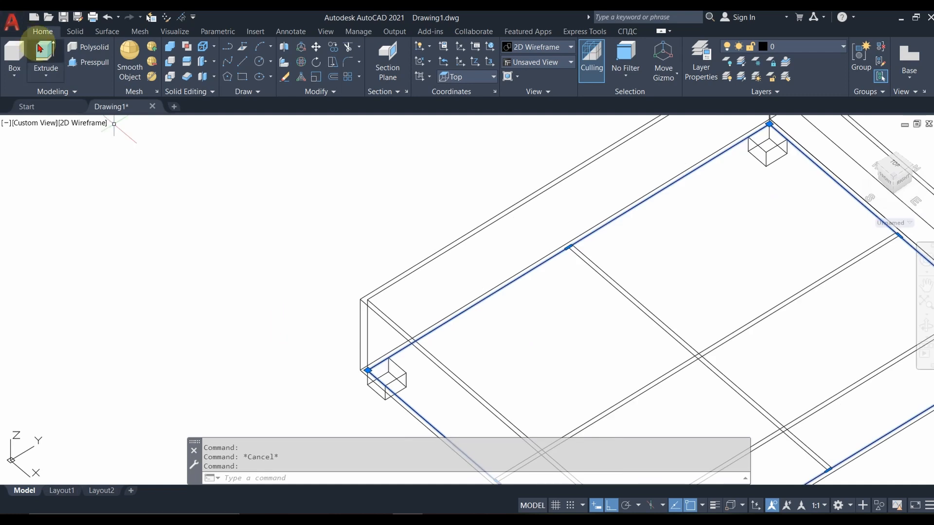
{"action": "left_click", "coordinate": [47, 52]}
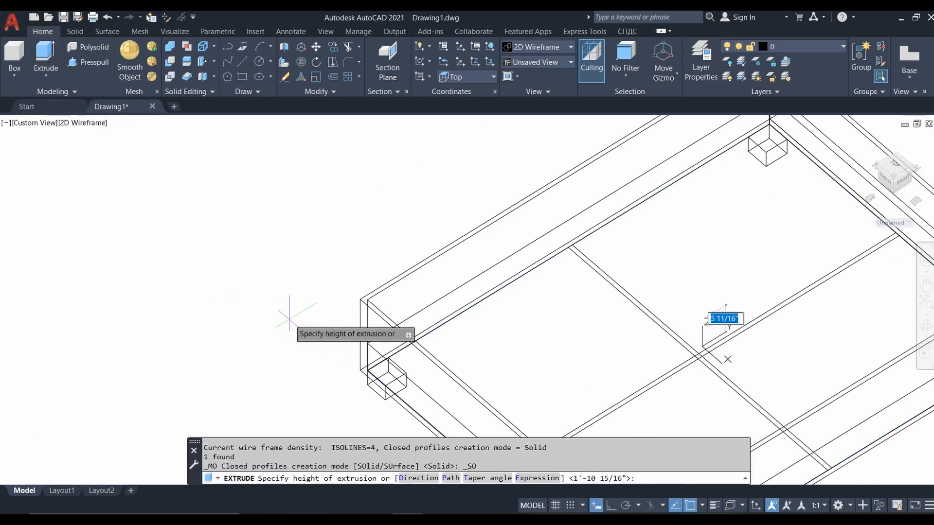
{"action": "type", "text": "3/4"}
{"action": "key", "text": "Return"}
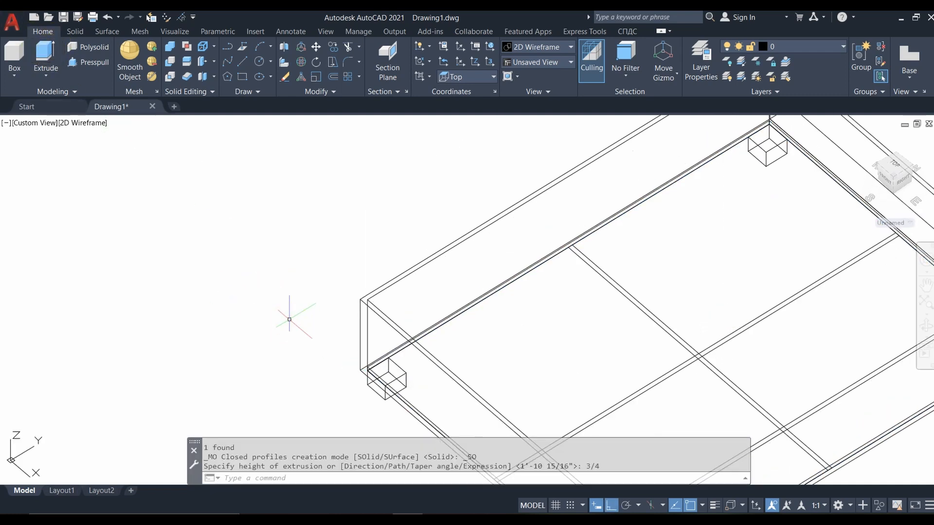
{"action": "left_click", "coordinate": [94, 123]}
{"action": "left_click", "coordinate": [129, 161]}
{"action": "scroll", "coordinate": [384, 246], "scroll_direction": "up", "scroll_amount": 3}
- Return to 2D Wireframe and move the four crossing partition lines up 3/4"
{"action": "left_click", "coordinate": [78, 123]}
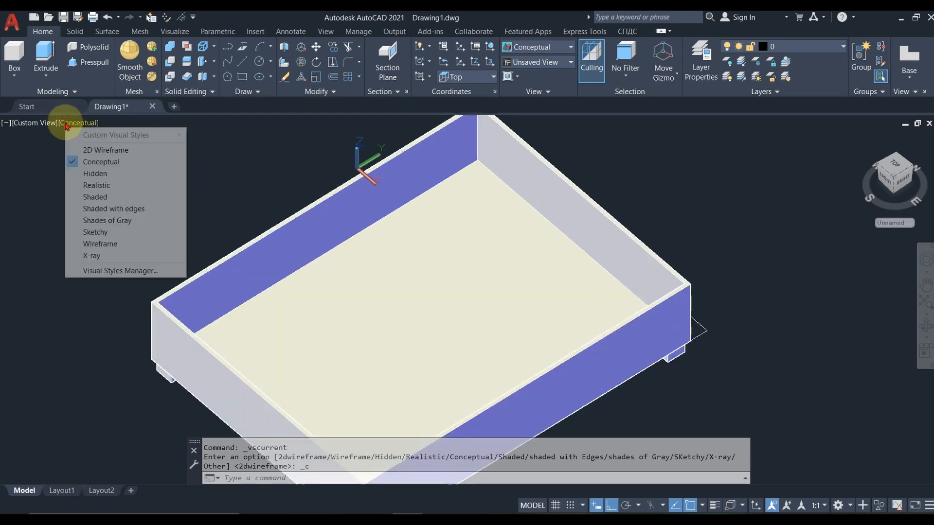
{"action": "left_click", "coordinate": [97, 151]}
{"action": "left_click", "coordinate": [372, 297]}
{"action": "left_click", "coordinate": [371, 308]}
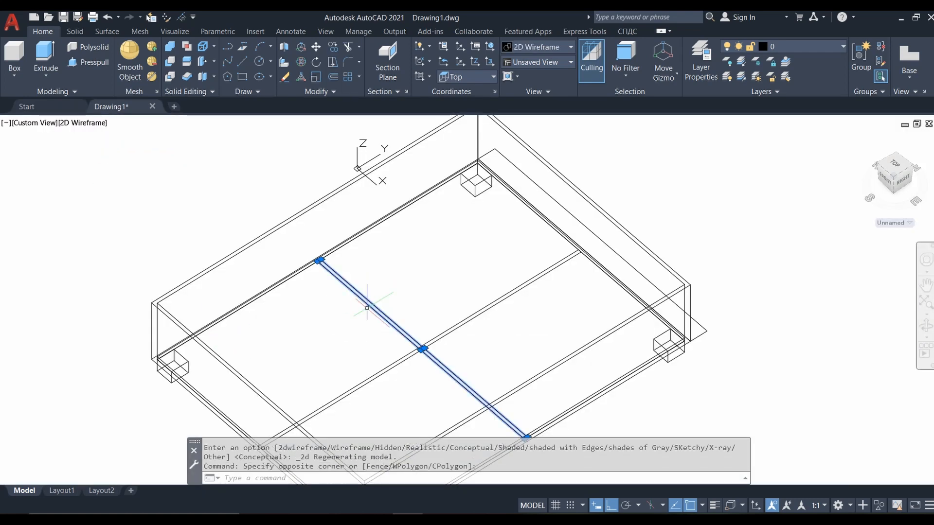
{"action": "left_click", "coordinate": [444, 317]}
{"action": "left_click", "coordinate": [421, 344]}
{"action": "type", "text": "M"}
{"action": "key", "text": "Return"}
{"action": "left_click", "coordinate": [76, 334]}
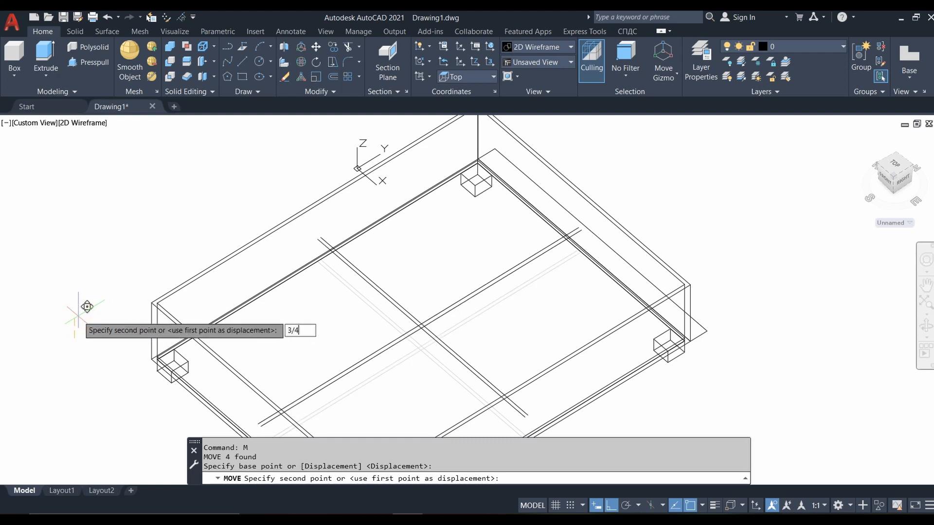
{"action": "type", "text": "3/4"}
{"action": "key", "text": "Return"}
- Switch to the Conceptual visual style and press/pull both halves of the crosswise partition up to the frame's top edge
{"action": "left_click", "coordinate": [103, 125]}
{"action": "left_click", "coordinate": [144, 162]}
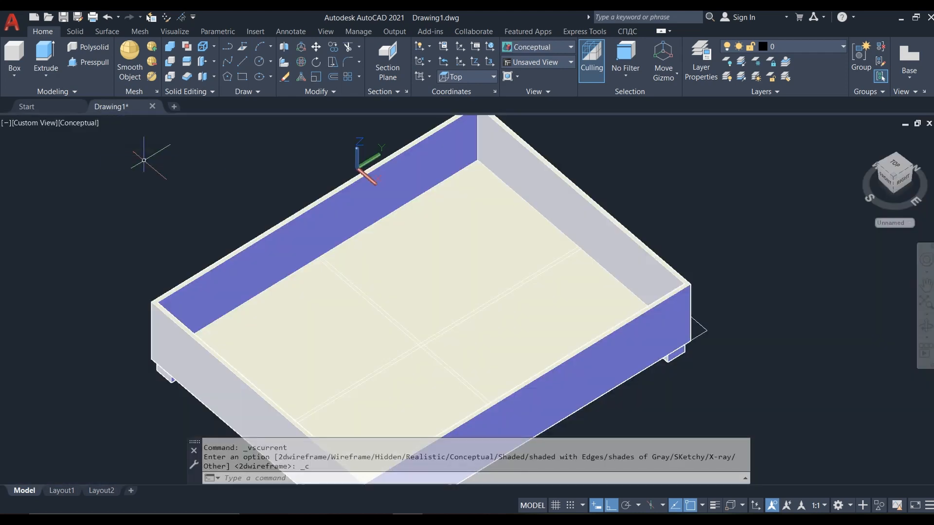
{"action": "scroll", "coordinate": [366, 308], "scroll_direction": "up", "scroll_amount": 5}
{"action": "scroll", "coordinate": [366, 307], "scroll_direction": "down", "scroll_amount": 3}
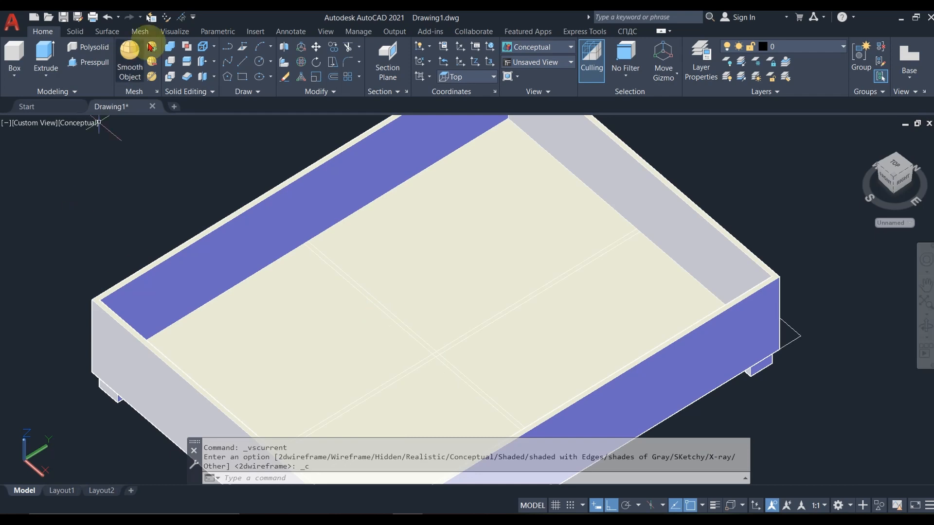
{"action": "left_click", "coordinate": [98, 63]}
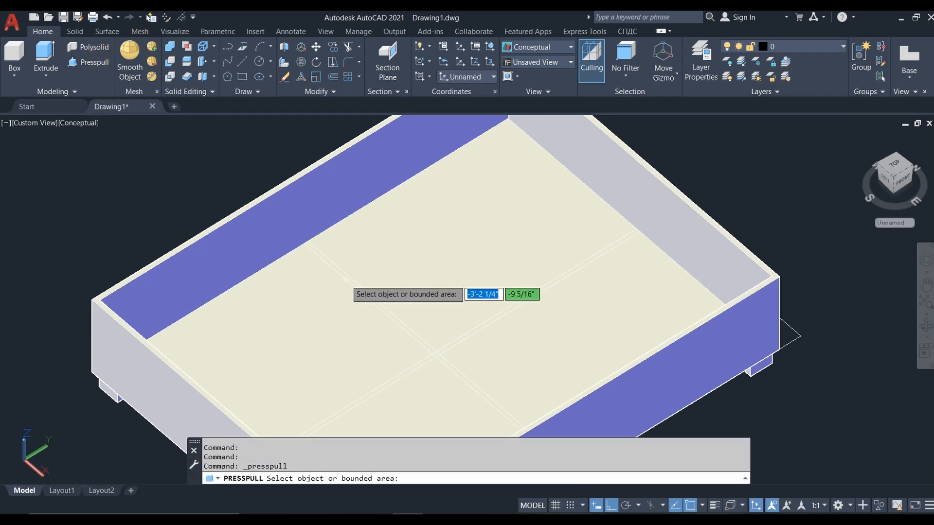
{"action": "left_click", "coordinate": [345, 280]}
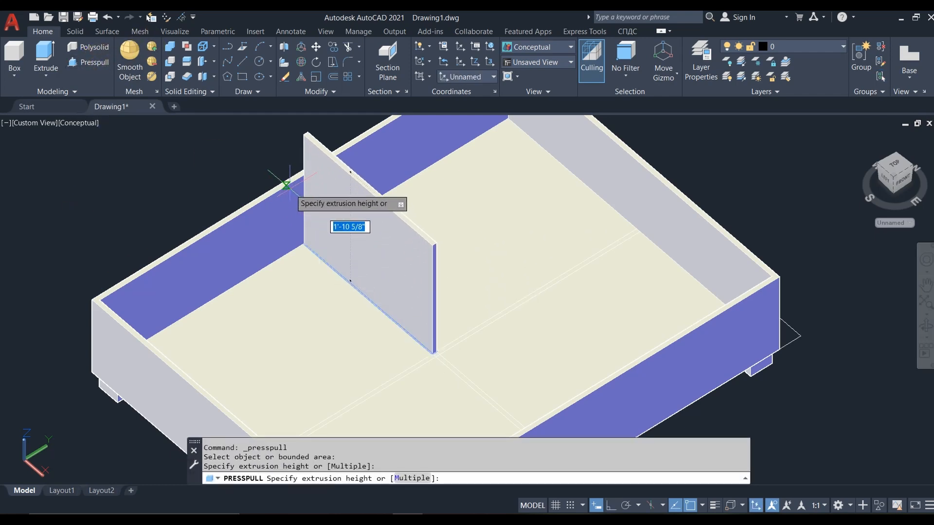
{"action": "left_click", "coordinate": [287, 195]}
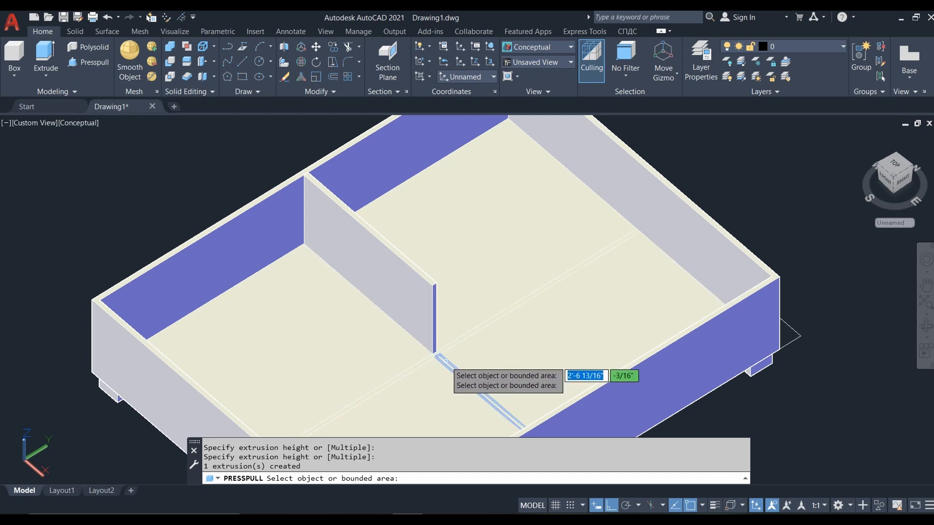
{"action": "left_click", "coordinate": [441, 360]}
{"action": "left_click", "coordinate": [431, 290]}
- Press/pull the small square where the partitions cross up to the top of the crosswise partition
{"action": "scroll", "coordinate": [478, 333], "scroll_direction": "up", "scroll_amount": 5}
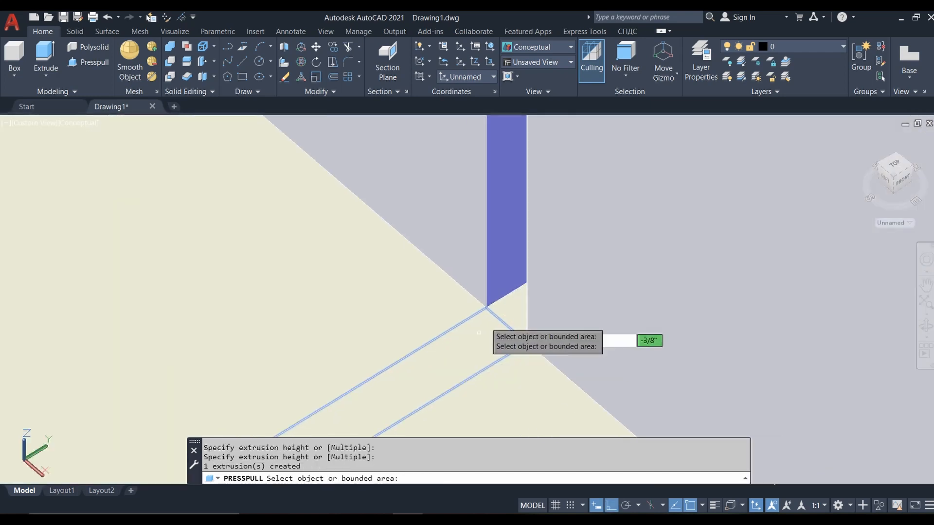
{"action": "left_click", "coordinate": [504, 312]}
{"action": "scroll", "coordinate": [517, 231], "scroll_direction": "down", "scroll_amount": 5}
{"action": "left_click", "coordinate": [543, 246]}
{"action": "scroll", "coordinate": [522, 287], "scroll_direction": "down", "scroll_amount": 5}
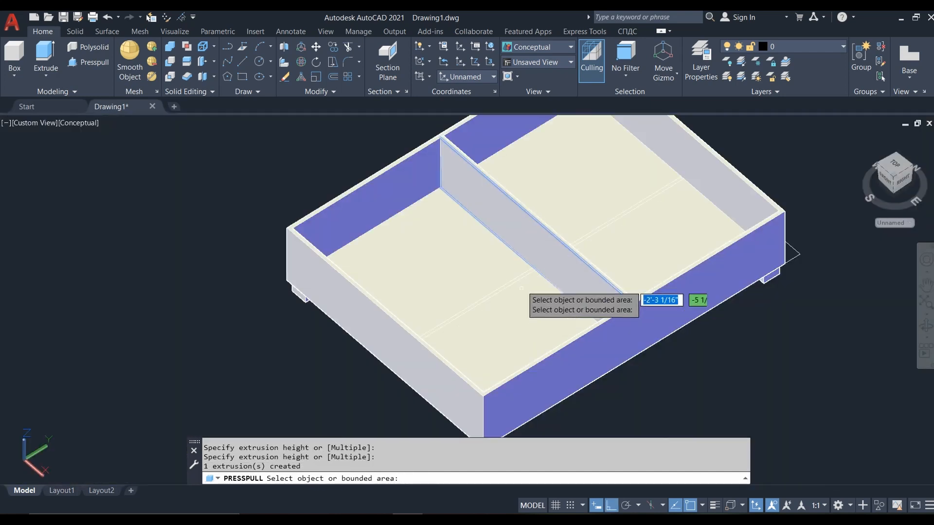
- Press/pull the lengthwise partition strips up to the frame's top edge and end the command
{"action": "scroll", "coordinate": [521, 288], "scroll_direction": "up", "scroll_amount": 5}
{"action": "left_click", "coordinate": [539, 294]}
{"action": "left_click", "coordinate": [576, 278]}
{"action": "key", "text": "Escape"}
{"action": "scroll", "coordinate": [659, 355], "scroll_direction": "down", "scroll_amount": 8}
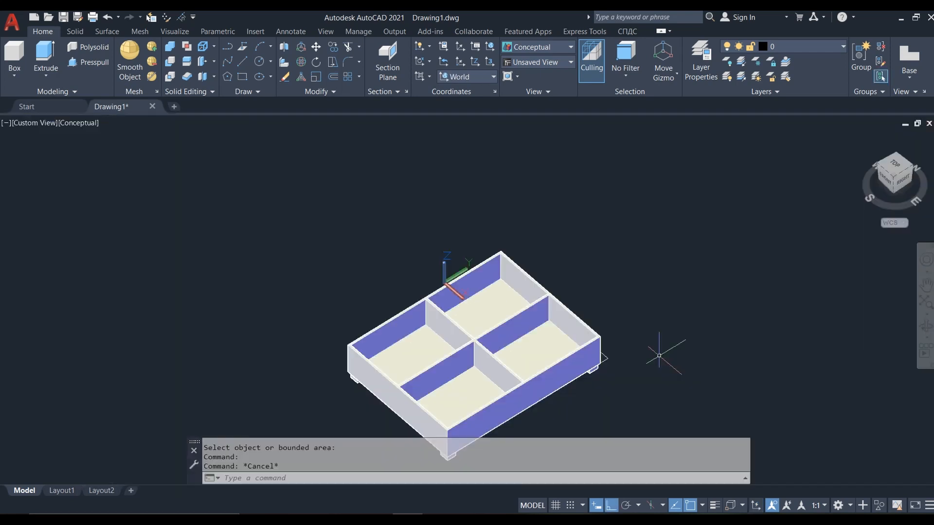
- Extrude the headboard rectangle at the head end of the bed to a height of 3'6"
{"action": "left_click", "coordinate": [608, 358]}
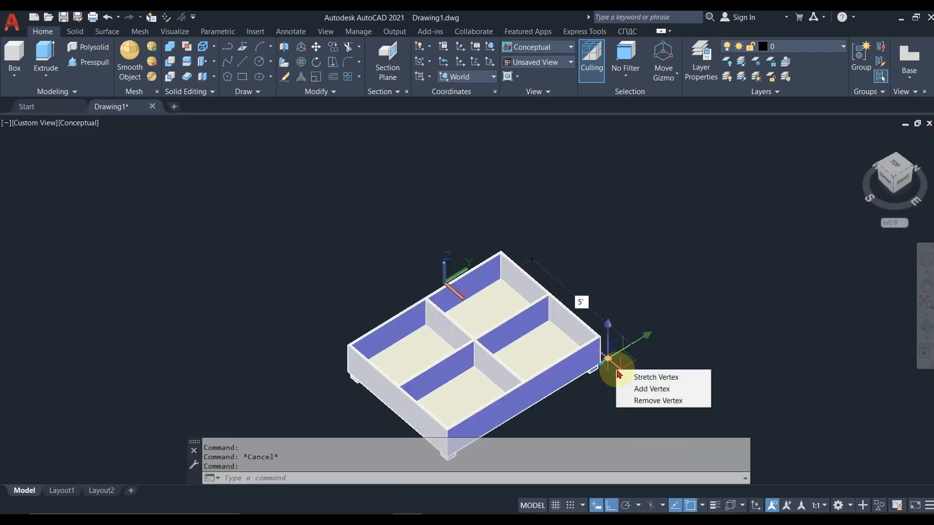
{"action": "left_click", "coordinate": [45, 53]}
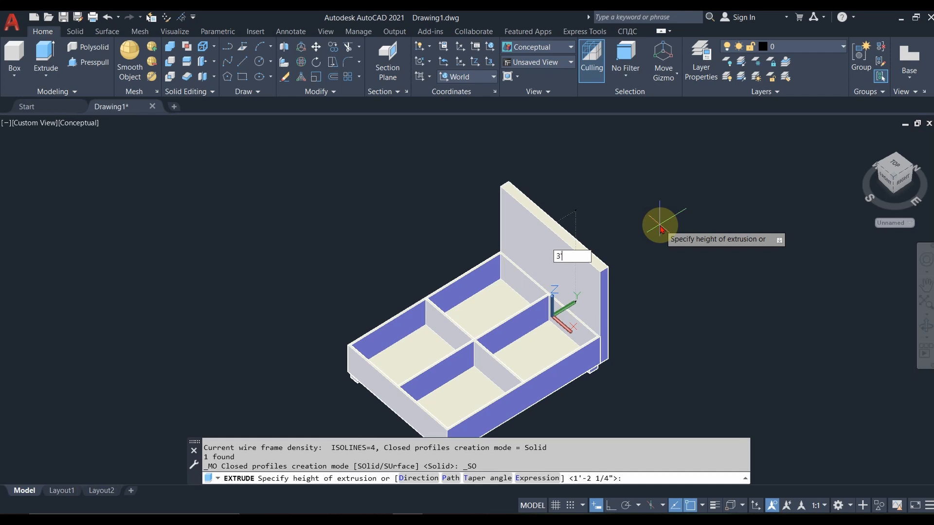
{"action": "type", "text": "3'6"}
{"action": "key", "text": "Return"}
- Set the view to Top and the visual style to 2D Wireframe
{"action": "left_click", "coordinate": [73, 125]}
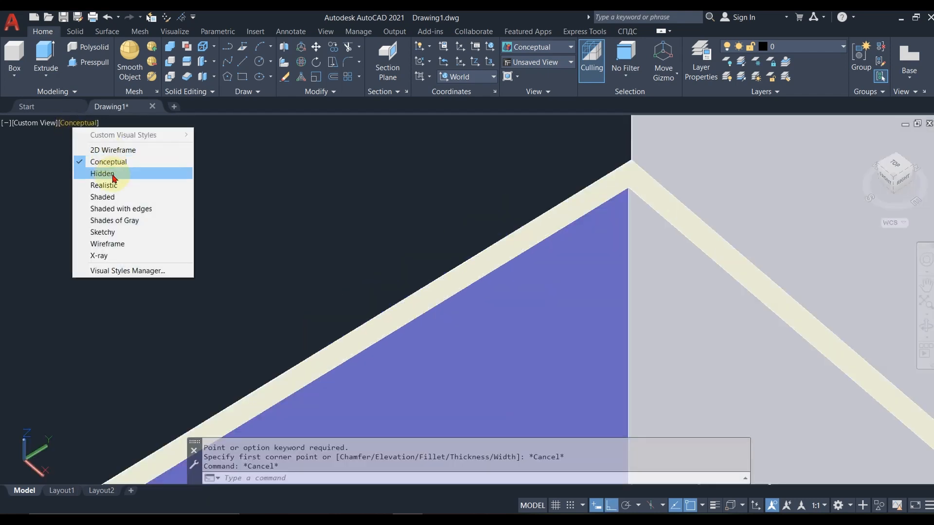
{"action": "left_click", "coordinate": [39, 122]}
{"action": "left_click", "coordinate": [47, 152]}
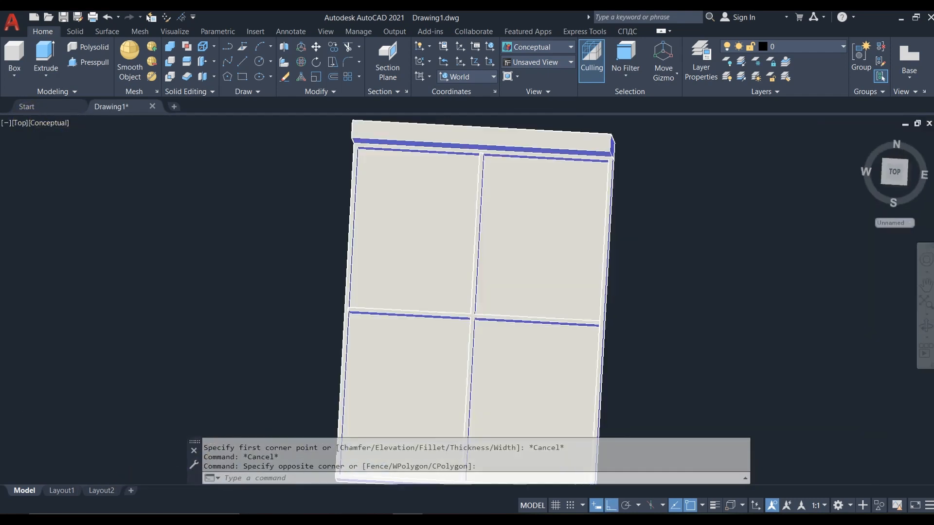
{"action": "scroll", "coordinate": [305, 182], "scroll_direction": "up", "scroll_amount": 2}
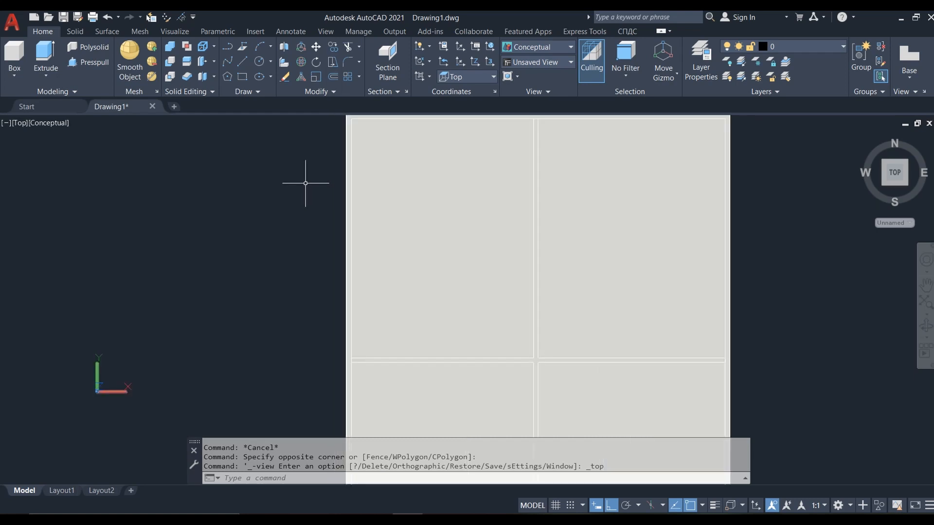
{"action": "scroll", "coordinate": [273, 176], "scroll_direction": "down", "scroll_amount": 3}
{"action": "left_click", "coordinate": [53, 124]}
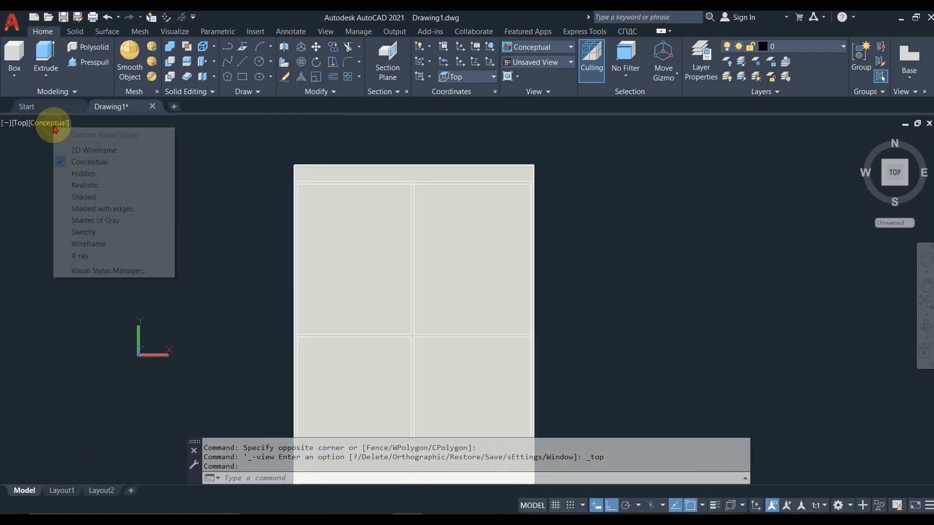
{"action": "left_click", "coordinate": [94, 150]}
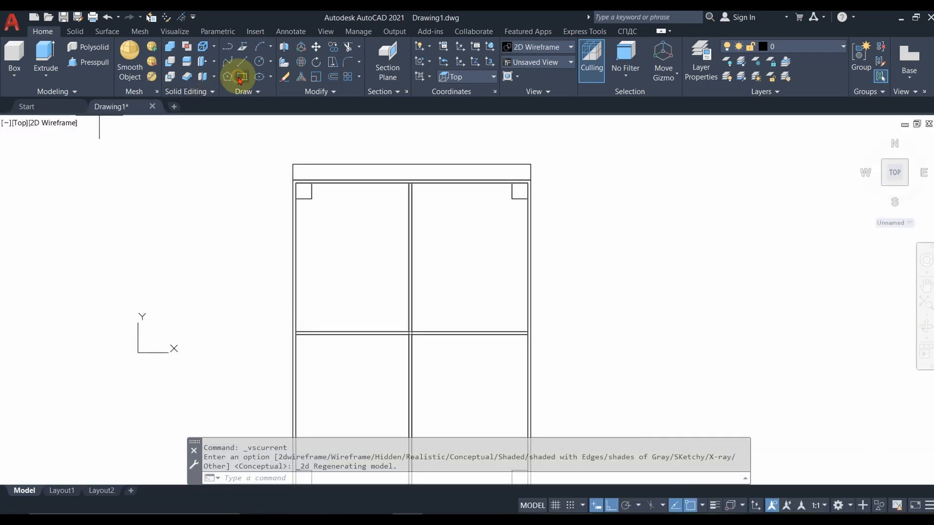
- Draw a rectangle between opposite corners of the left storage compartment beside the headboard
{"action": "left_click", "coordinate": [239, 77]}
{"action": "left_click", "coordinate": [295, 183]}
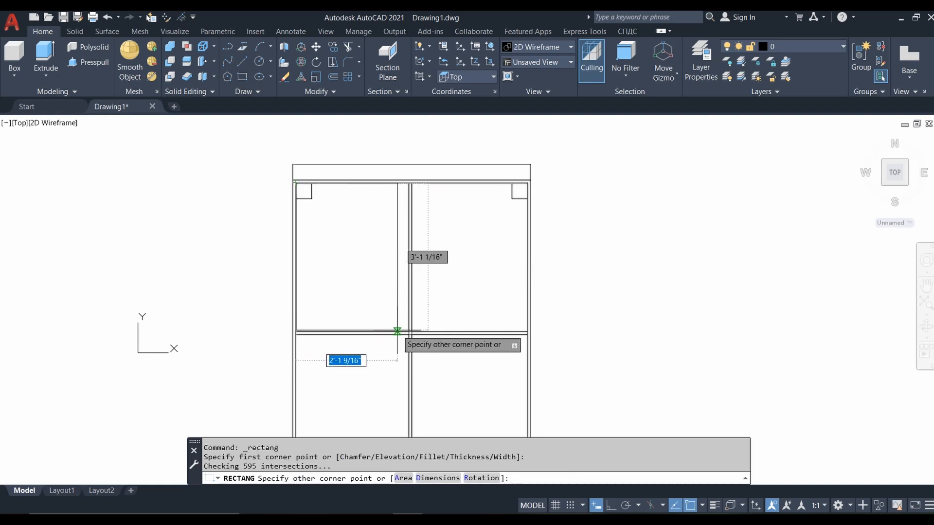
{"action": "left_click", "coordinate": [407, 331]}
- Move the compartment rectangle vertically by about 1'-5", to just below the top of the bed frame
{"action": "left_click", "coordinate": [375, 331]}
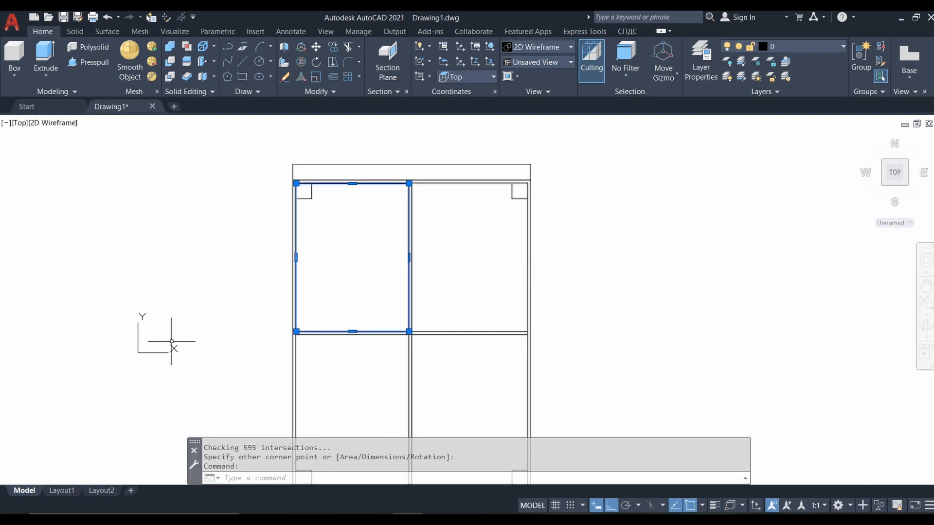
{"action": "middle_click_drag", "start_coordinate": [209, 390], "coordinate": [187, 360], "text": "shift"}
{"action": "scroll", "coordinate": [220, 240], "scroll_direction": "up", "scroll_amount": 4}
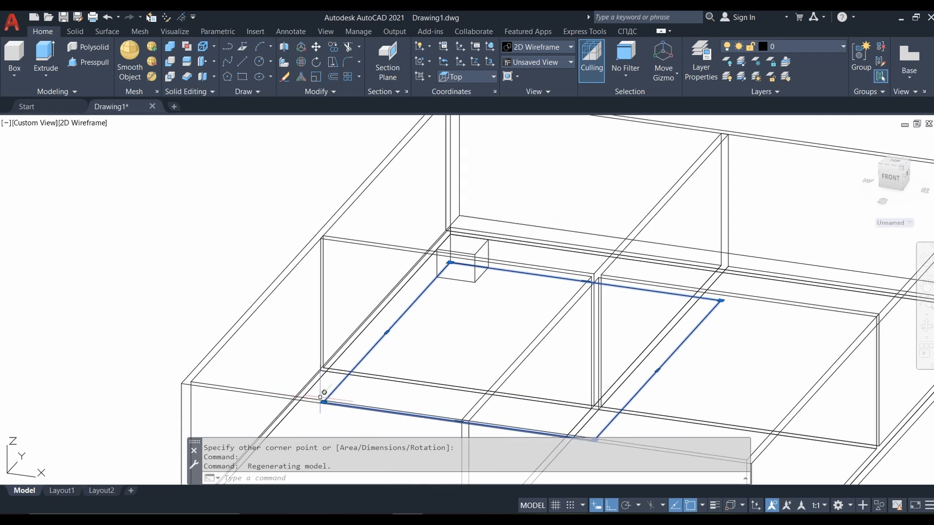
{"action": "key", "text": "Return"}
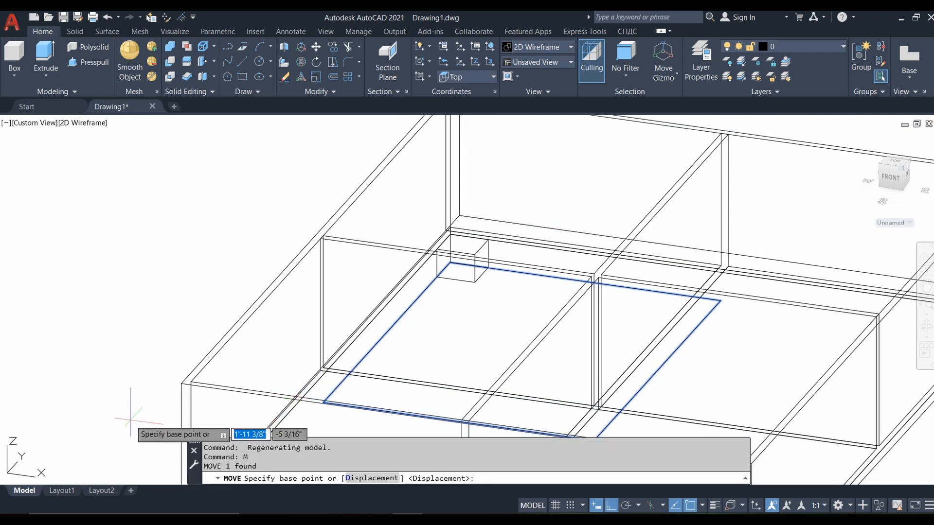
{"action": "left_click", "coordinate": [131, 419]}
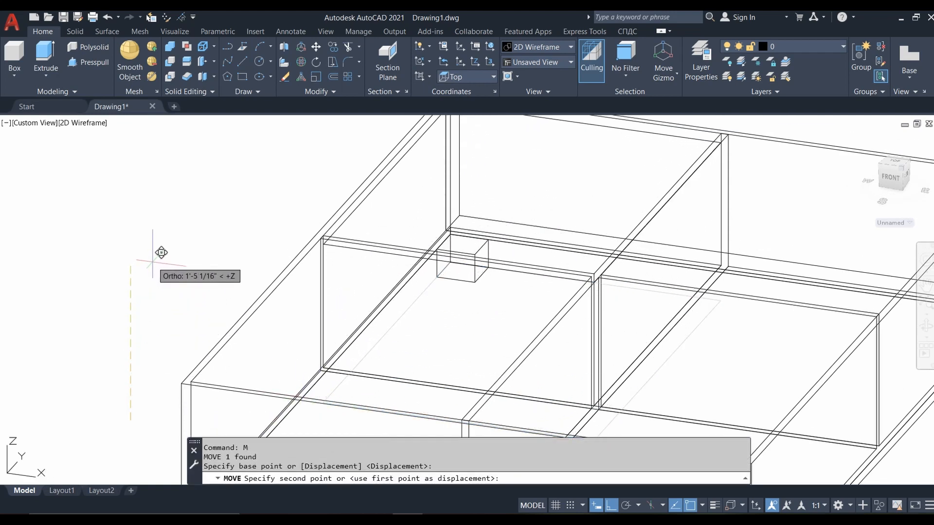
{"action": "left_click", "coordinate": [153, 263]}
{"action": "middle_click_drag", "start_coordinate": [319, 312], "coordinate": [207, 390]}
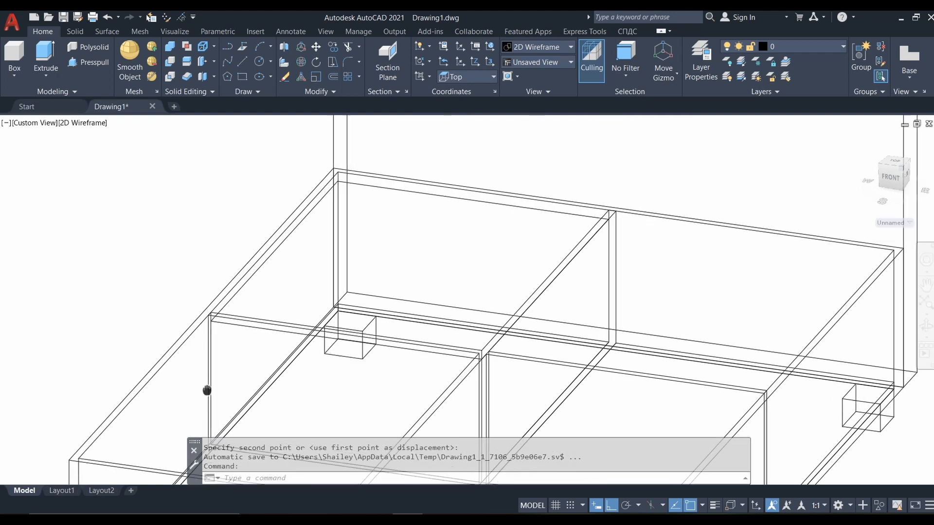
- Extrude the raised compartment rectangle 3/4" downward to form a cover panel
{"action": "scroll", "coordinate": [325, 178], "scroll_direction": "up", "scroll_amount": 2}
{"action": "left_click", "coordinate": [385, 188]}
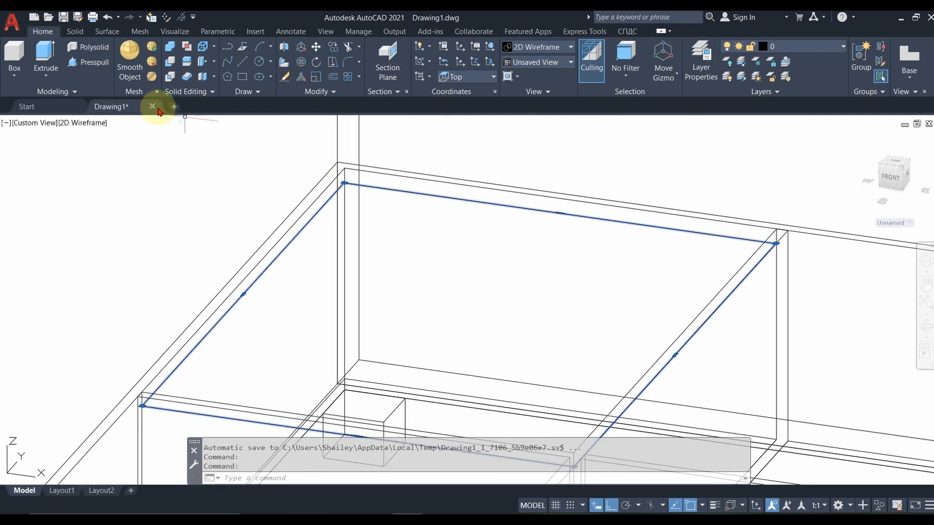
{"action": "left_click", "coordinate": [45, 54]}
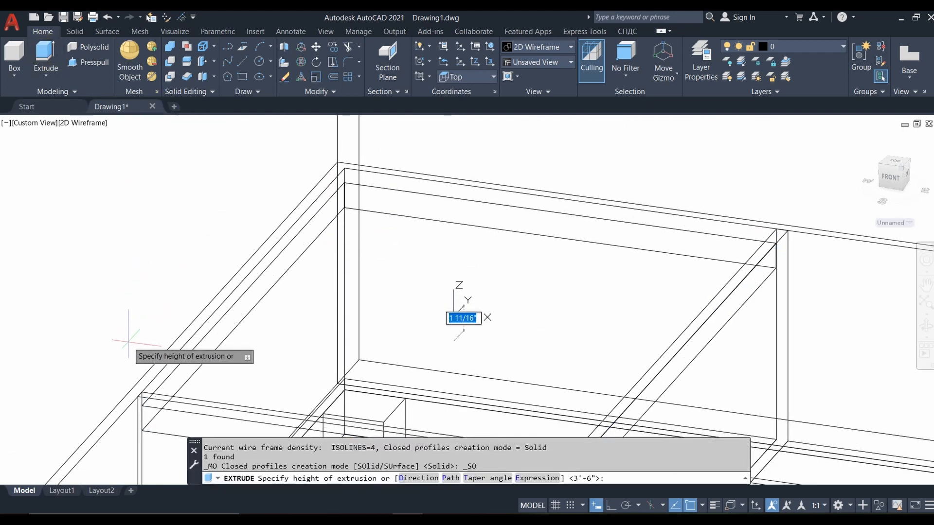
{"action": "type", "text": "3/4"}
{"action": "key", "text": "Return"}
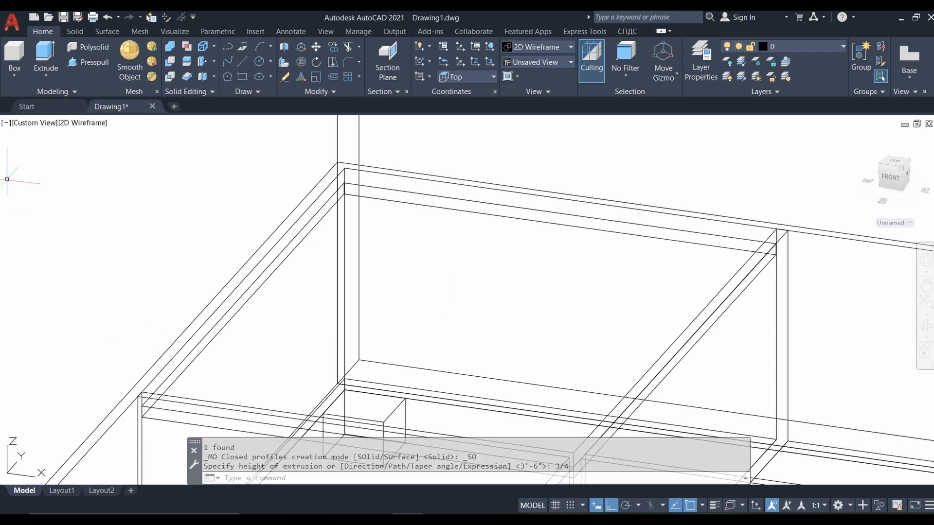
- Set the visual style to Conceptual and copy the cover panel onto the right storage compartment beside the headboard
{"action": "left_click", "coordinate": [122, 162]}
{"action": "scroll", "coordinate": [412, 346], "scroll_direction": "down", "scroll_amount": 1}
{"action": "mouse_move", "coordinate": [412, 346]}
{"action": "middle_mouse_down"}
{"action": "mouse_move", "coordinate": [271, 238]}
{"action": "mouse_move", "coordinate": [230, 422]}
{"action": "middle_mouse_up"}
{"action": "left_click", "coordinate": [230, 422]}
{"action": "type", "text": "co"}
{"action": "key", "text": "Return"}
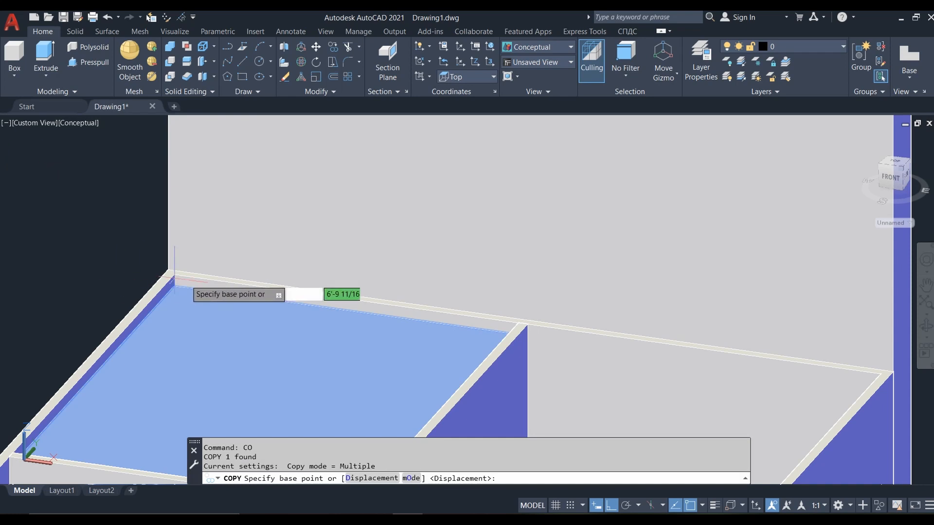
{"action": "left_click", "coordinate": [174, 274]}
{"action": "left_click", "coordinate": [527, 322]}
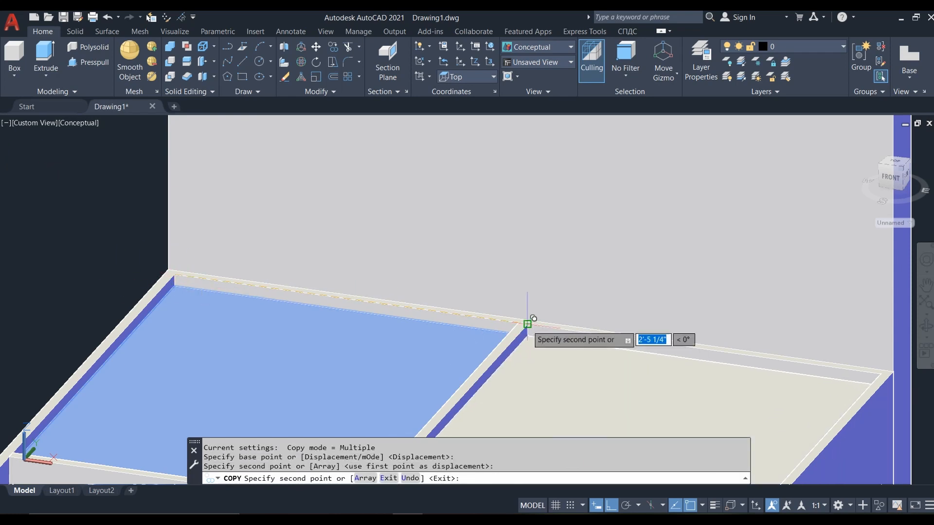
- Place further copies of the cover panel on the left and right foot-end compartments, aligned to the partition corners
{"action": "scroll", "coordinate": [527, 323], "scroll_direction": "down", "scroll_amount": 2}
{"action": "scroll", "coordinate": [379, 287], "scroll_direction": "up", "scroll_amount": 3}
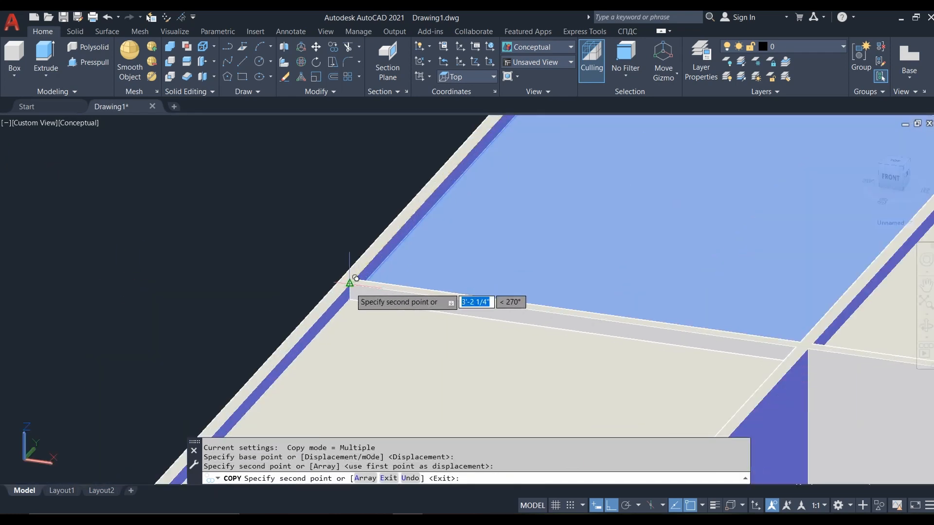
{"action": "scroll", "coordinate": [359, 297], "scroll_direction": "up", "scroll_amount": 2}
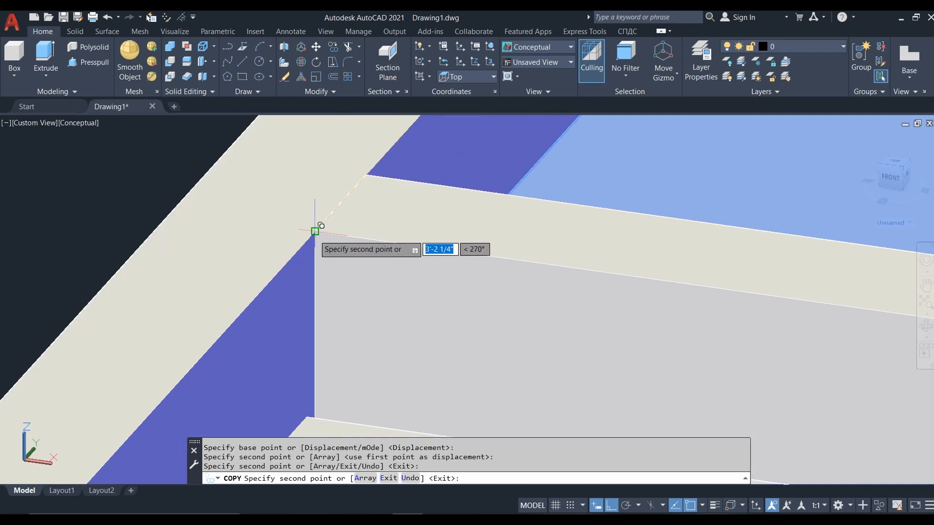
{"action": "scroll", "coordinate": [315, 231], "scroll_direction": "down", "scroll_amount": 5}
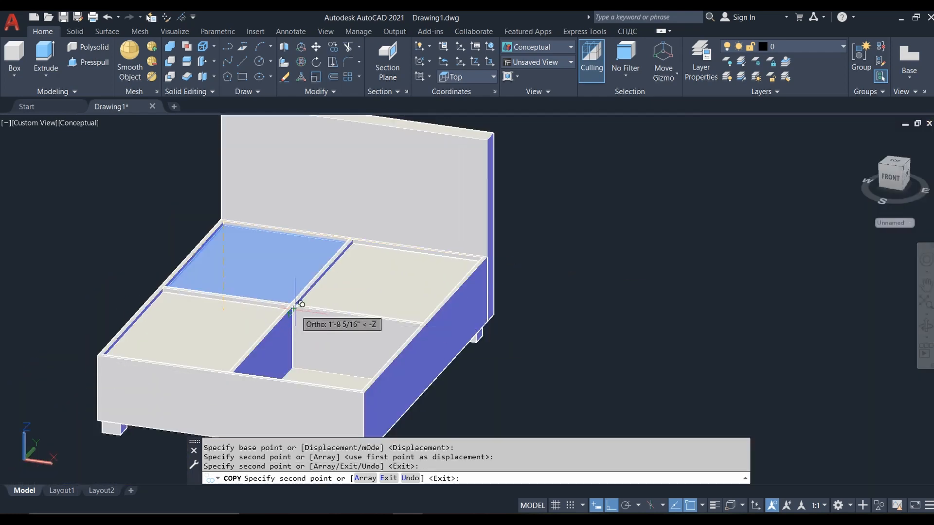
{"action": "scroll", "coordinate": [295, 308], "scroll_direction": "up", "scroll_amount": 2}
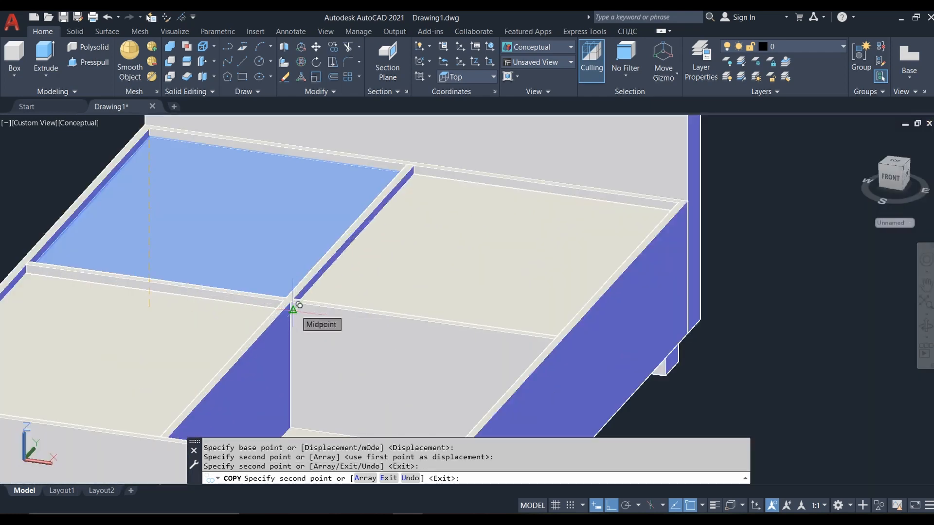
{"action": "scroll", "coordinate": [294, 307], "scroll_direction": "up", "scroll_amount": 3}
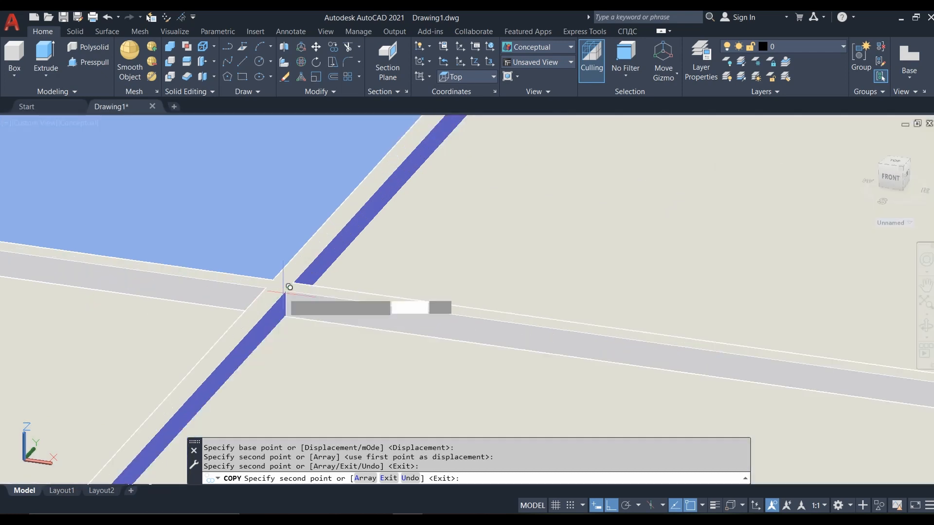
{"action": "scroll", "coordinate": [452, 275], "scroll_direction": "down", "scroll_amount": 2}
{"action": "key", "text": "Return"}
{"action": "scroll", "coordinate": [498, 312], "scroll_direction": "down", "scroll_amount": 4}
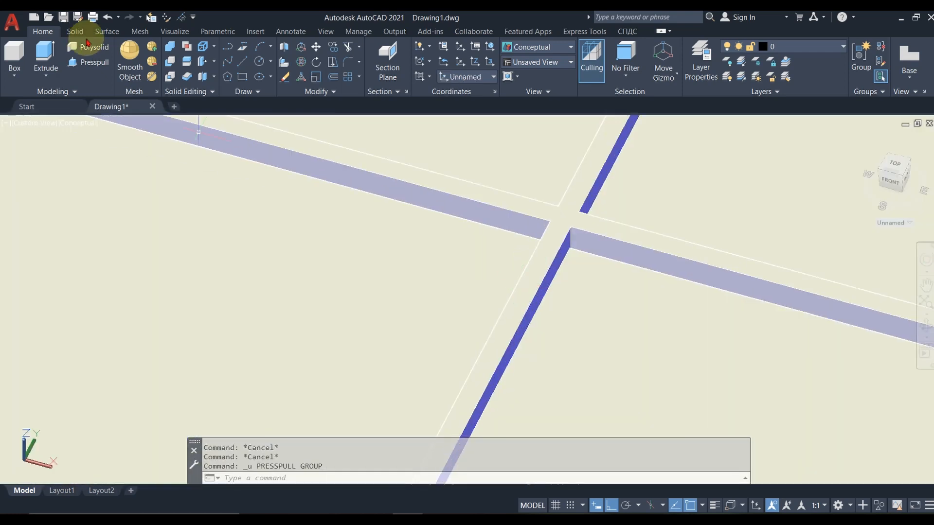
- Presspull the top of the storage partitions down to the level of the cover panels
{"action": "left_click", "coordinate": [106, 68]}
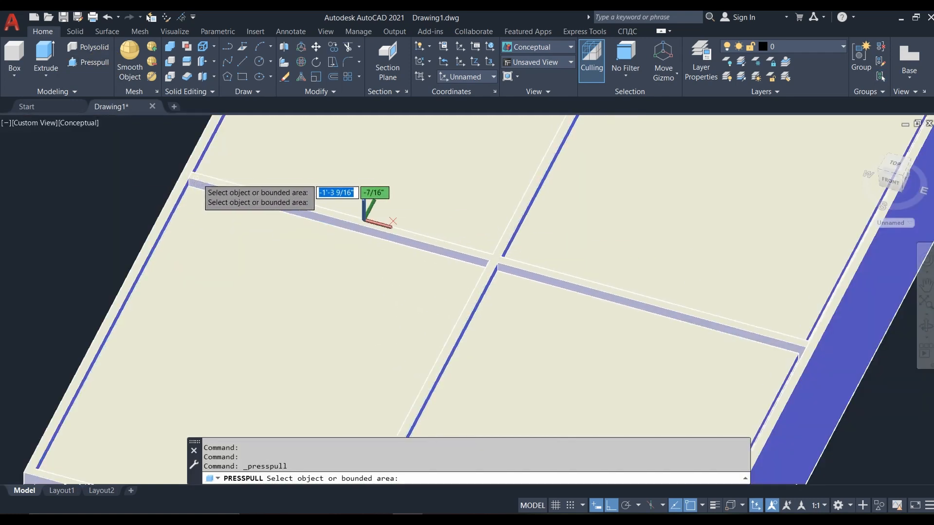
{"action": "scroll", "coordinate": [202, 170], "scroll_direction": "up", "scroll_amount": 4}
{"action": "left_click", "coordinate": [166, 194]}
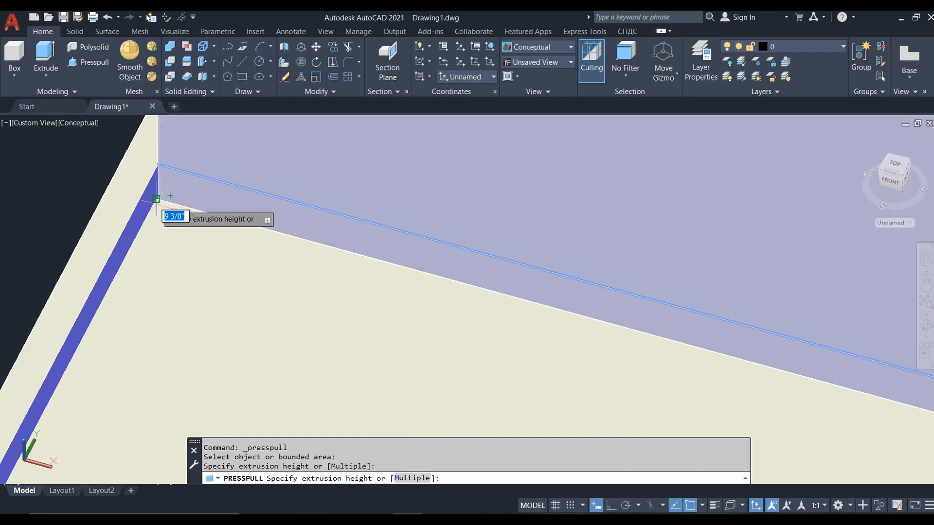
{"action": "left_click", "coordinate": [158, 207]}
{"action": "scroll", "coordinate": [155, 204], "scroll_direction": "down", "scroll_amount": 2}
{"action": "scroll", "coordinate": [559, 387], "scroll_direction": "up", "scroll_amount": 5}
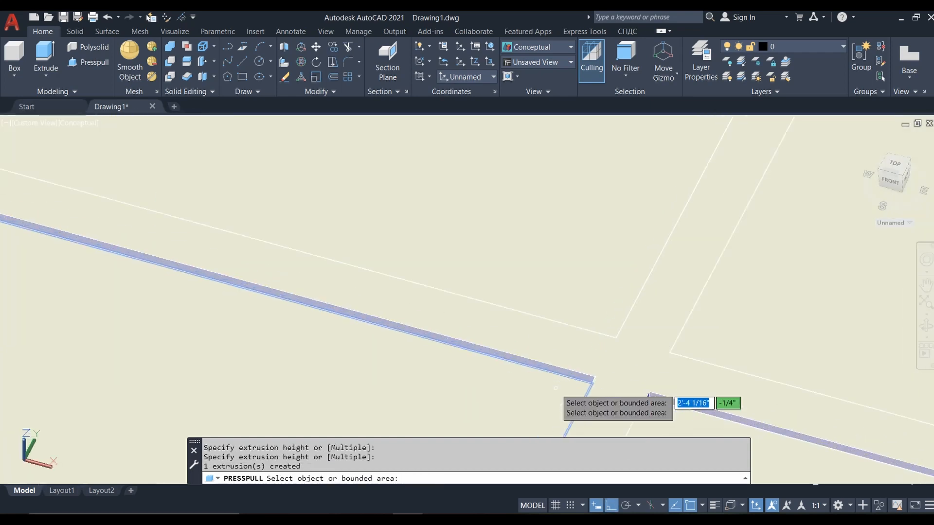
{"action": "scroll", "coordinate": [608, 389], "scroll_direction": "up", "scroll_amount": 3}
{"action": "scroll", "coordinate": [608, 387], "scroll_direction": "down", "scroll_amount": 7}
{"action": "scroll", "coordinate": [326, 297], "scroll_direction": "down", "scroll_amount": 4}
{"action": "scroll", "coordinate": [258, 286], "scroll_direction": "up", "scroll_amount": 4}
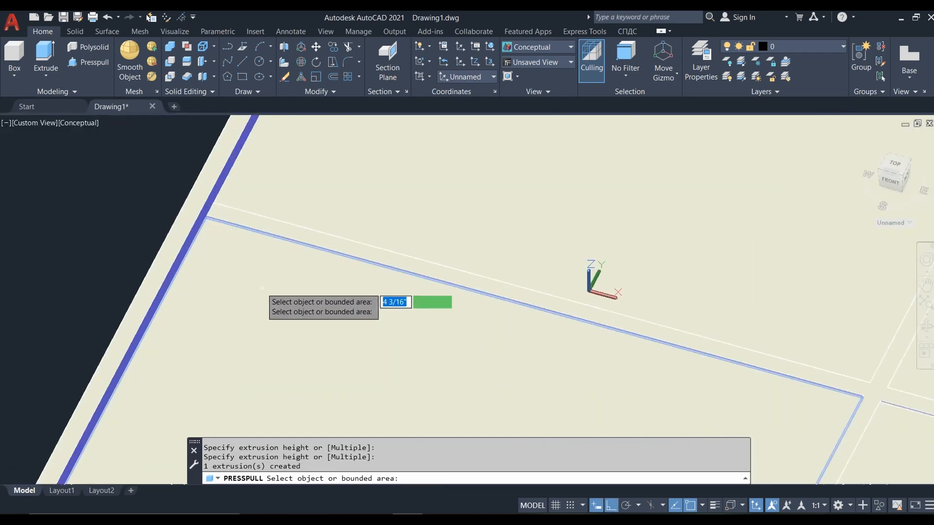
{"action": "scroll", "coordinate": [214, 219], "scroll_direction": "up", "scroll_amount": 4}
{"action": "scroll", "coordinate": [265, 281], "scroll_direction": "up", "scroll_amount": 2}
{"action": "middle_click_drag", "start_coordinate": [274, 272], "coordinate": [246, 345], "text": "shift"}
{"action": "key", "text": "Return"}
- Move the left foot-end cover panel toward the headboard so its corner meets the cross partition
{"action": "left_click", "coordinate": [103, 335]}
{"action": "type", "text": "m"}
{"action": "key", "text": "Return"}
{"action": "left_click", "coordinate": [73, 229]}
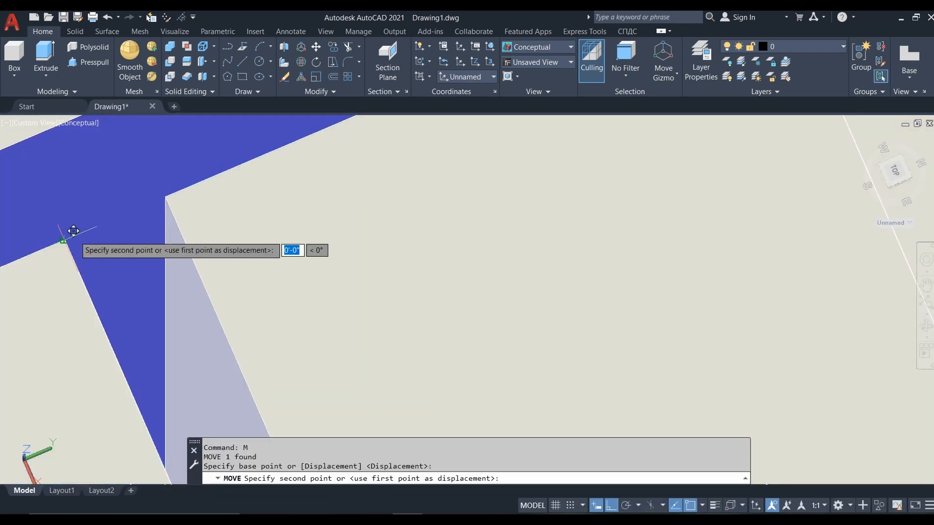
{"action": "left_click", "coordinate": [172, 193]}
{"action": "scroll", "coordinate": [286, 314], "scroll_direction": "down", "scroll_amount": 5}
{"action": "scroll", "coordinate": [286, 314], "scroll_direction": "down", "scroll_amount": 5}
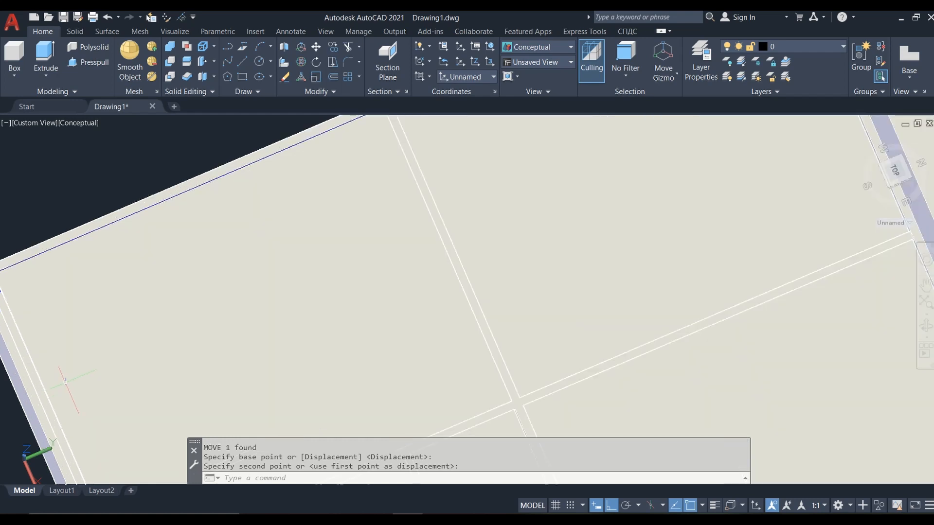
- Move the right foot-end cover panel 1/8" toward the headboard so its corner meets the cross partition
{"action": "key", "text": "Return"}
{"action": "scroll", "coordinate": [362, 294], "scroll_direction": "up", "scroll_amount": 8}
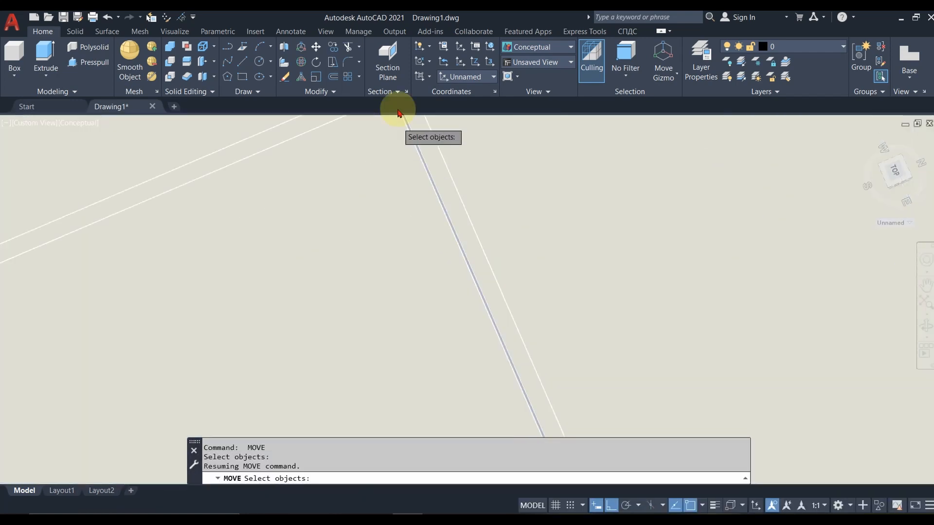
{"action": "middle_click_drag", "start_coordinate": [397, 122], "coordinate": [386, 425]}
{"action": "scroll", "coordinate": [368, 294], "scroll_direction": "up", "scroll_amount": 6}
{"action": "scroll", "coordinate": [369, 271], "scroll_direction": "up", "scroll_amount": 4}
{"action": "left_click", "coordinate": [379, 285]}
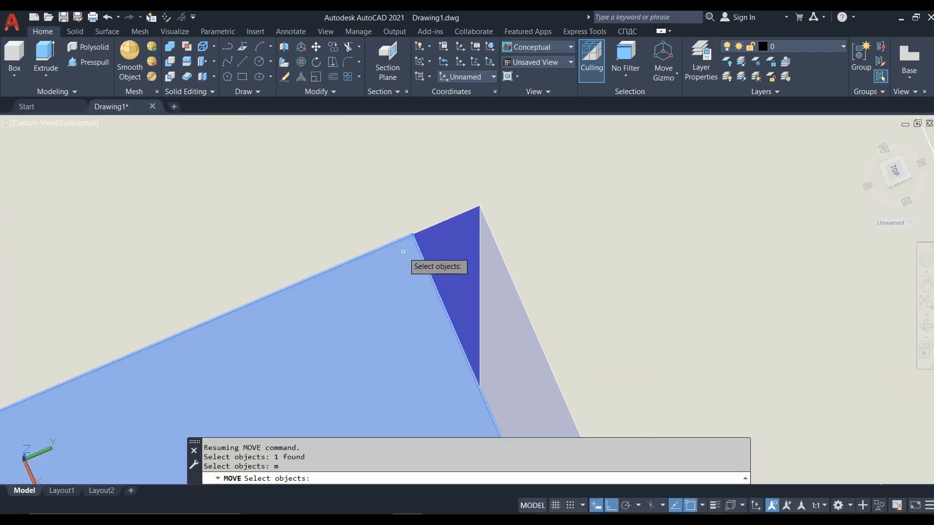
{"action": "left_click", "coordinate": [411, 234]}
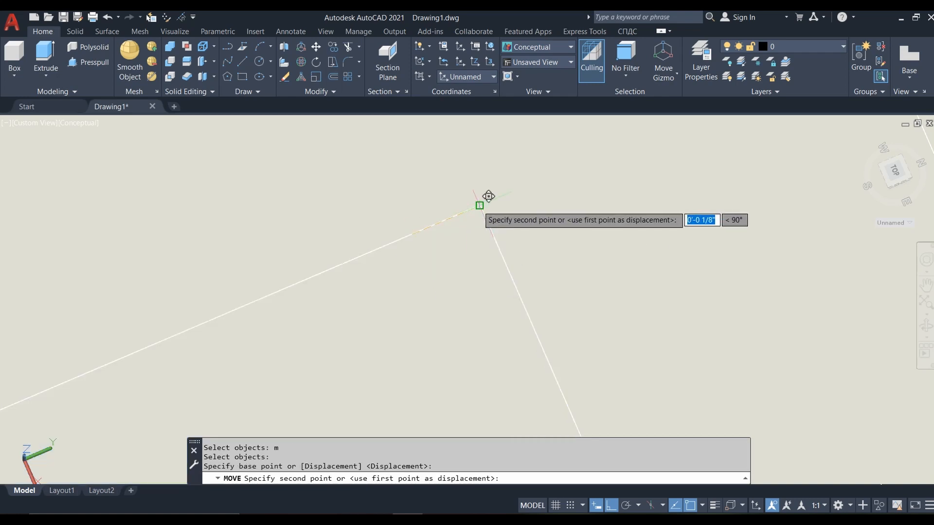
{"action": "left_click", "coordinate": [479, 206]}
- Presspull the outer edges of both foot-end cover panels to close the gaps to the bed frame's foot board
{"action": "scroll", "coordinate": [561, 194], "scroll_direction": "down", "scroll_amount": 5}
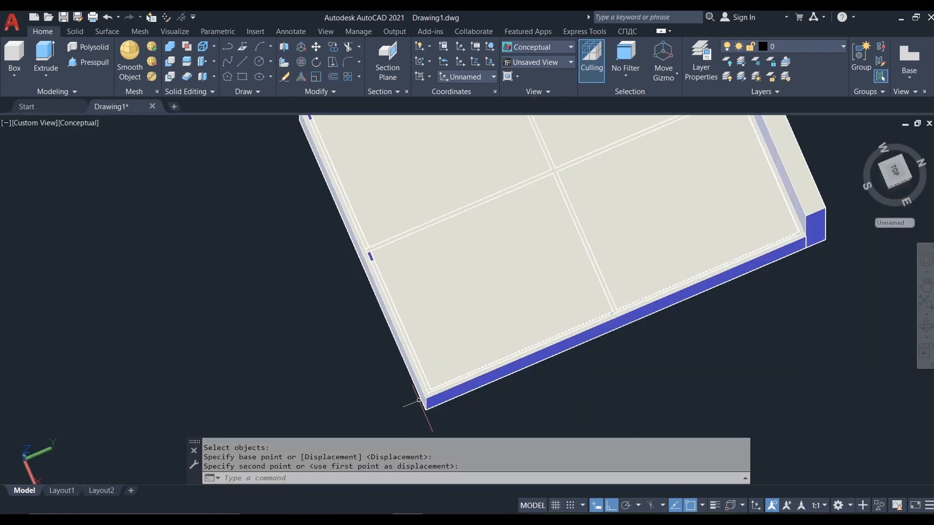
{"action": "middle_click_drag", "start_coordinate": [433, 374], "coordinate": [401, 277], "text": "shift"}
{"action": "scroll", "coordinate": [367, 244], "scroll_direction": "up", "scroll_amount": 10}
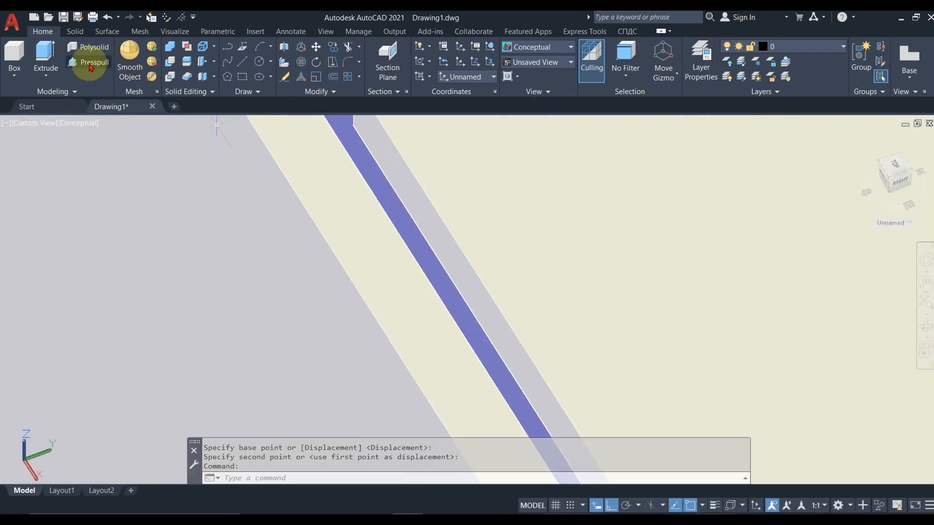
{"action": "left_click", "coordinate": [89, 64]}
{"action": "left_click", "coordinate": [399, 173]}
{"action": "left_click", "coordinate": [378, 193]}
{"action": "scroll", "coordinate": [374, 410], "scroll_direction": "down", "scroll_amount": 6}
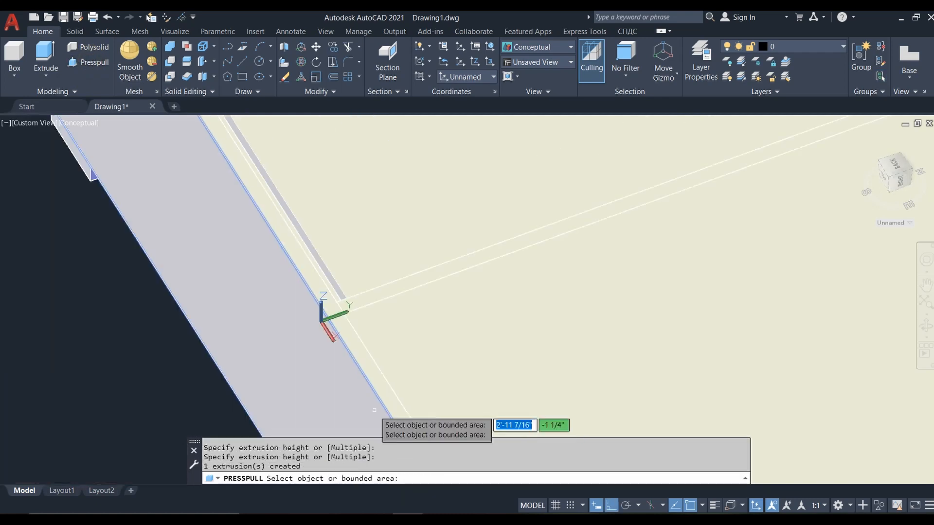
{"action": "scroll", "coordinate": [287, 238], "scroll_direction": "up", "scroll_amount": 5}
{"action": "left_click", "coordinate": [282, 244]}
{"action": "left_click", "coordinate": [266, 265]}
{"action": "scroll", "coordinate": [278, 309], "scroll_direction": "down", "scroll_amount": 5}
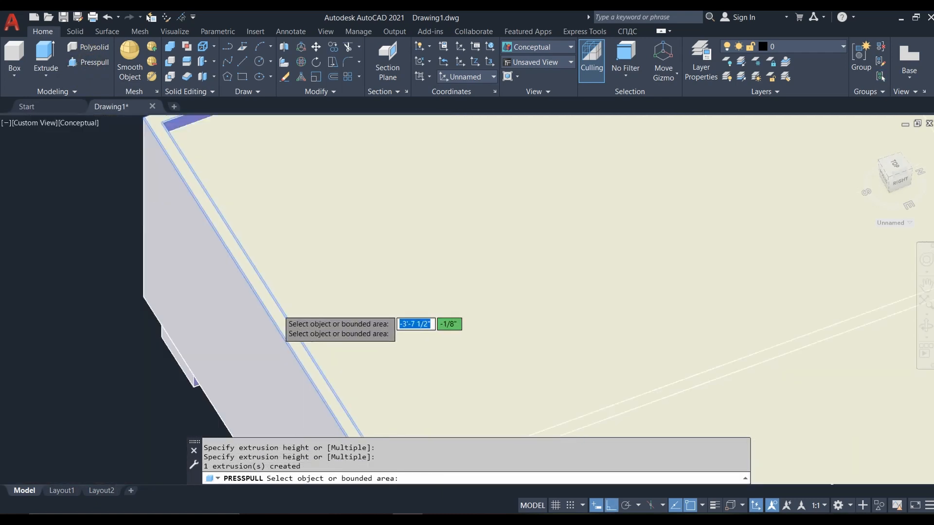
{"action": "key", "text": "Return"}
- Examine the fit of the cover panels in the bed frame from both sides
{"action": "scroll", "coordinate": [223, 278], "scroll_direction": "down", "scroll_amount": 8}
{"action": "middle_click_drag", "start_coordinate": [235, 349], "coordinate": [438, 304], "text": "shift"}
{"action": "scroll", "coordinate": [288, 260], "scroll_direction": "up", "scroll_amount": 7}
{"action": "scroll", "coordinate": [337, 290], "scroll_direction": "down", "scroll_amount": 8}
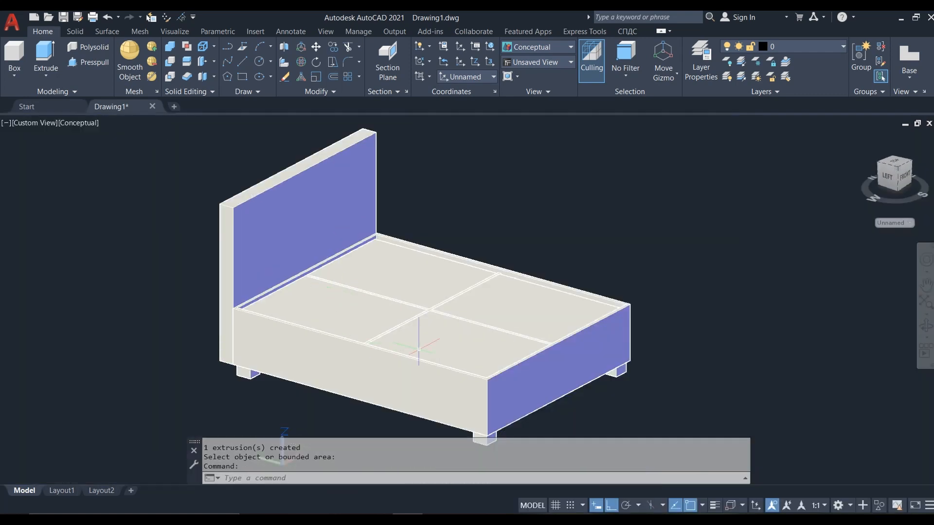
{"action": "middle_click_drag", "start_coordinate": [419, 340], "coordinate": [292, 360], "text": "shift"}
{"action": "left_click", "coordinate": [316, 321]}
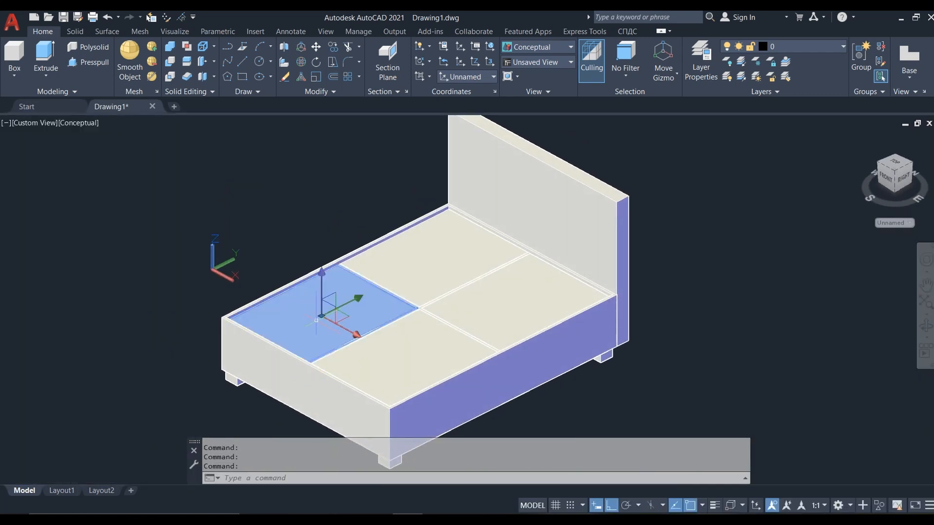
{"action": "key", "text": "Escape"}
{"action": "middle_click_drag", "start_coordinate": [408, 246], "coordinate": [396, 334]}
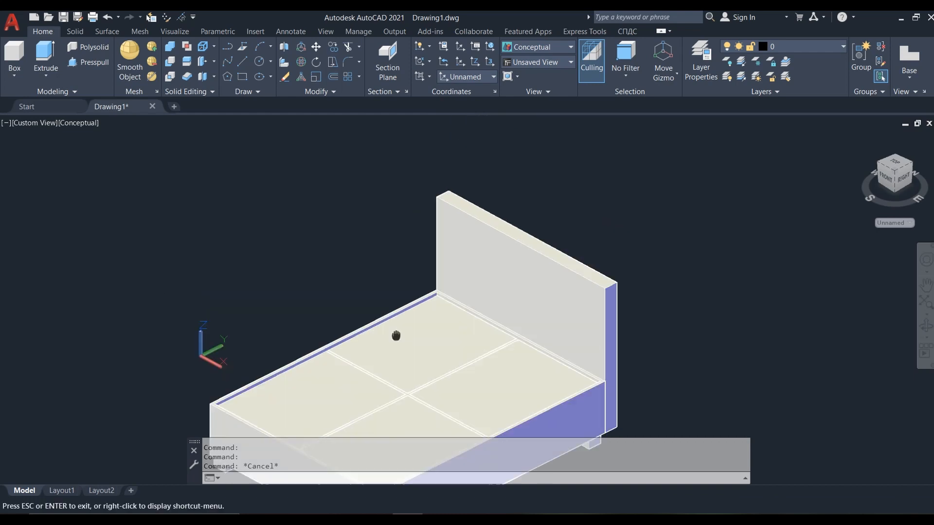
- Switch to the Front view and draw a rectangle over the headboard, from its top corner down to the bed frame's top edge
{"action": "left_click", "coordinate": [29, 127]}
{"action": "left_click", "coordinate": [48, 199]}
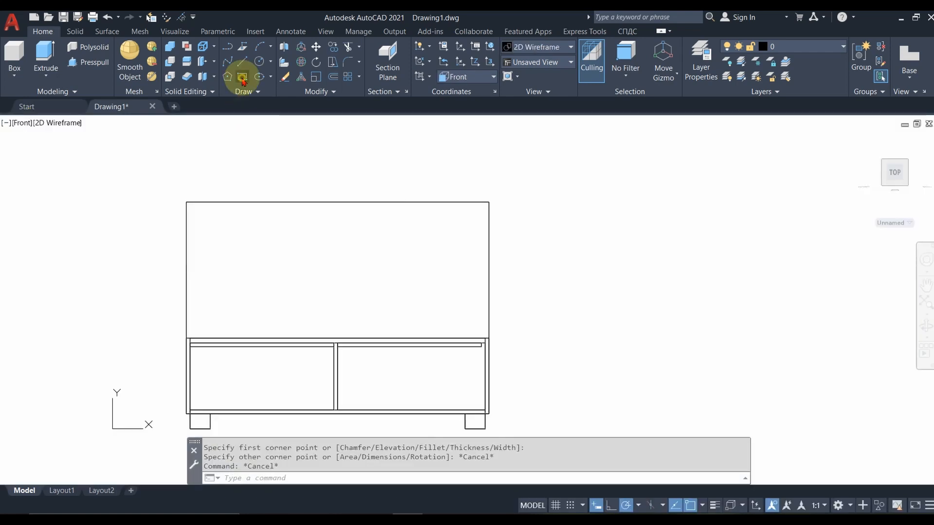
{"action": "left_click", "coordinate": [241, 77]}
{"action": "left_click", "coordinate": [186, 202]}
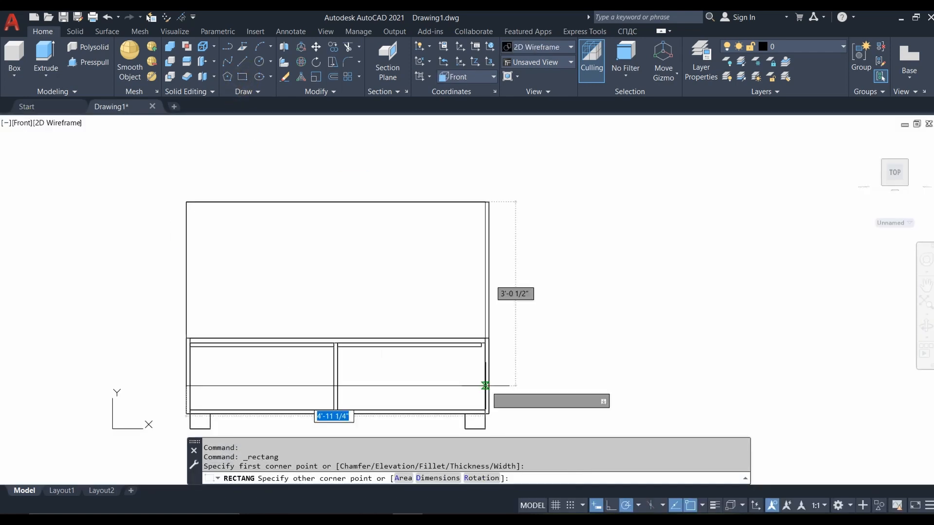
{"action": "left_click", "coordinate": [488, 338]}
- Move the headboard rectangle horizontally with Ortho on, to clear space beside the bed
{"action": "left_click", "coordinate": [488, 289]}
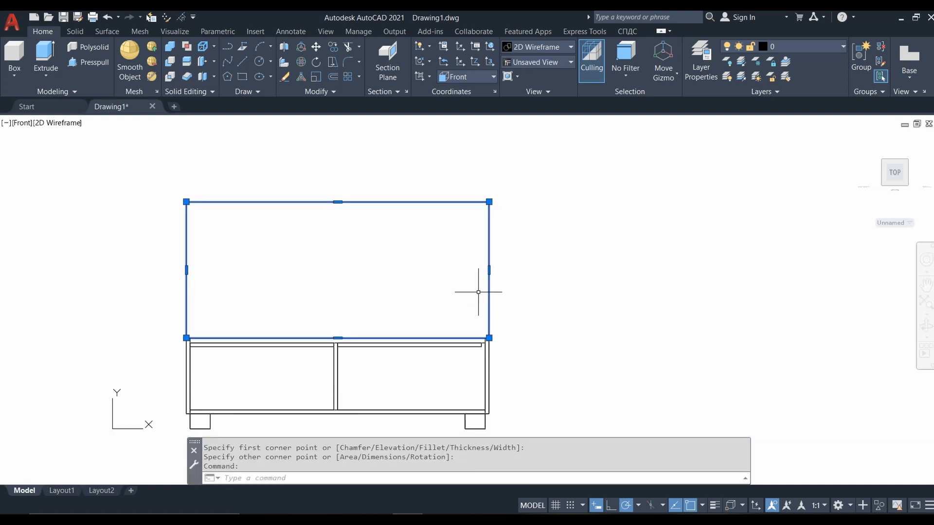
{"action": "type", "text": "m"}
{"action": "key", "text": "Return"}
{"action": "left_click", "coordinate": [287, 156]}
{"action": "left_click", "coordinate": [621, 506]}
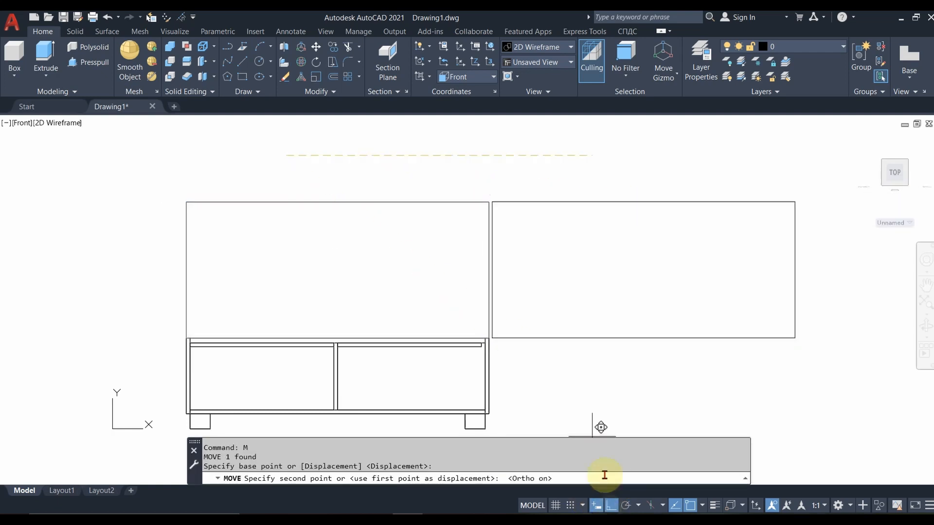
{"action": "left_click", "coordinate": [642, 216]}
- Offset the top edge of the moved headboard outline 6" downward
{"action": "middle_click_drag", "start_coordinate": [543, 314], "coordinate": [326, 299]}
{"action": "scroll", "coordinate": [404, 192], "scroll_direction": "up", "scroll_amount": 4}
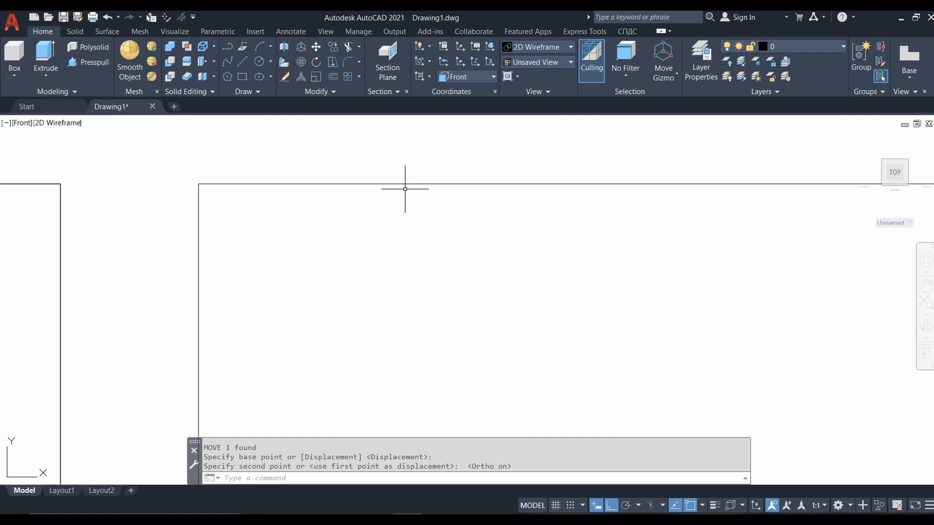
{"action": "scroll", "coordinate": [404, 190], "scroll_direction": "down", "scroll_amount": 4}
{"action": "left_click", "coordinate": [407, 187]}
{"action": "type", "text": "o"}
{"action": "key", "text": "Return"}
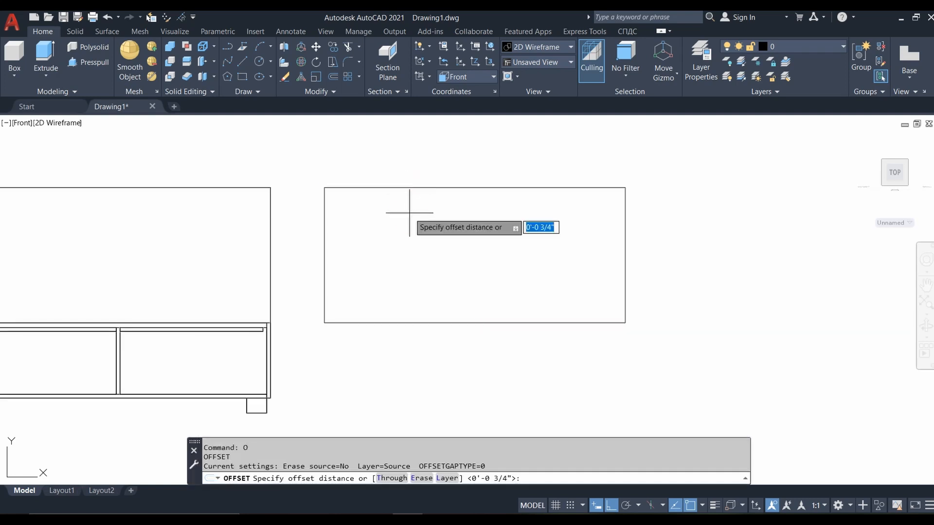
{"action": "type", "text": "6"}
{"action": "key", "text": "Return"}
{"action": "left_click", "coordinate": [425, 188]}
{"action": "left_click", "coordinate": [436, 216]}
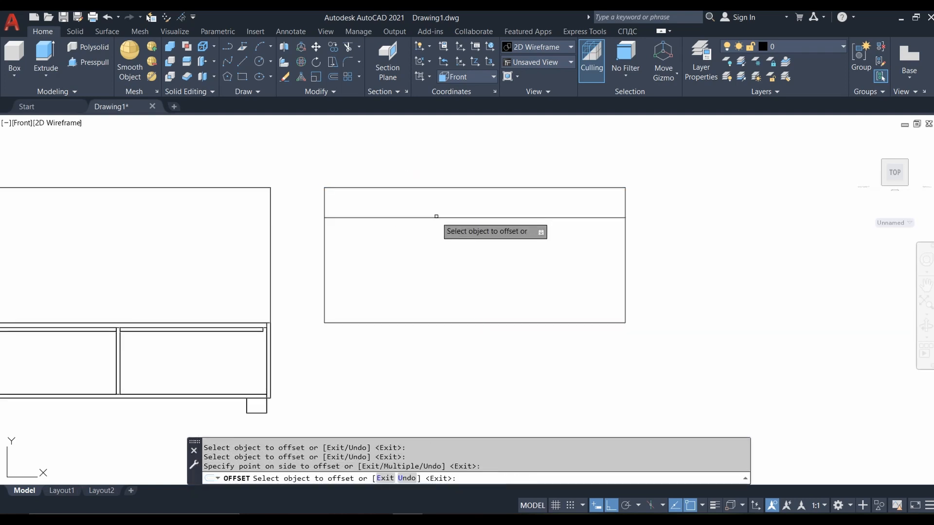
{"action": "key", "text": "Return"}
{"action": "key", "text": "Return"}
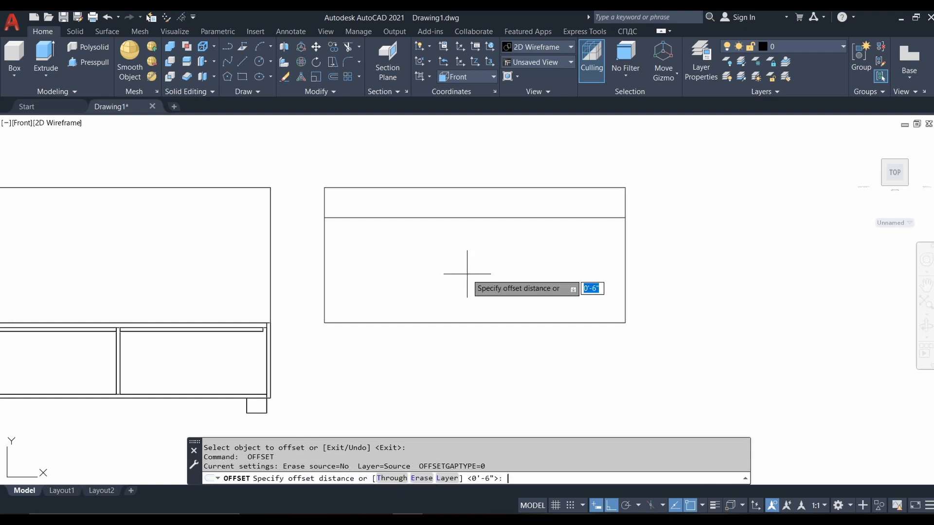
{"action": "type", "text": "4"}
{"action": "key", "text": "Return"}
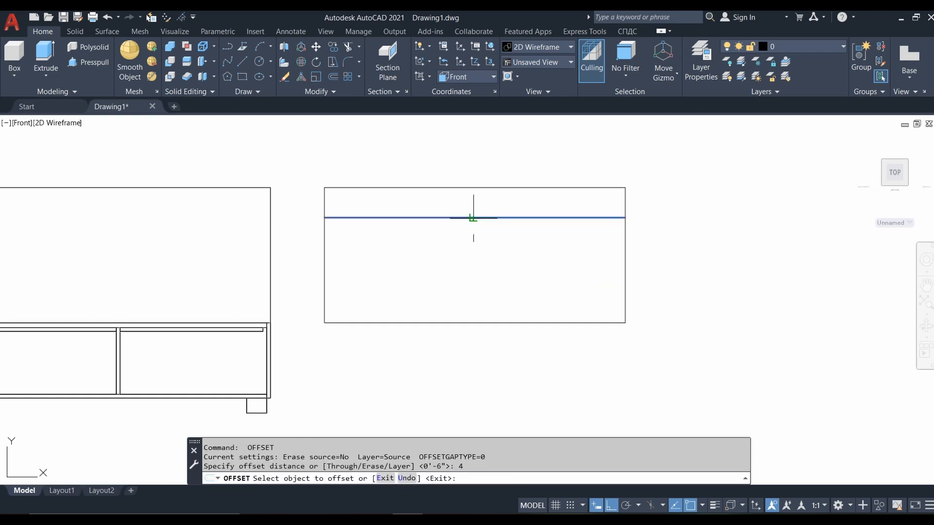
{"action": "left_click", "coordinate": [474, 218]}
{"action": "key", "text": "Escape"}
- Offset the inner horizontal line of the headboard outline another 6" downward
{"action": "type", "text": "o"}
{"action": "key", "text": "Return"}
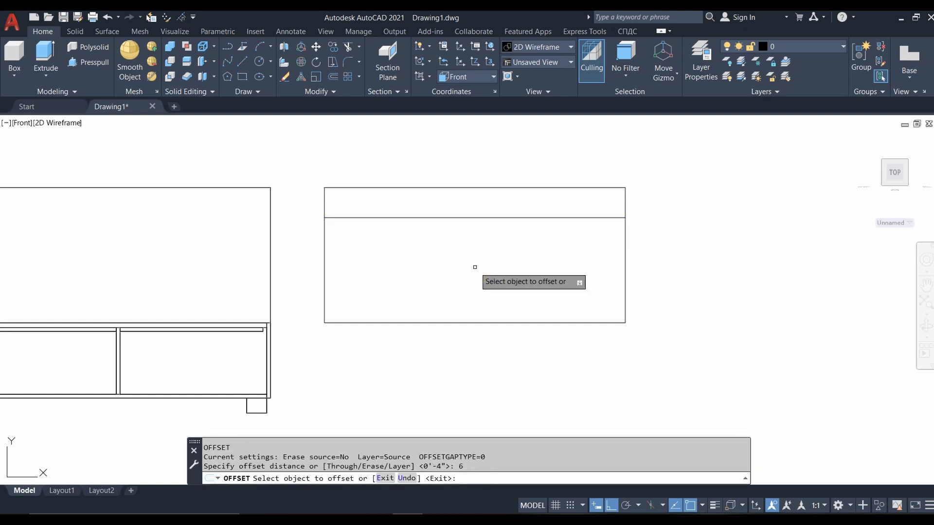
{"action": "left_click", "coordinate": [471, 217]}
{"action": "left_click", "coordinate": [480, 271]}
{"action": "key", "text": "Return"}
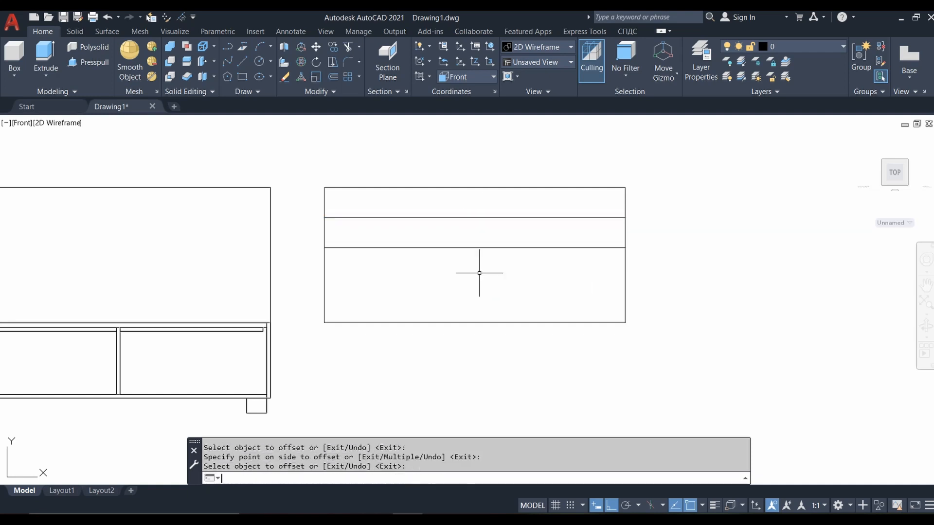
- Offset both vertical side edges of the moved headboard outline 6" inward
{"action": "key", "text": "Return"}
{"action": "key", "text": "Return"}
{"action": "left_click", "coordinate": [324, 232]}
{"action": "left_click", "coordinate": [370, 238]}
{"action": "left_click", "coordinate": [625, 232]}
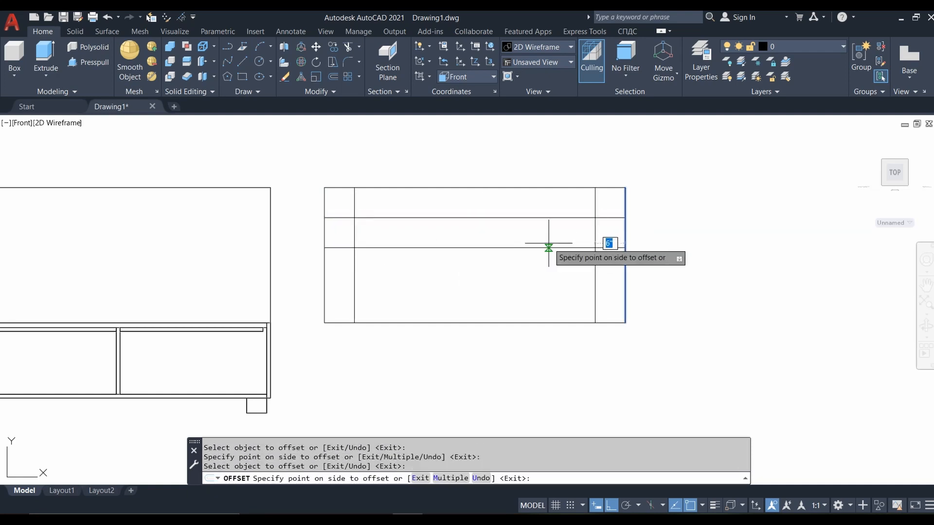
{"action": "left_click", "coordinate": [549, 243]}
- Fillet the four corners of the inner offset lines with zero radius to form a slot rectangle
{"action": "type", "text": "f"}
{"action": "key", "text": "Return"}
{"action": "left_click", "coordinate": [365, 217]}
{"action": "left_click", "coordinate": [355, 227]}
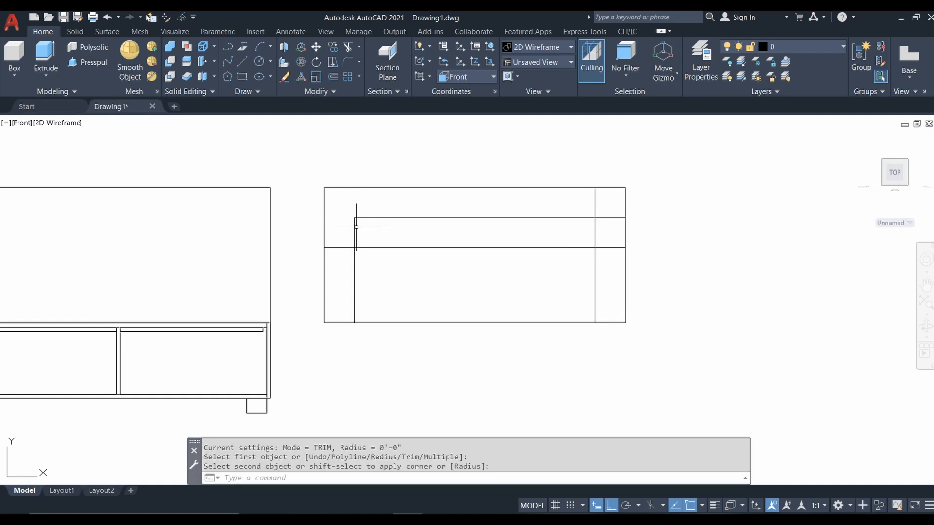
{"action": "key", "text": "Return"}
{"action": "left_click", "coordinate": [352, 243]}
{"action": "left_click", "coordinate": [577, 246]}
{"action": "key", "text": "Return"}
{"action": "left_click", "coordinate": [588, 217]}
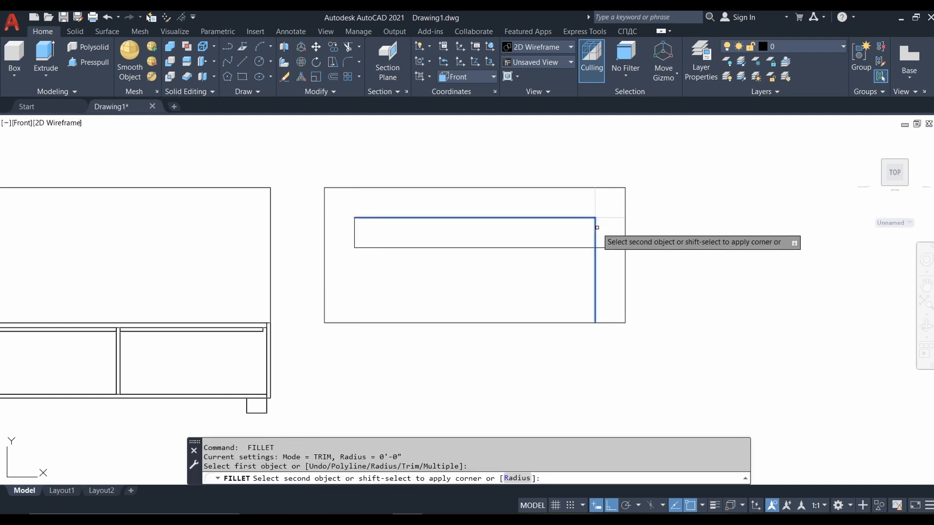
{"action": "left_click", "coordinate": [593, 240]}
{"action": "key", "text": "Return"}
{"action": "left_click", "coordinate": [594, 238]}
{"action": "left_click", "coordinate": [578, 247]}
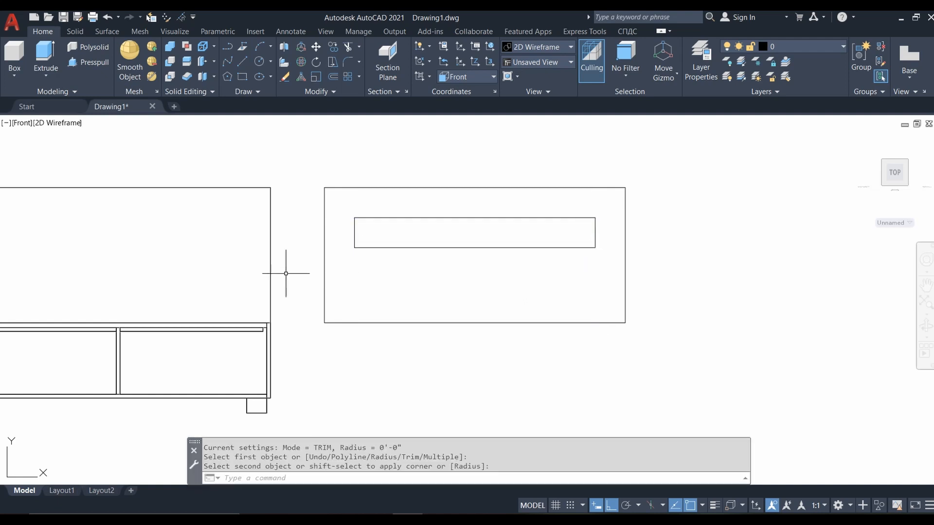
- Move the slot rectangle from the copied outline back onto the bed's headboard
{"action": "middle_click_drag", "start_coordinate": [140, 293], "coordinate": [465, 294]}
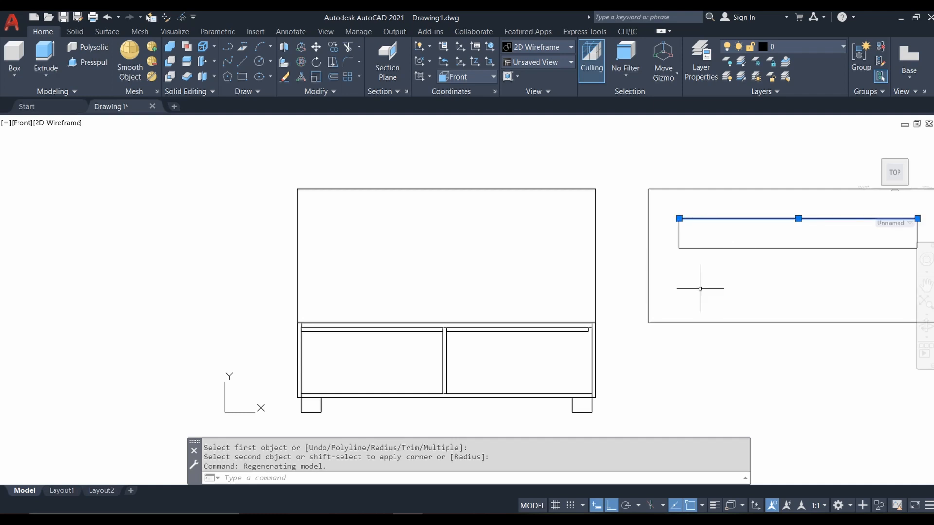
{"action": "scroll", "coordinate": [653, 310], "scroll_direction": "down", "scroll_amount": 2}
{"action": "left_click", "coordinate": [820, 245]}
{"action": "left_click", "coordinate": [657, 279]}
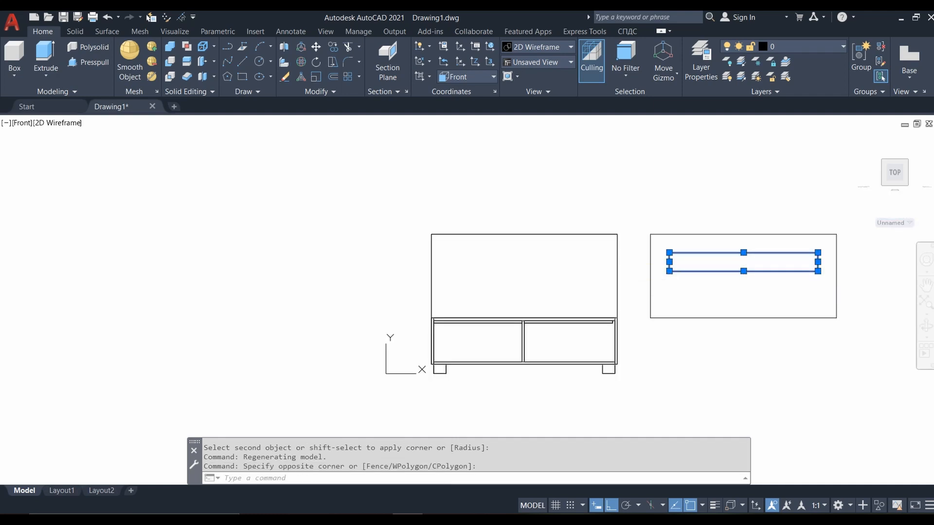
{"action": "type", "text": "m"}
{"action": "key", "text": "Return"}
{"action": "left_click", "coordinate": [669, 252]}
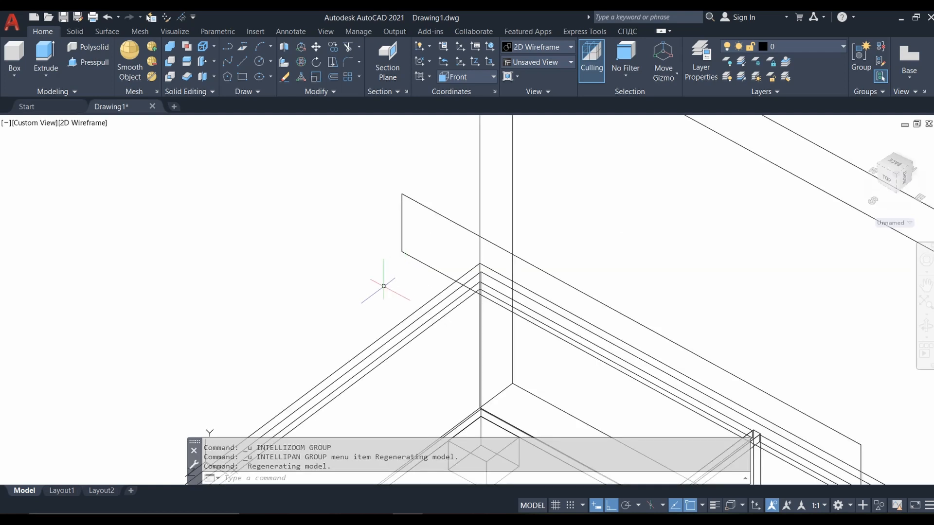
- Extrude the slot rectangle about 5'-5" through the headboard and show the model in the Conceptual visual style
{"action": "scroll", "coordinate": [384, 286], "scroll_direction": "down", "scroll_amount": 5}
{"action": "scroll", "coordinate": [115, 182], "scroll_direction": "up", "scroll_amount": 4}
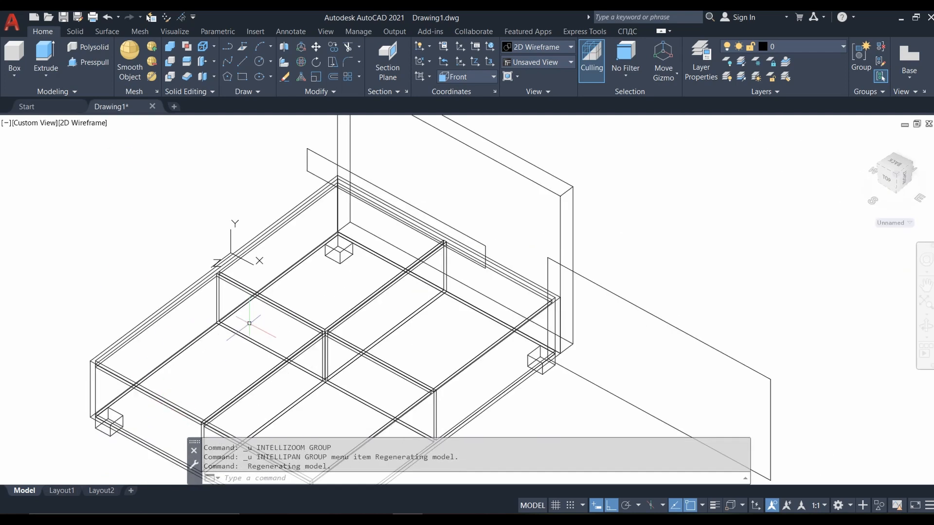
{"action": "left_click", "coordinate": [45, 53]}
{"action": "left_click", "coordinate": [353, 271]}
{"action": "key", "text": "Return"}
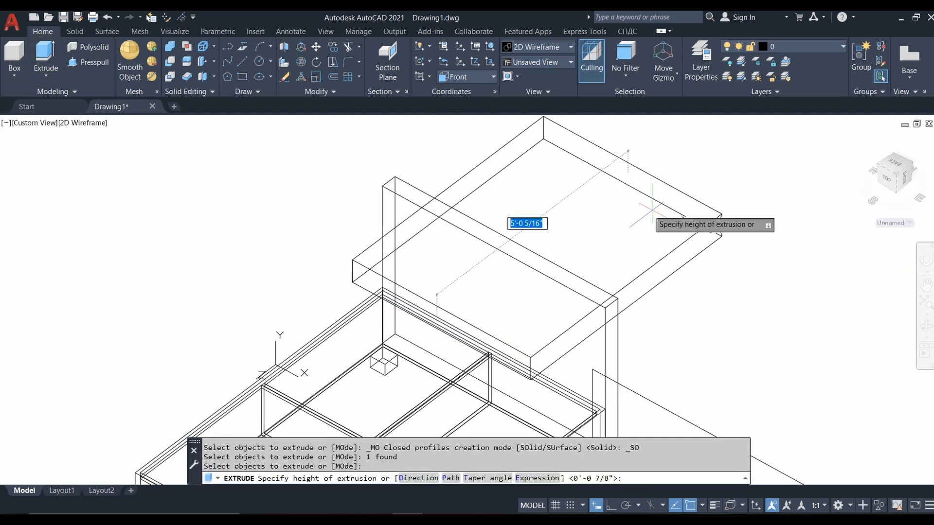
{"action": "left_click", "coordinate": [98, 128]}
{"action": "left_click", "coordinate": [124, 161]}
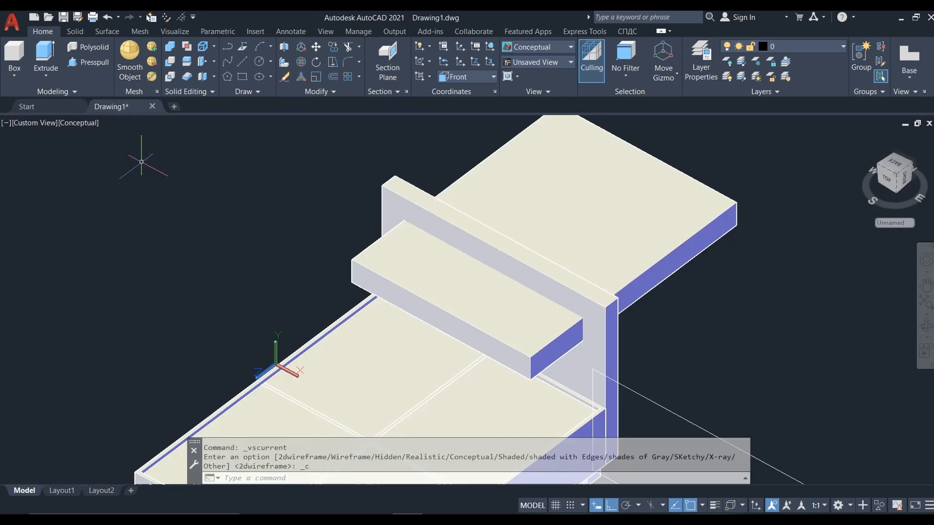
- Subtract the extruded slot block from the headboard solid
{"action": "left_click", "coordinate": [170, 67]}
{"action": "left_click", "coordinate": [428, 215]}
{"action": "key", "text": "Return"}
{"action": "left_click", "coordinate": [448, 267]}
- Erase the leftover headboard outline lines beside the bed
{"action": "scroll", "coordinate": [282, 221], "scroll_direction": "down", "scroll_amount": 3}
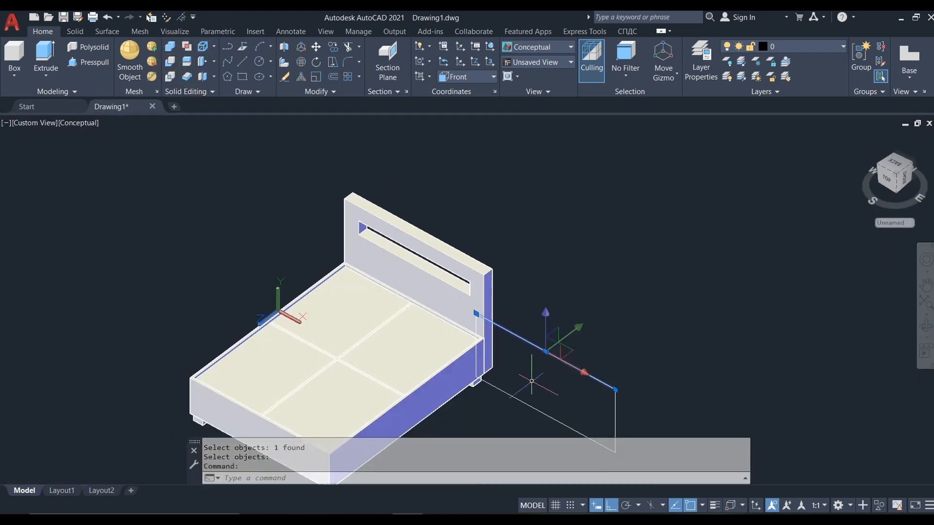
{"action": "middle_click_drag", "start_coordinate": [531, 381], "coordinate": [501, 292]}
{"action": "scroll", "coordinate": [545, 367], "scroll_direction": "up", "scroll_amount": 3}
{"action": "left_click", "coordinate": [672, 316]}
{"action": "left_click", "coordinate": [646, 342]}
{"action": "scroll", "coordinate": [646, 341], "scroll_direction": "down", "scroll_amount": 4}
{"action": "scroll", "coordinate": [501, 255], "scroll_direction": "up", "scroll_amount": 3}
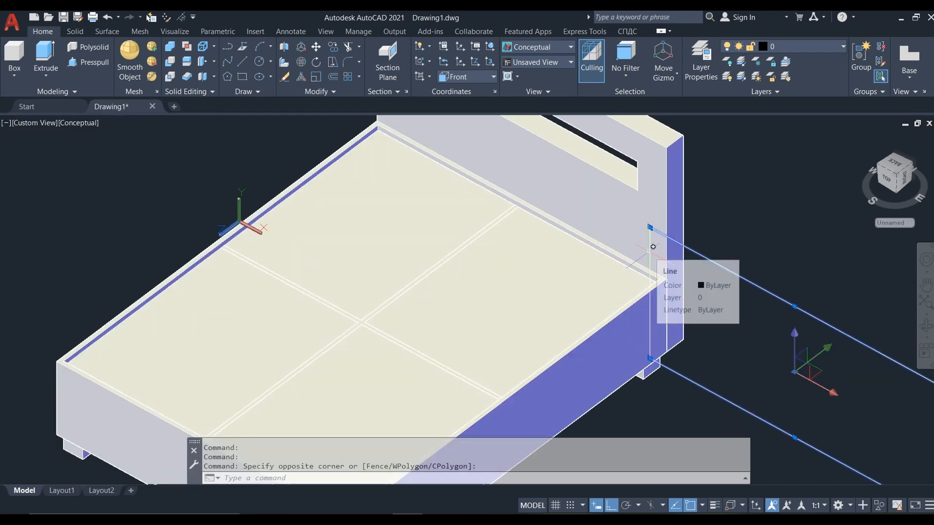
{"action": "left_click", "coordinate": [680, 454]}
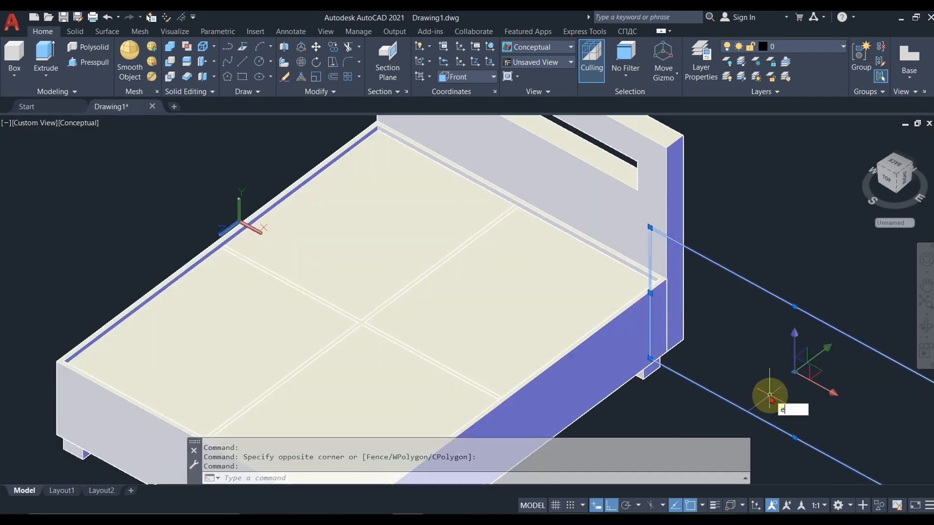
{"action": "key", "text": "Return"}
- Inspect the slot opening in the headboard from the opposite side of the bed
{"action": "scroll", "coordinate": [456, 368], "scroll_direction": "down", "scroll_amount": 4}
{"action": "scroll", "coordinate": [454, 241], "scroll_direction": "up", "scroll_amount": 5}
{"action": "mouse_move", "coordinate": [413, 388]}
{"action": "middle_mouse_down", "text": "shift"}
{"action": "mouse_move", "coordinate": [436, 346]}
{"action": "mouse_move", "coordinate": [525, 369]}
{"action": "middle_mouse_up", "text": "shift"}
{"action": "middle_click_drag", "start_coordinate": [329, 215], "coordinate": [302, 392]}
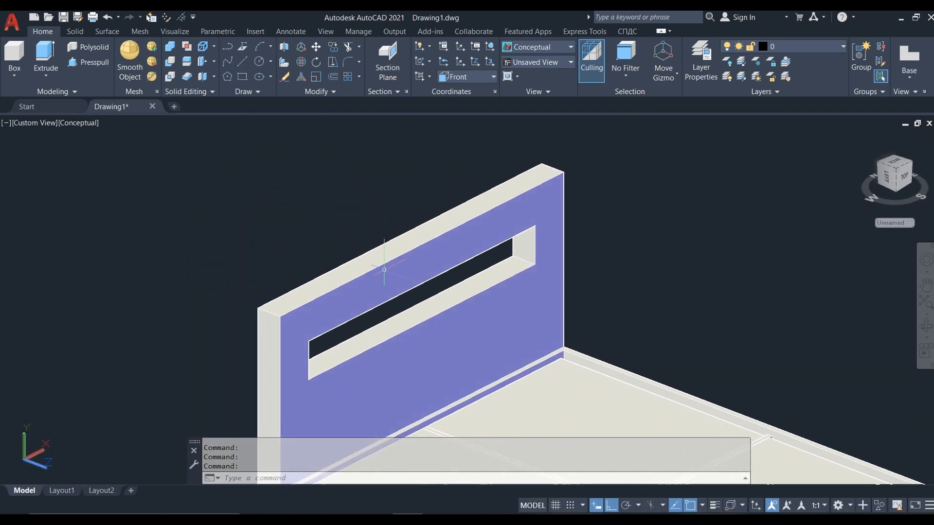
{"action": "scroll", "coordinate": [383, 269], "scroll_direction": "down", "scroll_amount": 2}
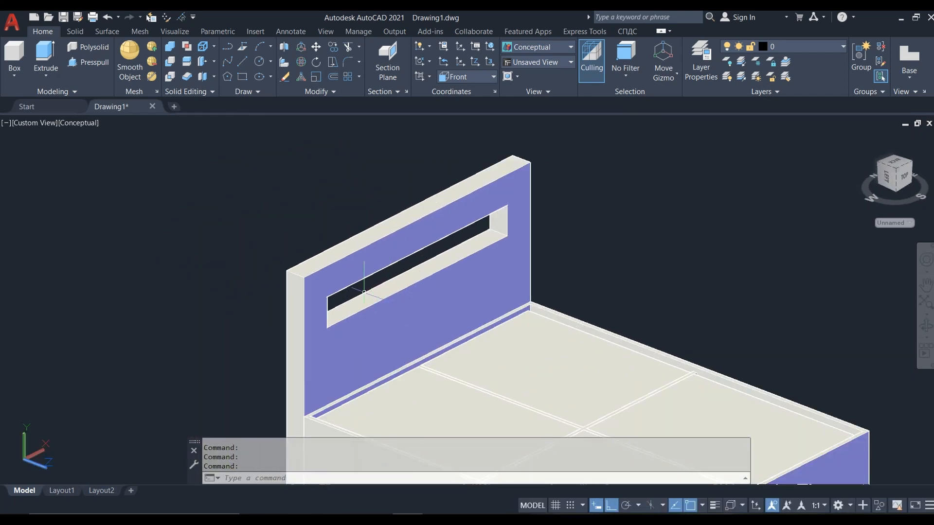
{"action": "scroll", "coordinate": [364, 292], "scroll_direction": "up", "scroll_amount": 2}
{"action": "scroll", "coordinate": [60, 190], "scroll_direction": "down", "scroll_amount": 4}
- In the Top view with 2D Wireframe, draw a mattress rectangle between opposite inner corners of the bed frame
{"action": "left_click", "coordinate": [35, 122]}
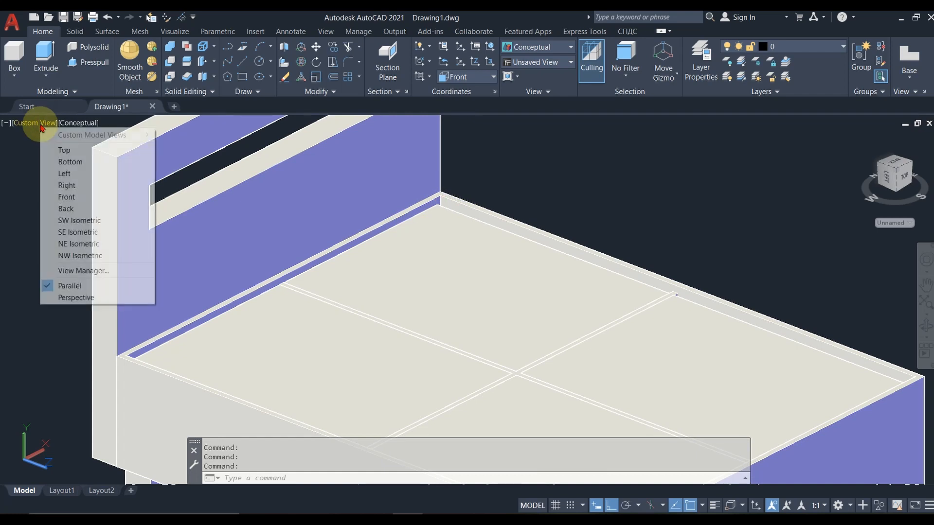
{"action": "left_click", "coordinate": [59, 150]}
{"action": "left_click", "coordinate": [53, 123]}
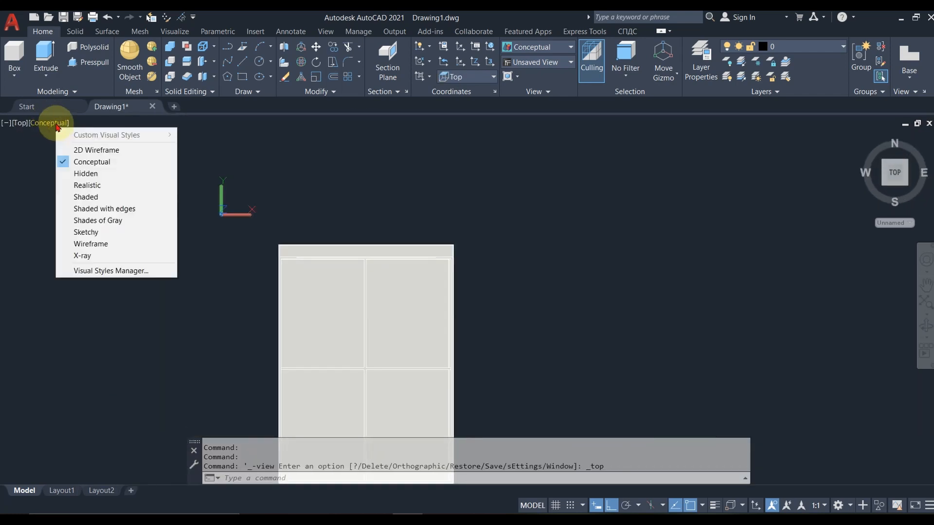
{"action": "left_click", "coordinate": [97, 152]}
{"action": "scroll", "coordinate": [375, 319], "scroll_direction": "up", "scroll_amount": 2}
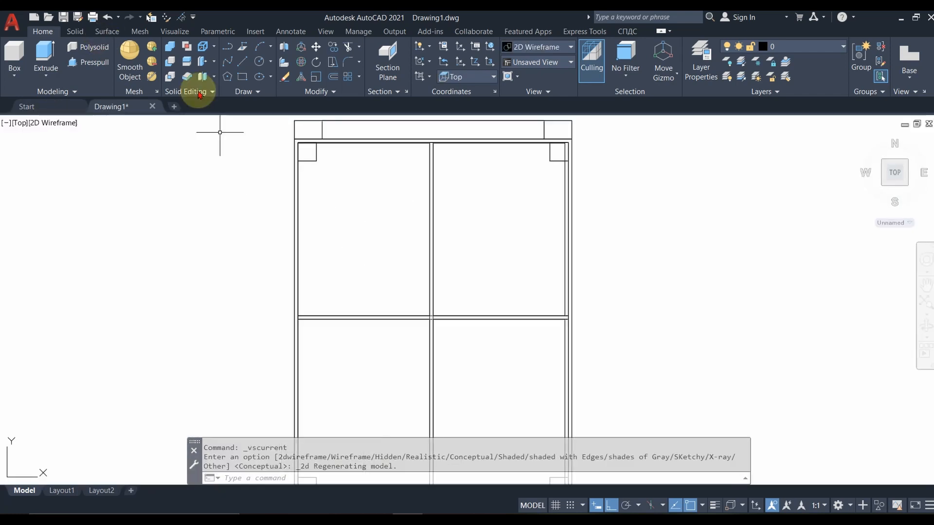
{"action": "left_click", "coordinate": [242, 78]}
{"action": "left_click", "coordinate": [297, 142]}
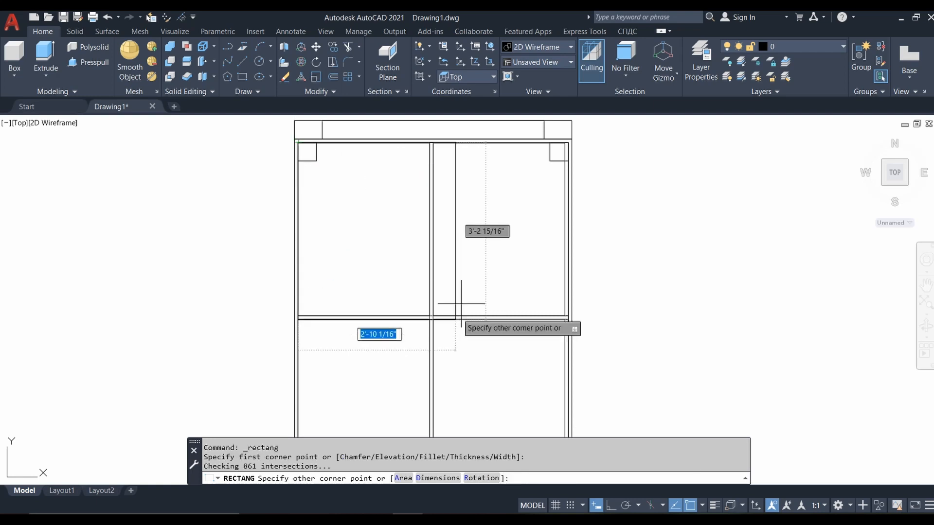
{"action": "scroll", "coordinate": [452, 314], "scroll_direction": "up", "scroll_amount": 8}
{"action": "left_click", "coordinate": [662, 314]}
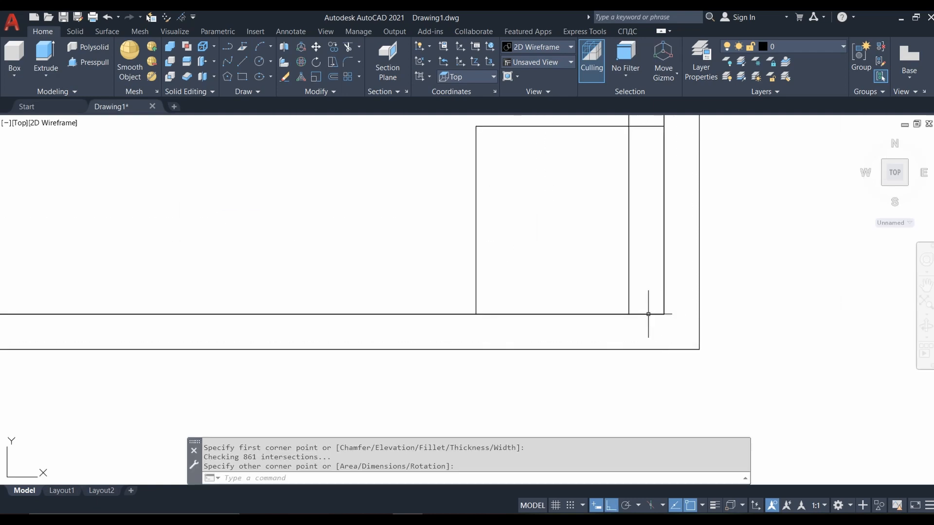
- Move the mattress rectangle vertically up from the leg base to the top corner of the cover panels
{"action": "scroll", "coordinate": [614, 386], "scroll_direction": "down", "scroll_amount": 6}
{"action": "middle_click_drag", "start_coordinate": [681, 413], "coordinate": [639, 299], "text": "shift"}
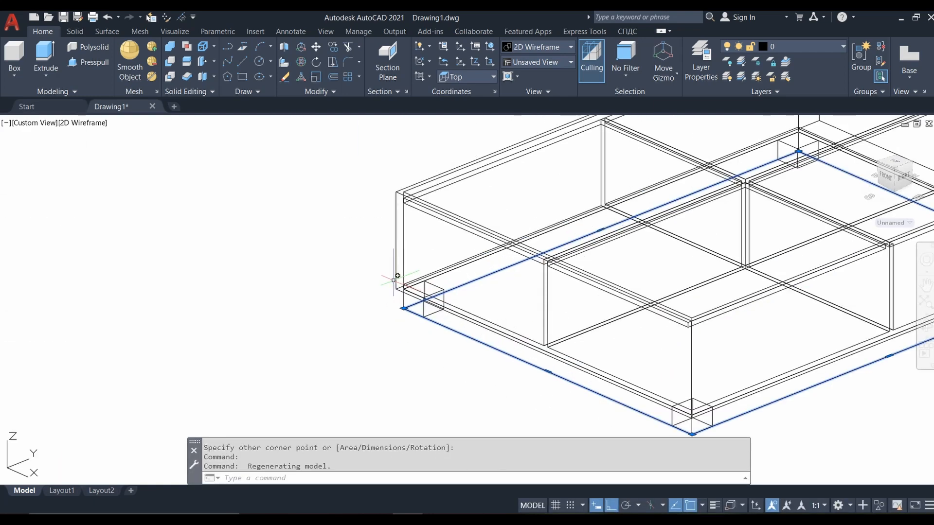
{"action": "key", "text": "Return"}
{"action": "left_click", "coordinate": [403, 308]}
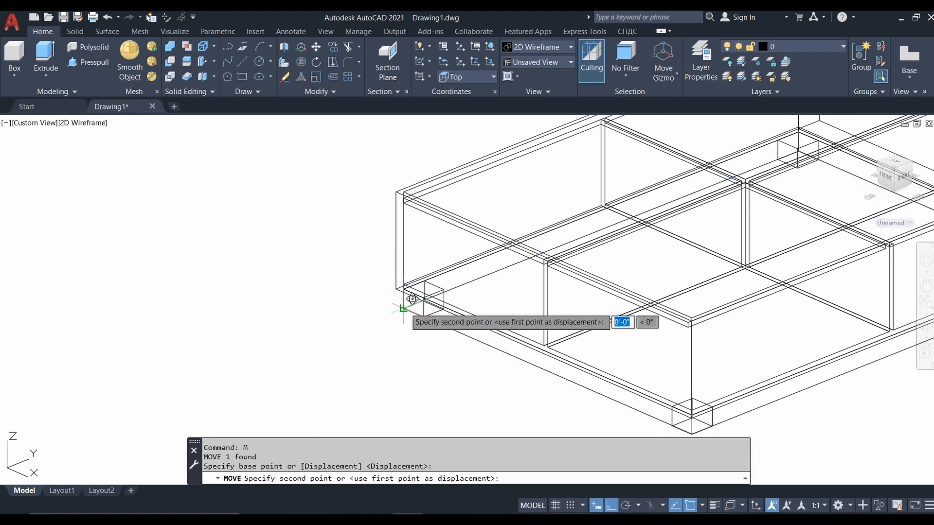
{"action": "scroll", "coordinate": [414, 185], "scroll_direction": "up", "scroll_amount": 5}
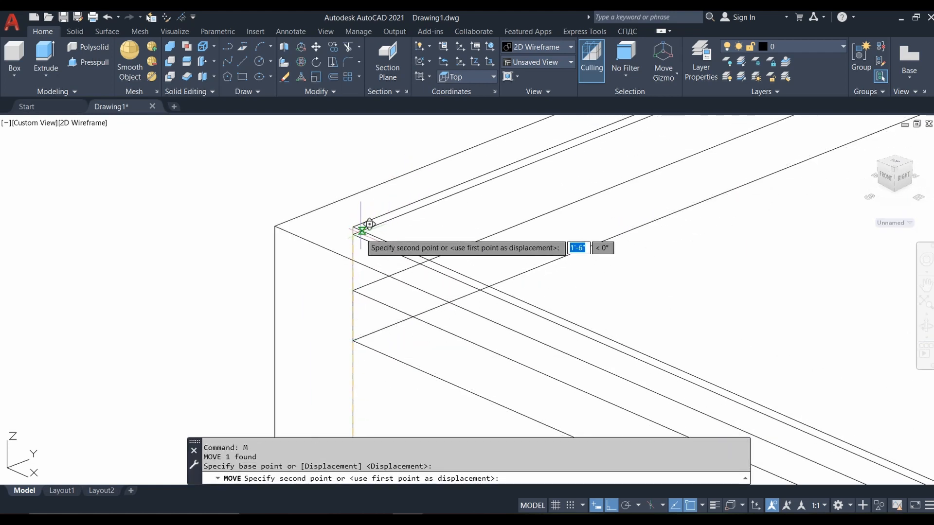
{"action": "left_click", "coordinate": [354, 291]}
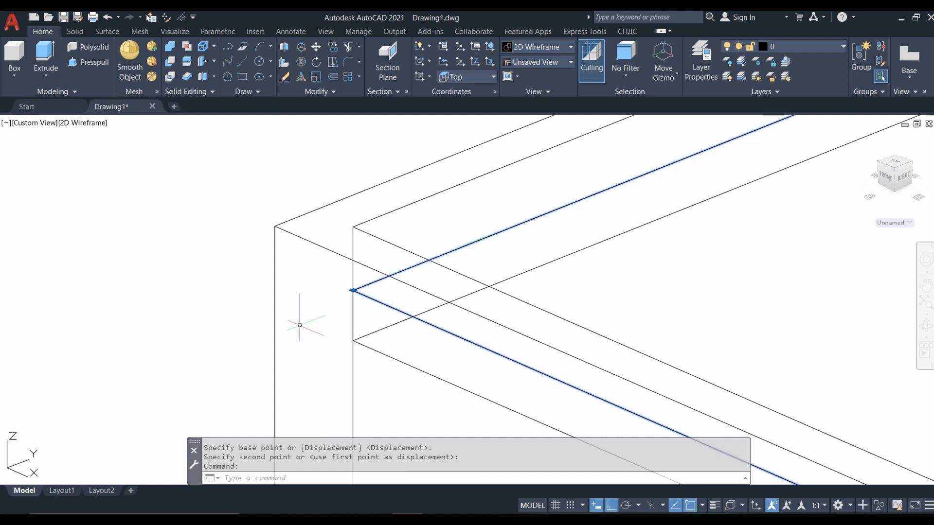
- Try to select the mattress rectangle in the Conceptual style, and return to 2D Wireframe
{"action": "scroll", "coordinate": [307, 323], "scroll_direction": "down", "scroll_amount": 5}
{"action": "left_click", "coordinate": [84, 123]}
{"action": "left_click", "coordinate": [112, 161]}
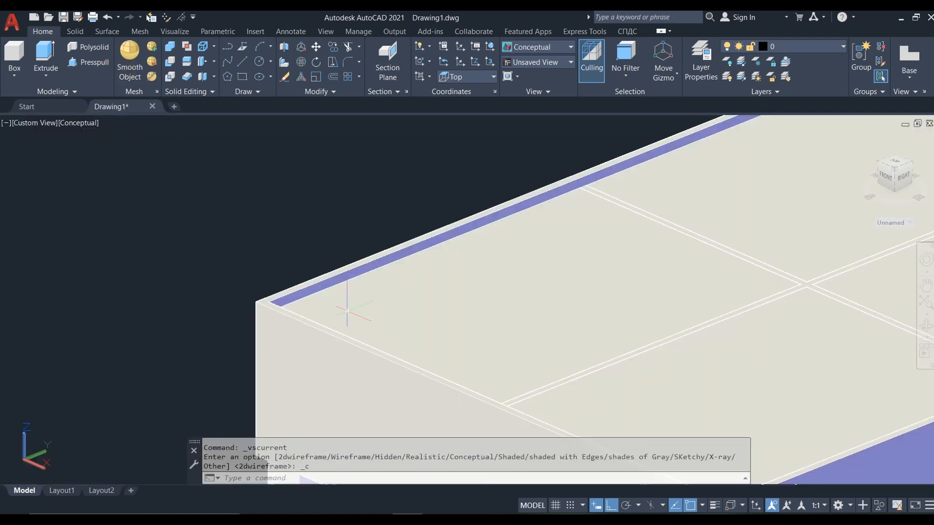
{"action": "left_click", "coordinate": [334, 286]}
{"action": "key", "text": "Escape"}
{"action": "key", "text": "Escape"}
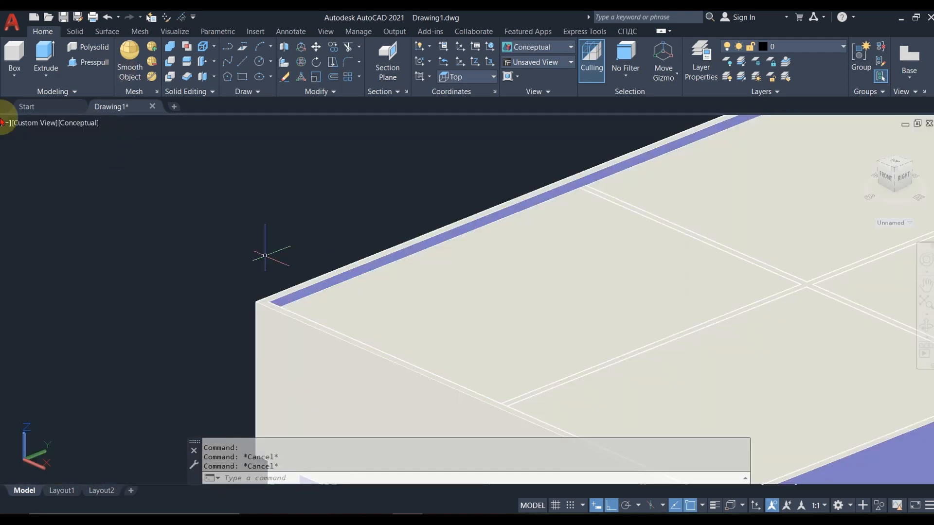
{"action": "left_click", "coordinate": [85, 122]}
{"action": "left_click", "coordinate": [112, 150]}
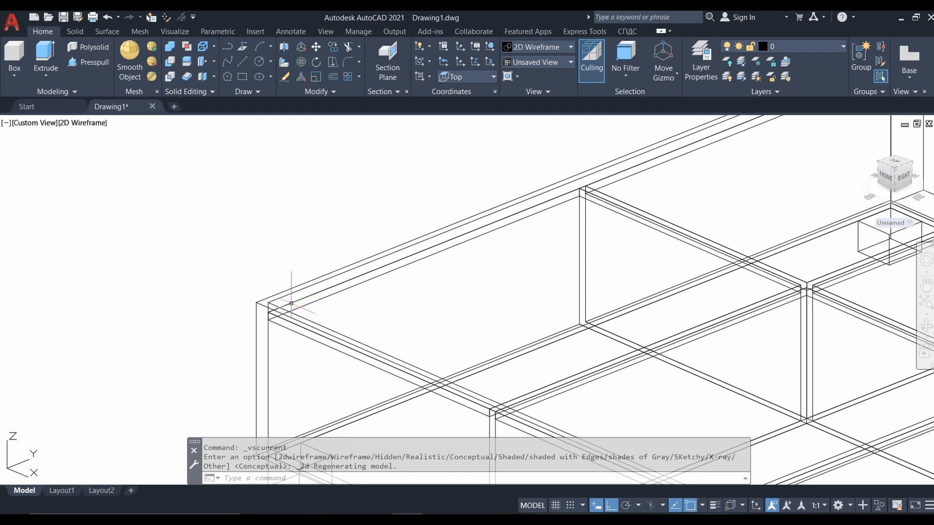
- Extrude the mattress rectangle 5" upward and display the bed in the Conceptual visual style
{"action": "left_click", "coordinate": [43, 53]}
{"action": "type", "text": "5"}
{"action": "key", "text": "Return"}
{"action": "scroll", "coordinate": [145, 195], "scroll_direction": "down", "scroll_amount": 5}
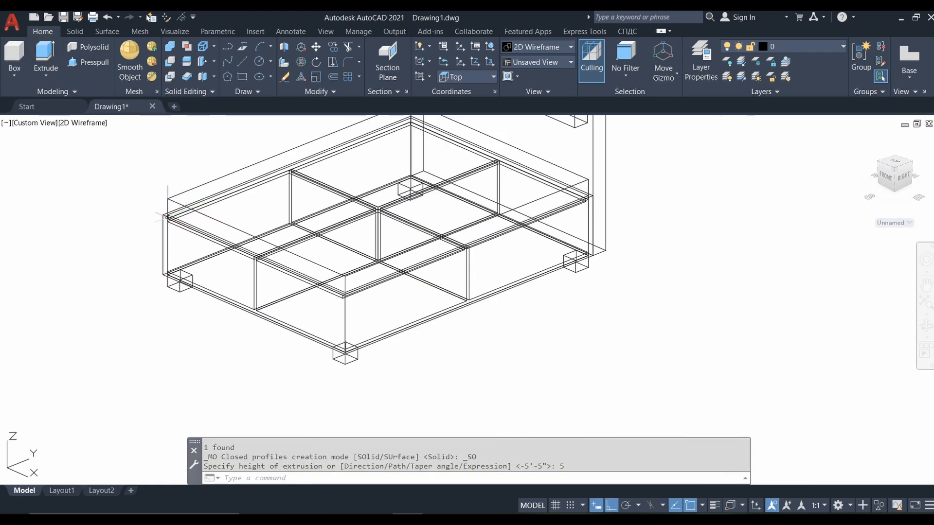
{"action": "scroll", "coordinate": [80, 221], "scroll_direction": "up", "scroll_amount": 1}
{"action": "left_click", "coordinate": [86, 123]}
{"action": "left_click", "coordinate": [129, 160]}
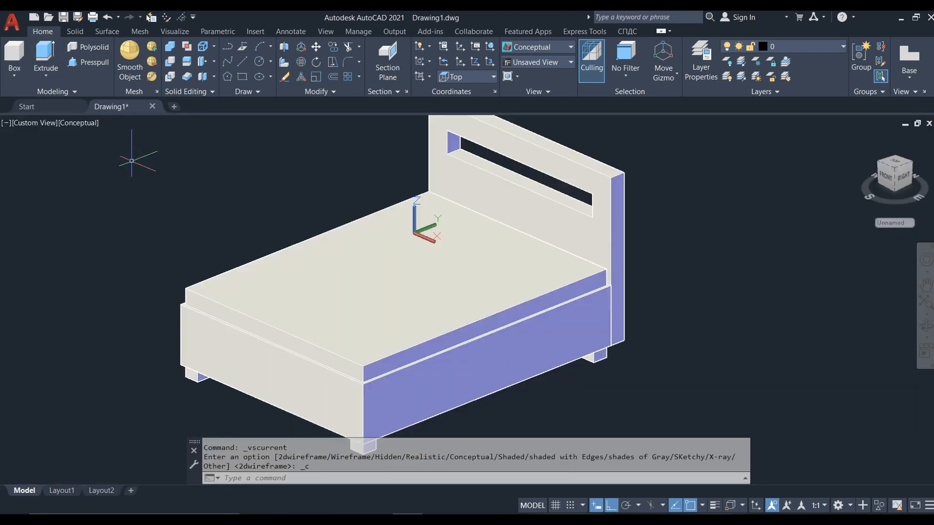
- Fillet the four top edges of the mattress with a 2" radius using the Chain option
{"action": "scroll", "coordinate": [209, 321], "scroll_direction": "up", "scroll_amount": 6}
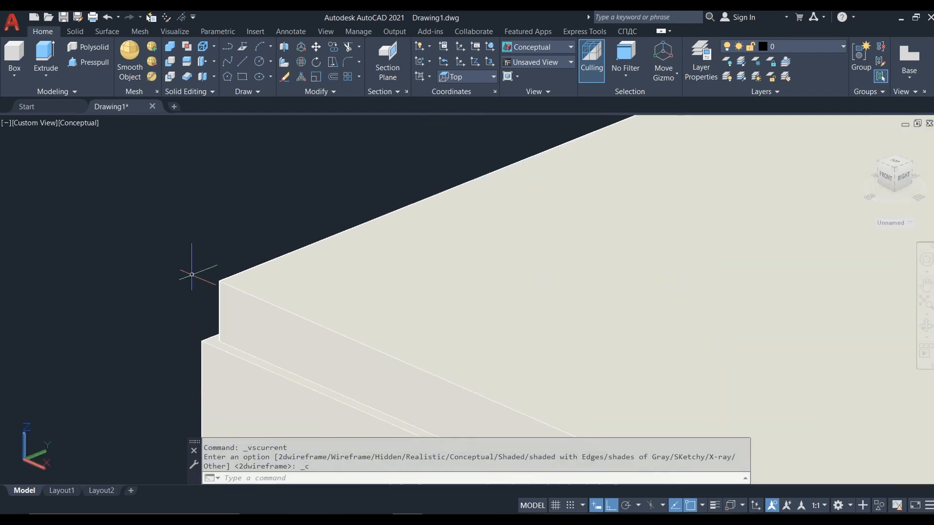
{"action": "type", "text": "f"}
{"action": "key", "text": "Return"}
{"action": "type", "text": "r"}
{"action": "key", "text": "Return"}
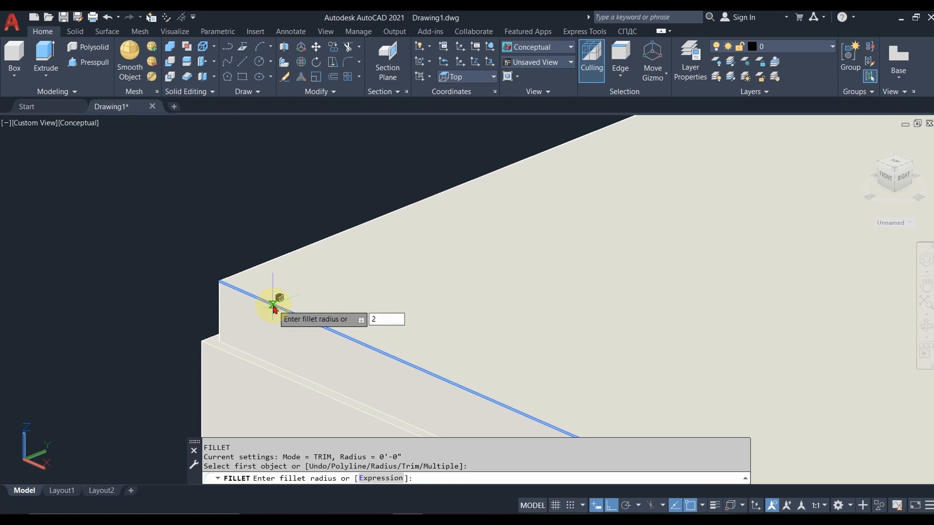
{"action": "key", "text": "Return"}
{"action": "left_click", "coordinate": [343, 478]}
{"action": "left_click", "coordinate": [207, 278]}
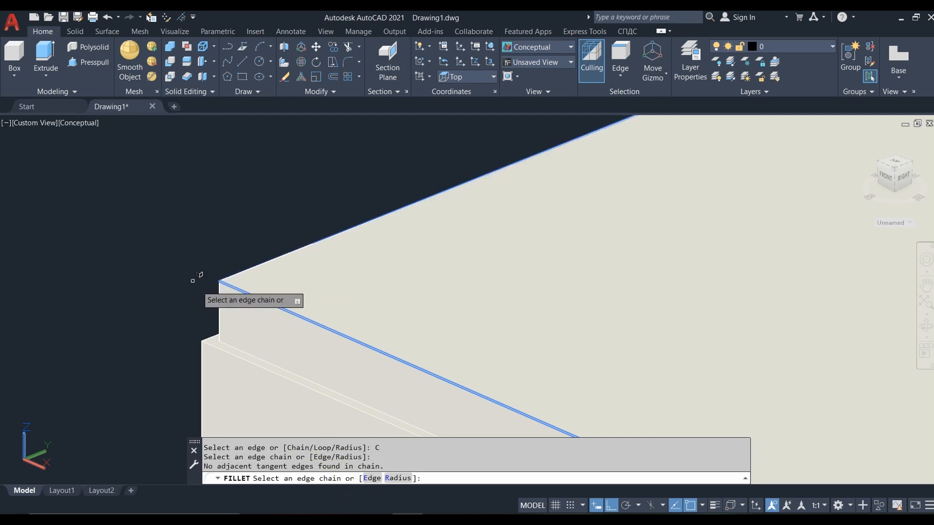
{"action": "scroll", "coordinate": [203, 278], "scroll_direction": "down", "scroll_amount": 5}
{"action": "left_click", "coordinate": [467, 231]}
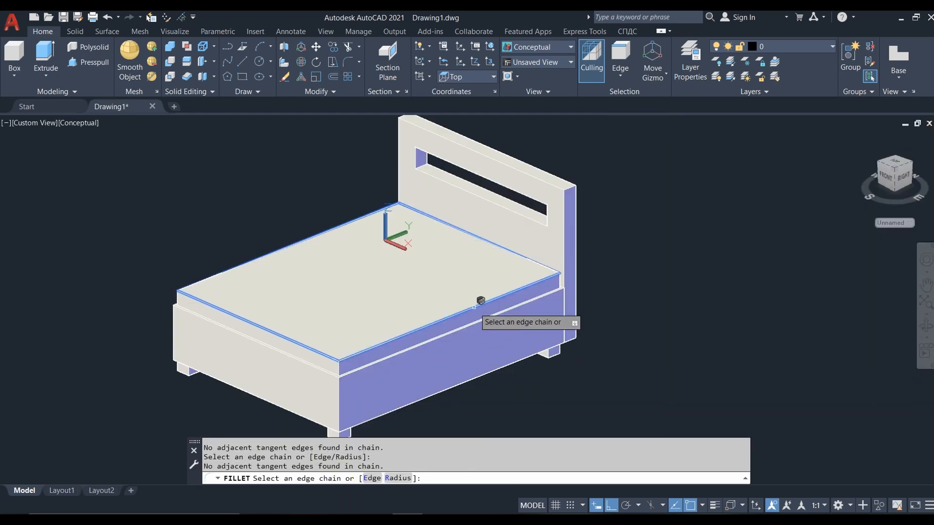
{"action": "left_click", "coordinate": [480, 301]}
{"action": "key", "text": "Return"}
{"action": "key", "text": "Return"}
- Create a new layer named mattress
{"action": "middle_click_drag", "start_coordinate": [122, 325], "coordinate": [344, 288], "text": "shift"}
{"action": "scroll", "coordinate": [343, 287], "scroll_direction": "up", "scroll_amount": 2}
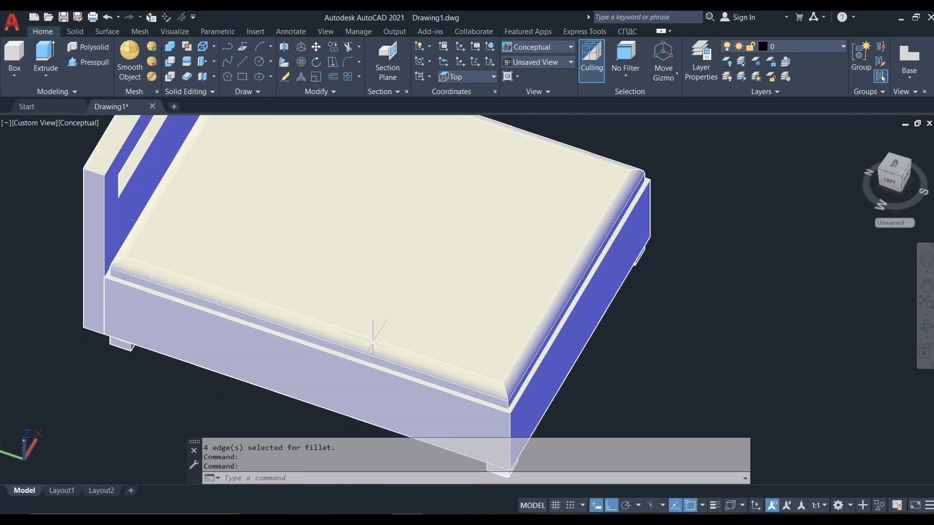
{"action": "left_click", "coordinate": [695, 74]}
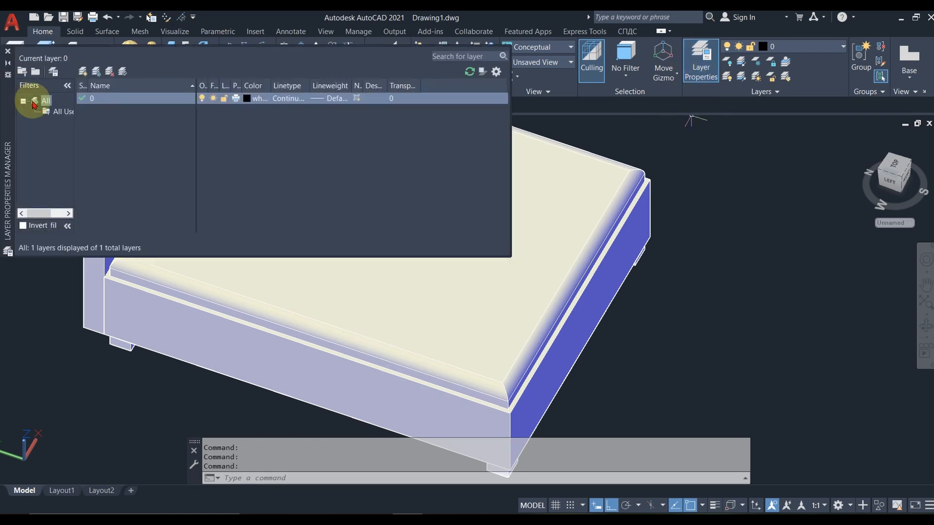
{"action": "left_click", "coordinate": [84, 74]}
{"action": "type", "text": "mattress"}
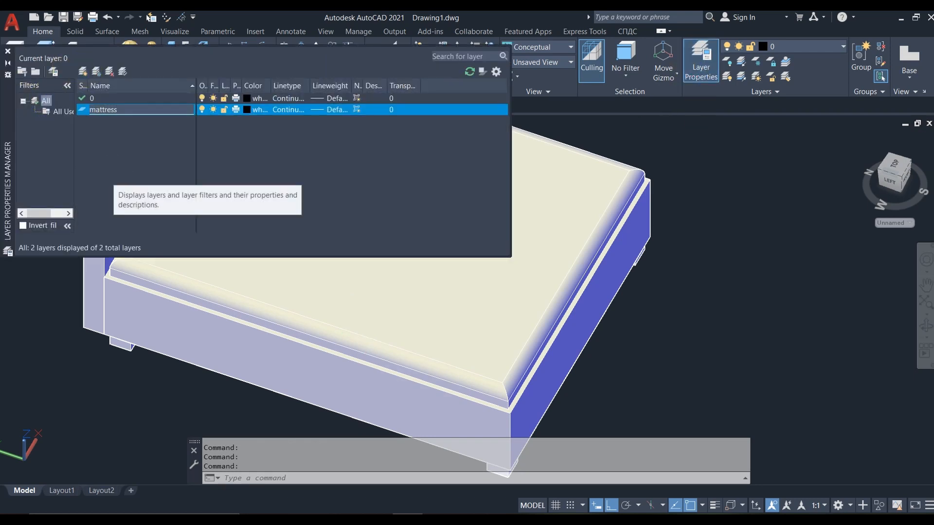
{"action": "left_click", "coordinate": [7, 50]}
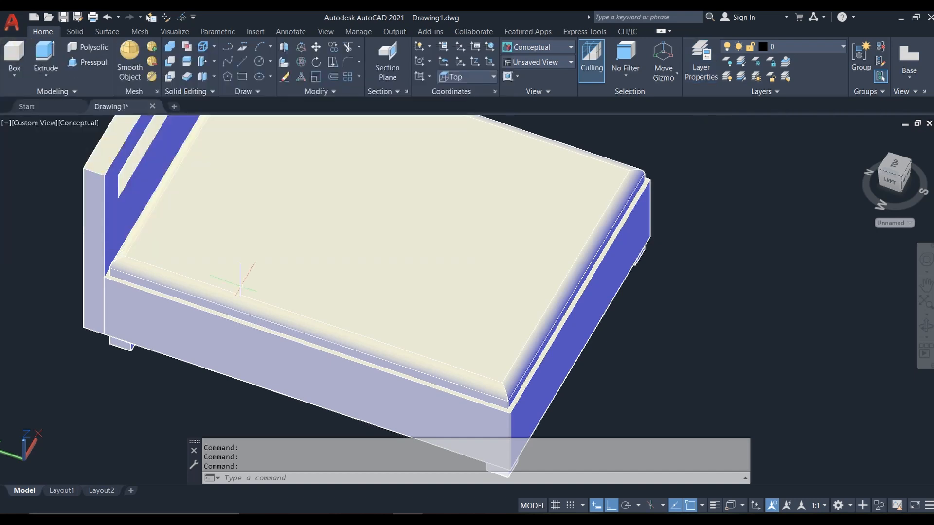
- Assign the mattress solid to the mattress layer and turn that layer off
{"action": "left_click", "coordinate": [243, 271]}
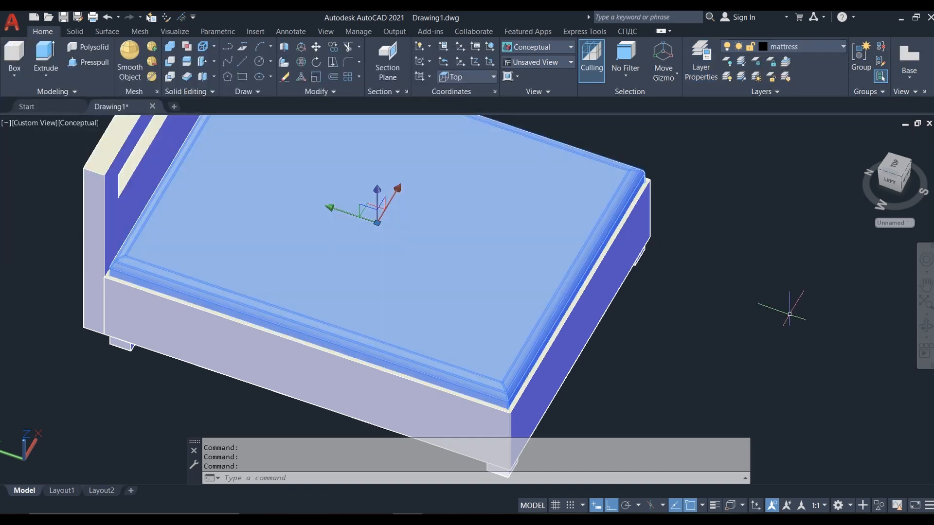
{"action": "key", "text": "Escape"}
{"action": "left_click", "coordinate": [826, 47]}
{"action": "left_click", "coordinate": [727, 76]}
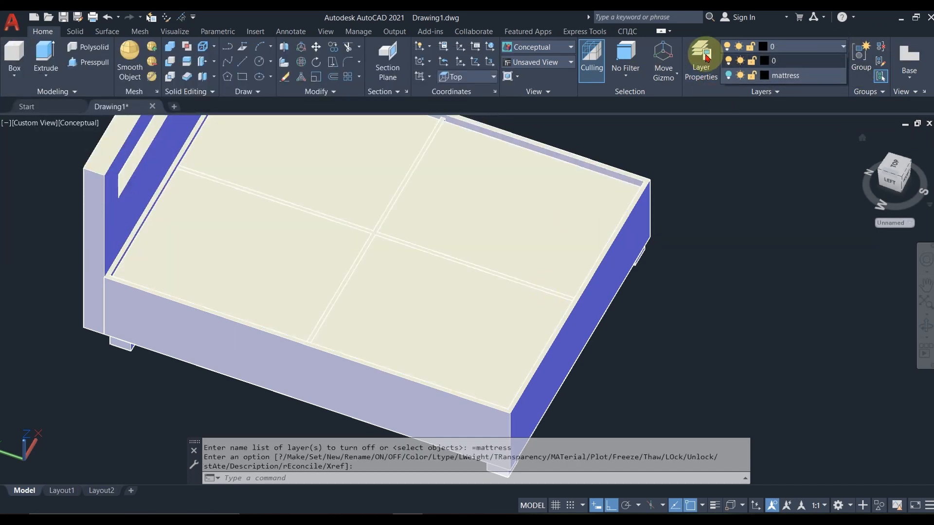
- Create a new layer named shutters
{"action": "left_click", "coordinate": [701, 68]}
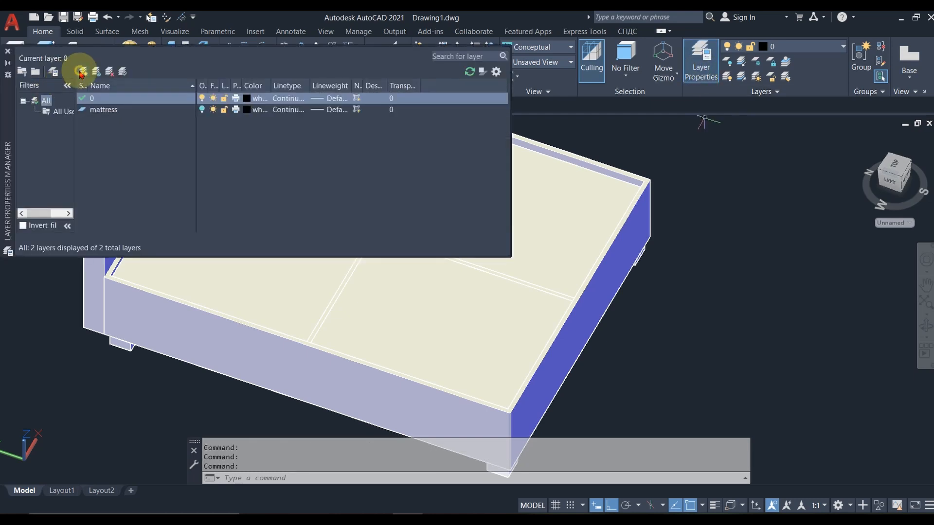
{"action": "left_click", "coordinate": [80, 72]}
{"action": "type", "text": "shutters"}
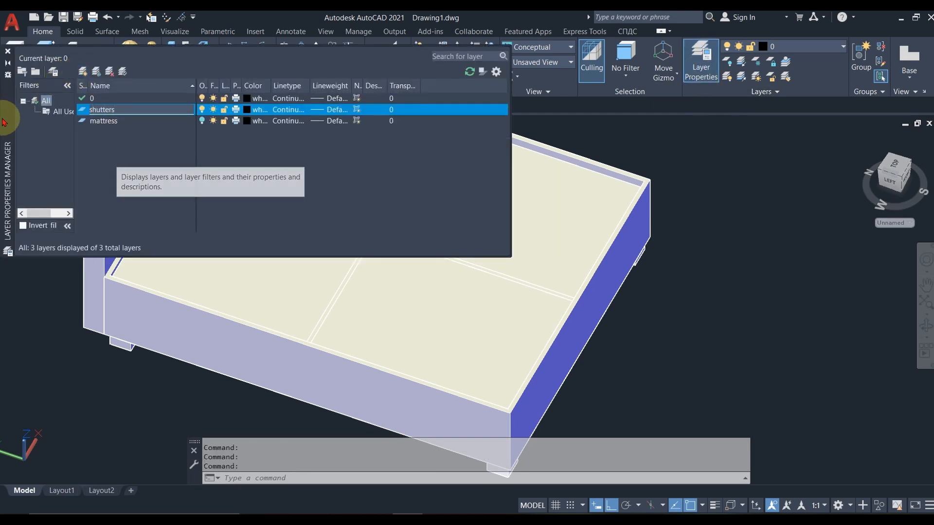
{"action": "left_click", "coordinate": [135, 168]}
{"action": "left_click", "coordinate": [7, 50]}
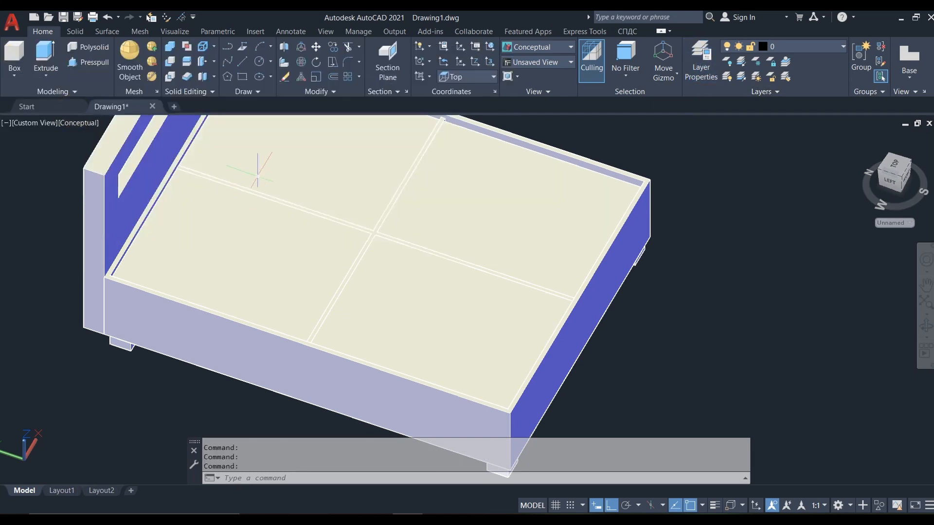
- Assign the four cover panels to the shutters layer and turn that layer off
{"action": "left_click", "coordinate": [259, 175]}
{"action": "left_click", "coordinate": [462, 205]}
{"action": "left_click", "coordinate": [452, 306]}
{"action": "left_click", "coordinate": [276, 279]}
{"action": "left_click", "coordinate": [839, 47]}
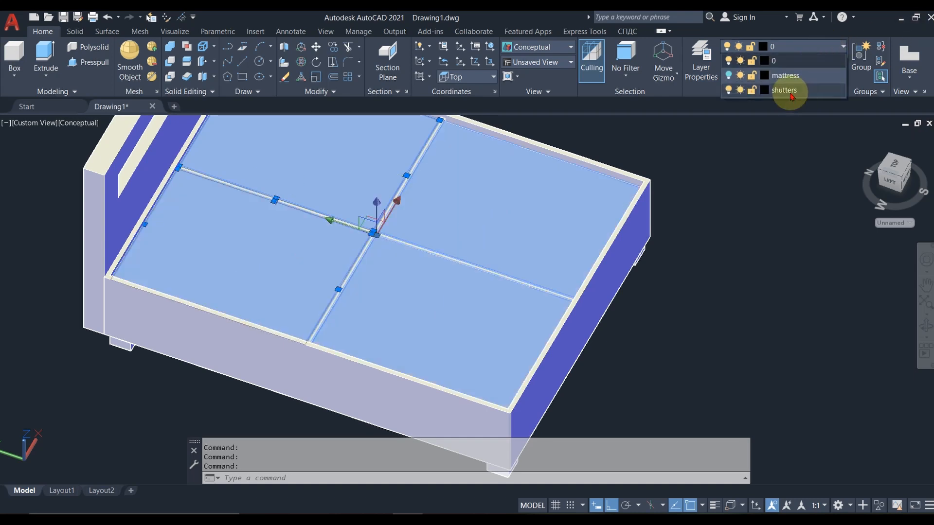
{"action": "left_click", "coordinate": [789, 92]}
{"action": "key", "text": "Escape"}
{"action": "left_click", "coordinate": [843, 46]}
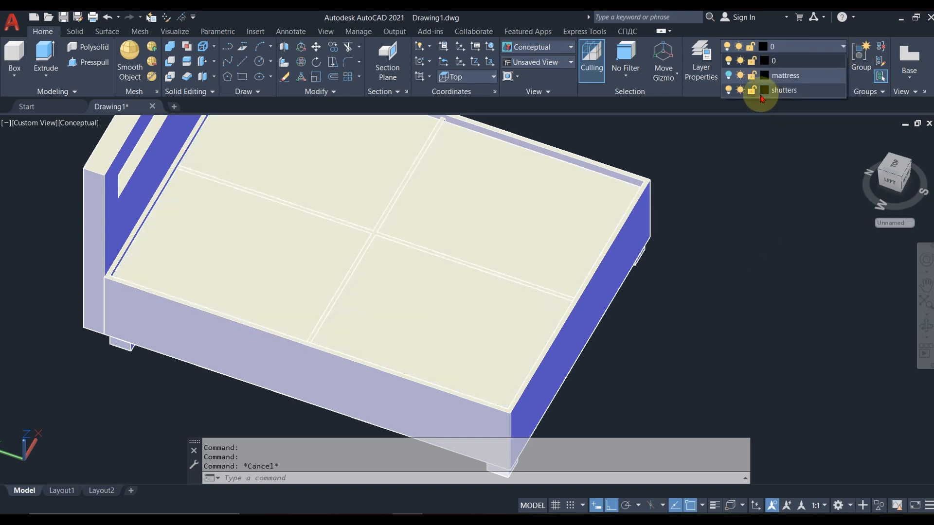
{"action": "left_click", "coordinate": [726, 91]}
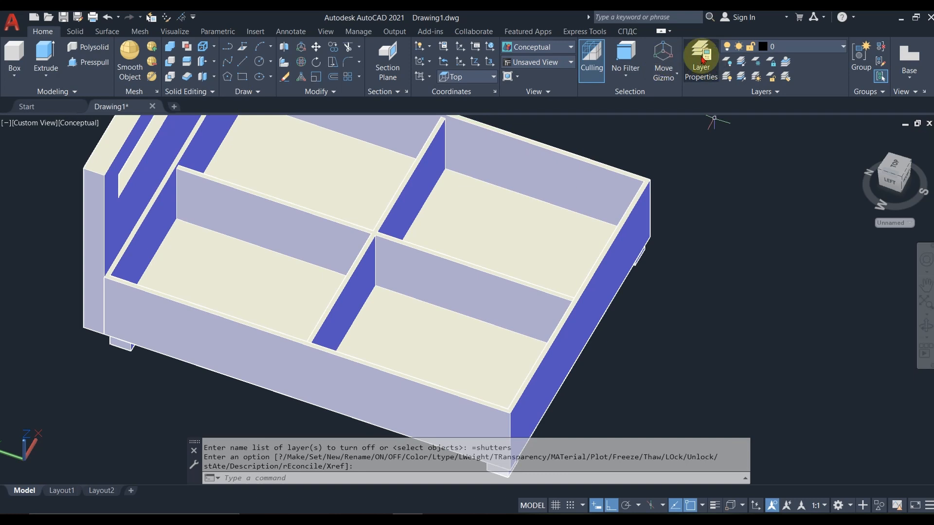
- Show the open bed box in the Top view with the 2D Wireframe visual style
{"action": "left_click", "coordinate": [30, 122]}
{"action": "left_click", "coordinate": [48, 144]}
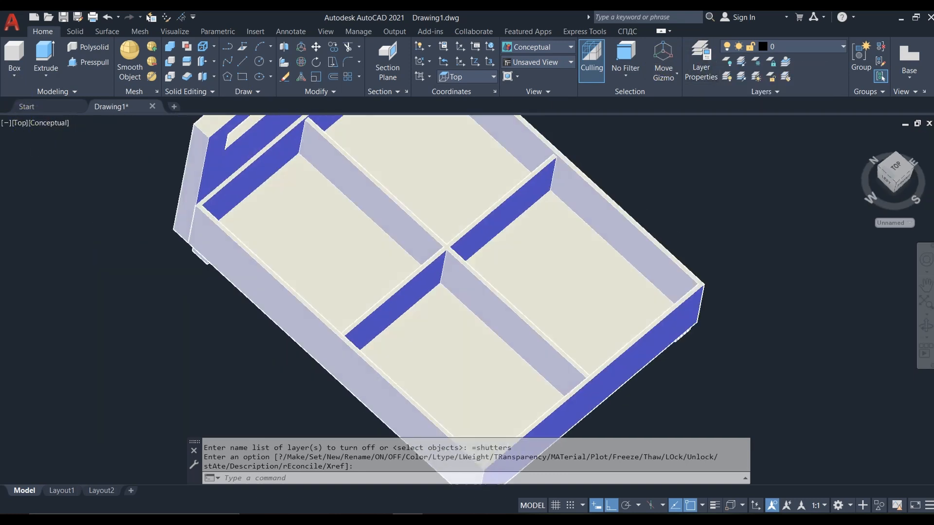
{"action": "left_click", "coordinate": [53, 125]}
{"action": "left_click", "coordinate": [93, 142]}
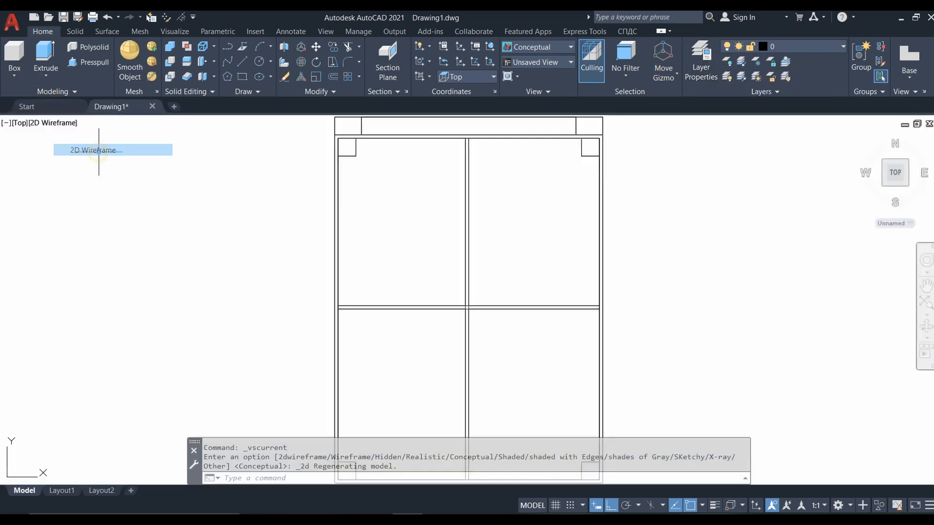
{"action": "scroll", "coordinate": [353, 123], "scroll_direction": "up", "scroll_amount": 5}
- Draw a 2" by 2" rectangle in the inner corner of the box frame at the headboard end, over the leg
{"action": "left_click", "coordinate": [242, 76]}
{"action": "left_click", "coordinate": [307, 182]}
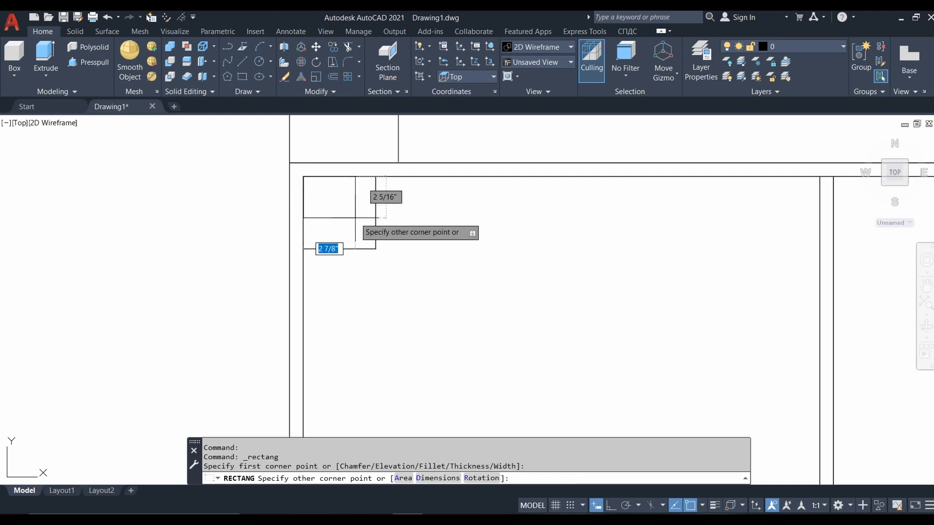
{"action": "type", "text": "d"}
{"action": "key", "text": "Return"}
{"action": "type", "text": "2"}
{"action": "key", "text": "Return"}
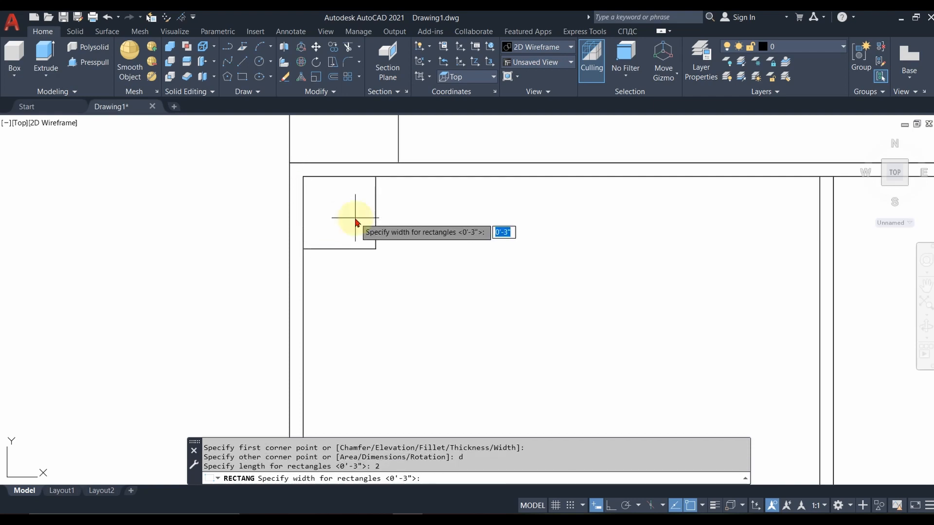
{"action": "type", "text": "2"}
{"action": "key", "text": "Return"}
{"action": "left_click", "coordinate": [317, 241]}
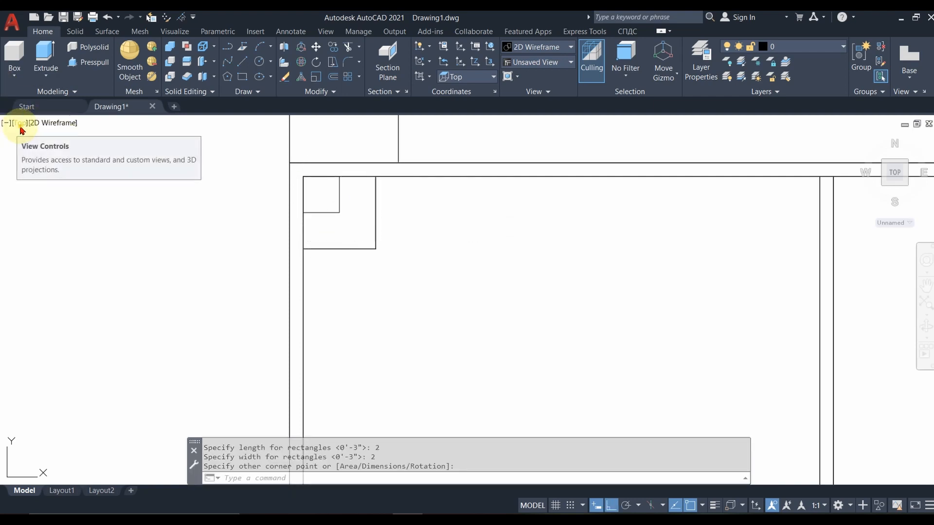
- In the SE Isometric view, move the small square 3.75" straight up along Z from the leg base
{"action": "left_click", "coordinate": [22, 123]}
{"action": "left_click", "coordinate": [62, 232]}
{"action": "scroll", "coordinate": [399, 331], "scroll_direction": "up", "scroll_amount": 6}
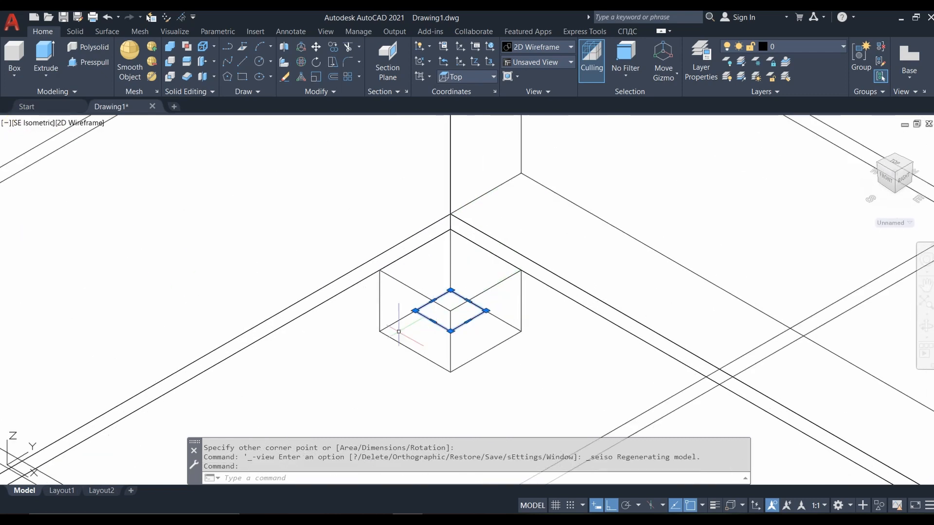
{"action": "key", "text": "Return"}
{"action": "left_click", "coordinate": [348, 407]}
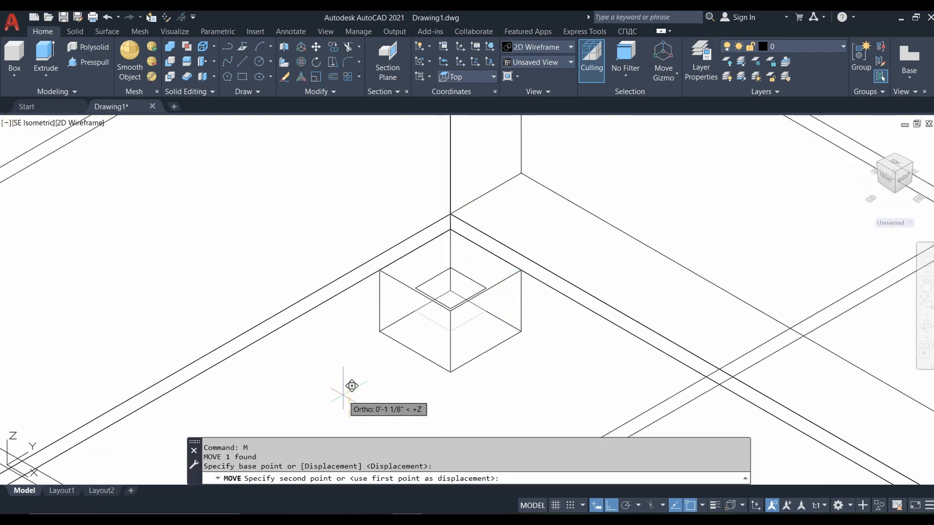
{"action": "type", "text": "2"}
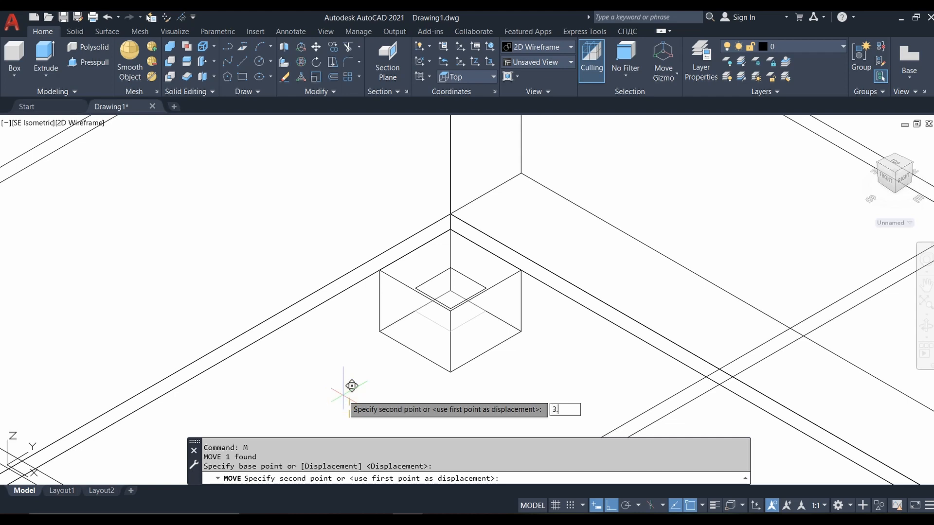
{"action": "type", "text": "5"}
{"action": "key", "text": "Return"}
- Extrude the small square upward into a support post inside the box corner and display the bed in the Conceptual style
{"action": "left_click", "coordinate": [450, 254]}
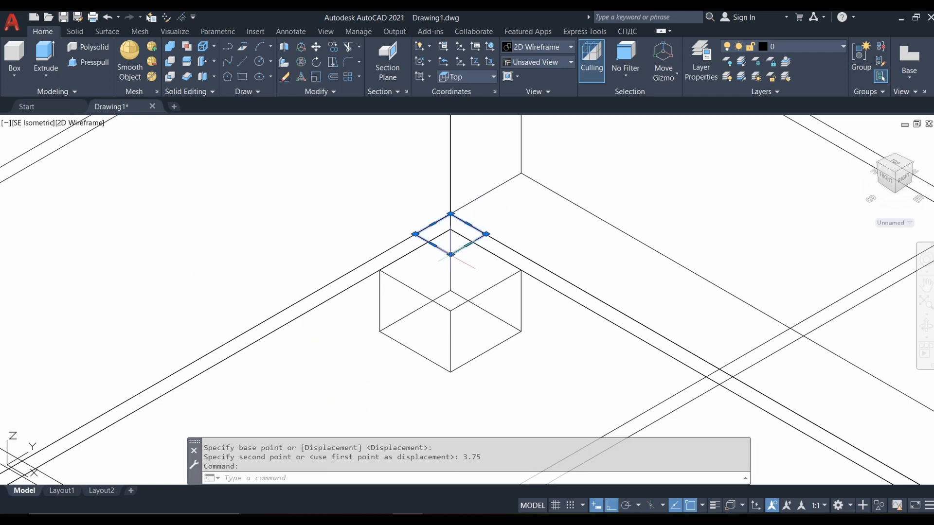
{"action": "left_click", "coordinate": [46, 52]}
{"action": "scroll", "coordinate": [506, 239], "scroll_direction": "down", "scroll_amount": 5}
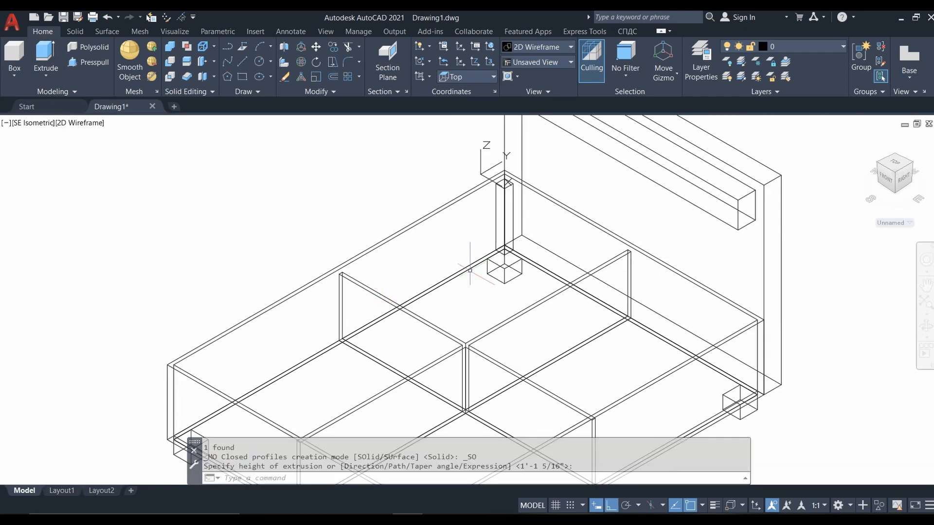
{"action": "left_click", "coordinate": [84, 124]}
{"action": "left_click", "coordinate": [118, 161]}
{"action": "scroll", "coordinate": [531, 247], "scroll_direction": "down", "scroll_amount": 2}
{"action": "middle_click_drag", "start_coordinate": [531, 247], "coordinate": [409, 316]}
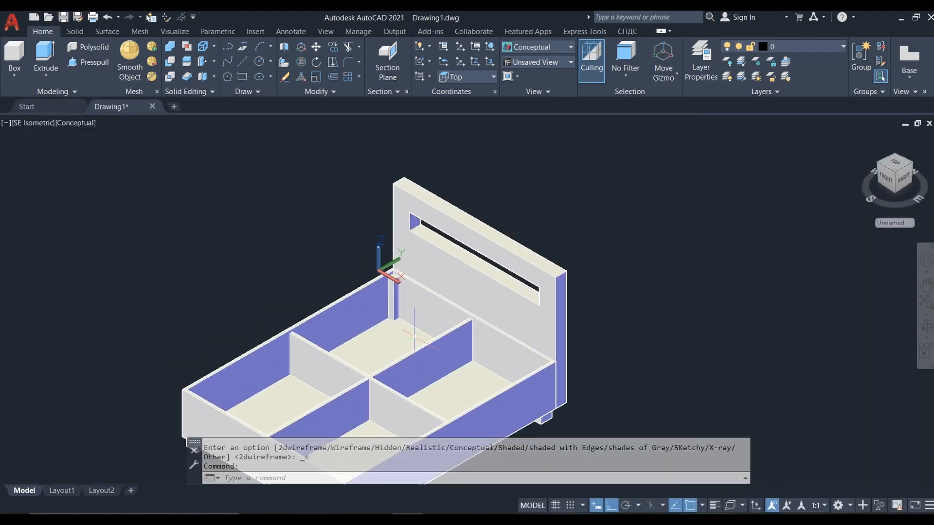
{"action": "scroll", "coordinate": [403, 310], "scroll_direction": "up", "scroll_amount": 5}
{"action": "scroll", "coordinate": [421, 186], "scroll_direction": "down", "scroll_amount": 2}
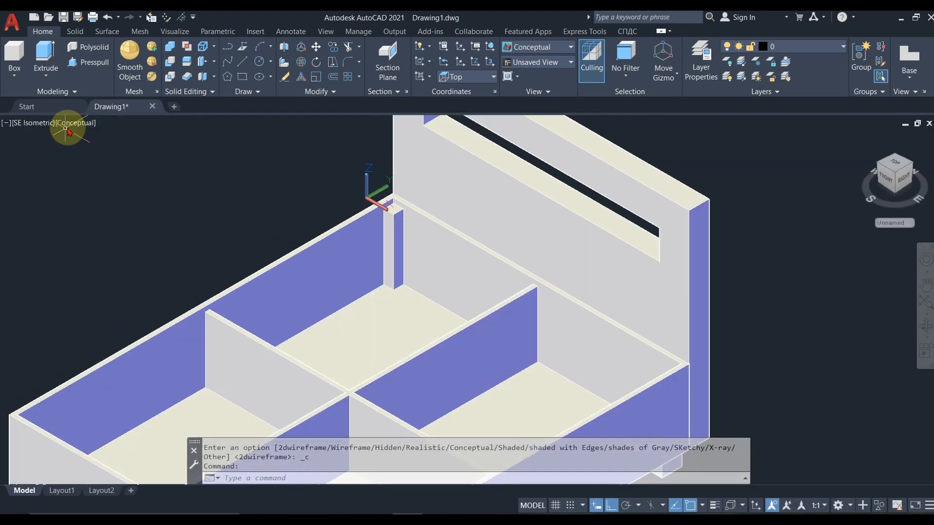
- In the Top view with 2D Wireframe, mirror the corner post about the bed's lengthwise centreline, keeping the original
{"action": "left_click", "coordinate": [42, 124]}
{"action": "left_click", "coordinate": [65, 151]}
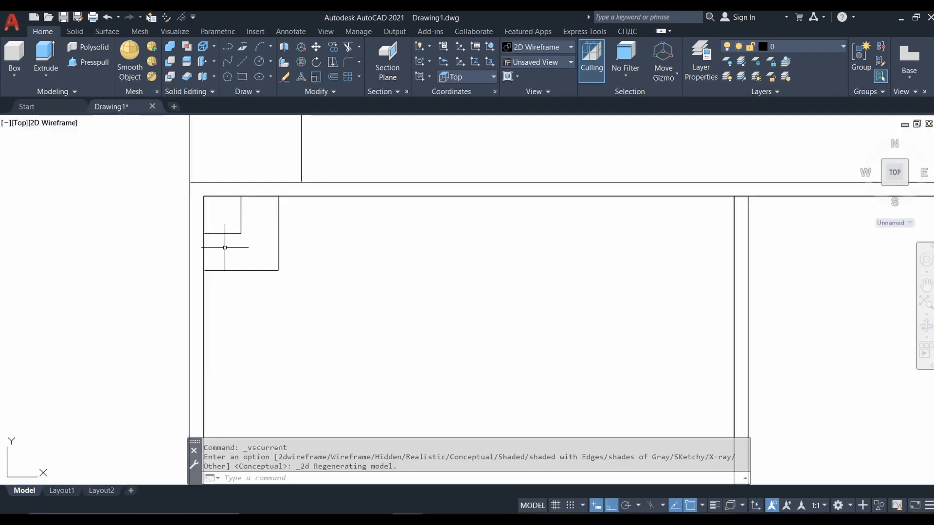
{"action": "left_click", "coordinate": [213, 234]}
{"action": "scroll", "coordinate": [214, 233], "scroll_direction": "down", "scroll_amount": 6}
{"action": "type", "text": "mi"}
{"action": "key", "text": "Return"}
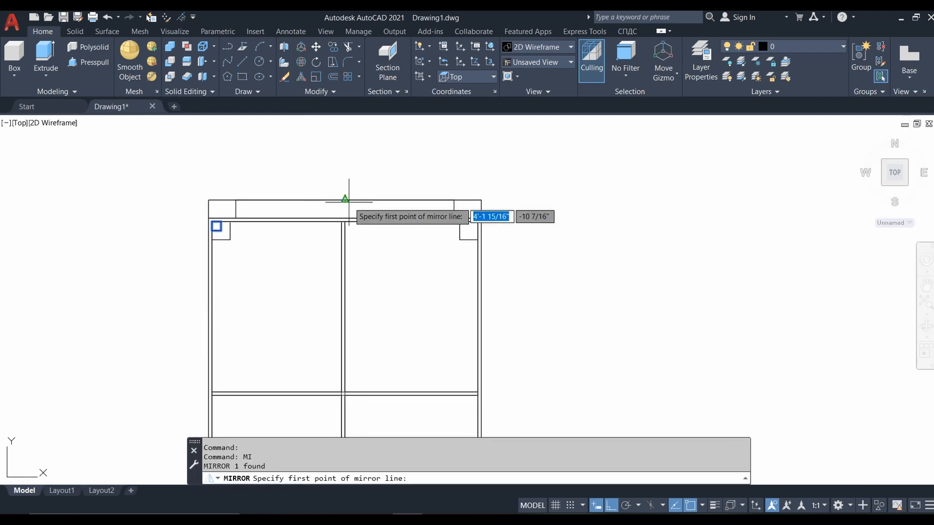
{"action": "left_click", "coordinate": [345, 200]}
{"action": "left_click", "coordinate": [367, 310]}
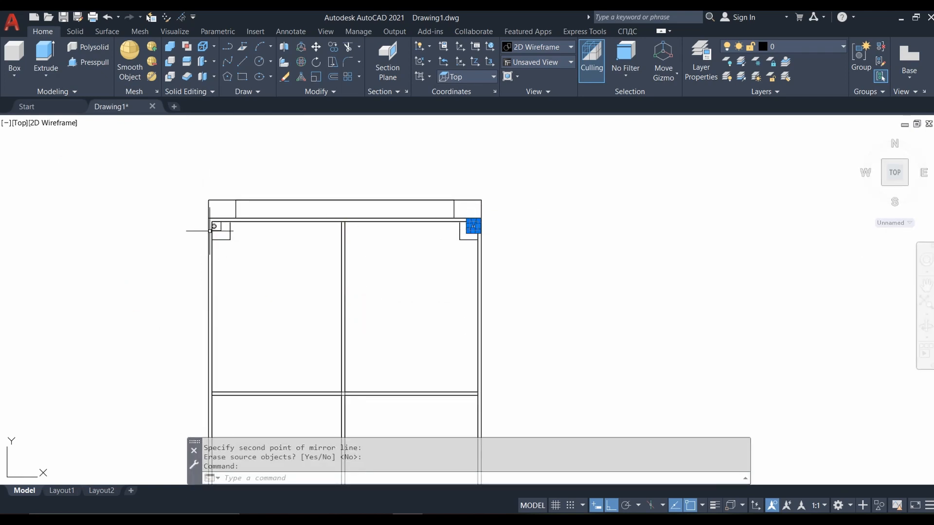
- Mirror the two headboard-end posts about the middle cross partition to the foot end, keeping the originals
{"action": "scroll", "coordinate": [416, 317], "scroll_direction": "down", "scroll_amount": 5}
{"action": "scroll", "coordinate": [413, 316], "scroll_direction": "up", "scroll_amount": 5}
{"action": "type", "text": "mi"}
{"action": "key", "text": "Return"}
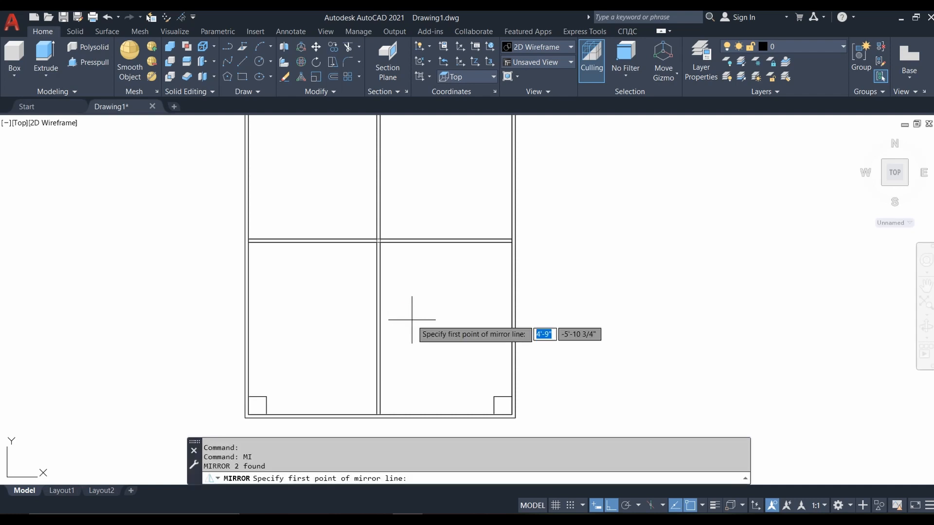
{"action": "left_click", "coordinate": [511, 240]}
{"action": "left_click", "coordinate": [659, 246]}
{"action": "key", "text": "Return"}
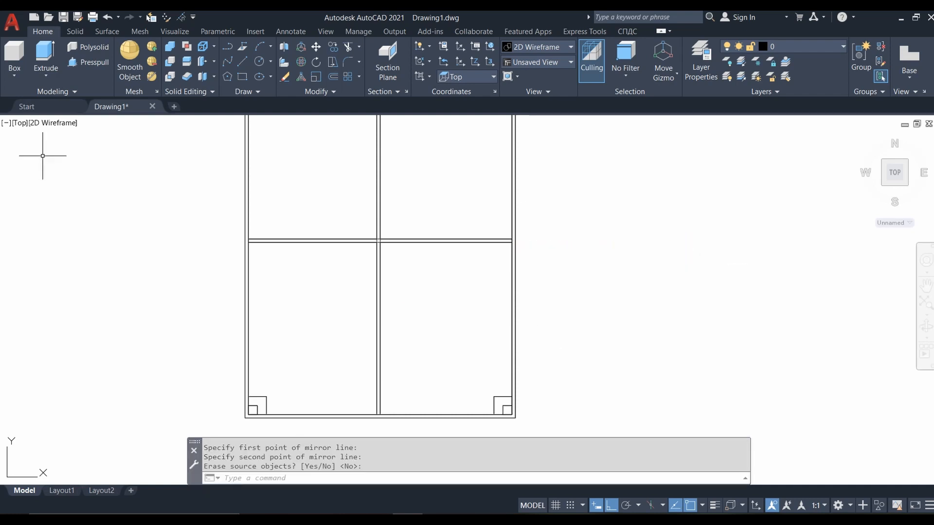
- Examine the four corner posts in the SE Isometric view with the Conceptual style from several angles
{"action": "left_click", "coordinate": [20, 122]}
{"action": "left_click", "coordinate": [55, 232]}
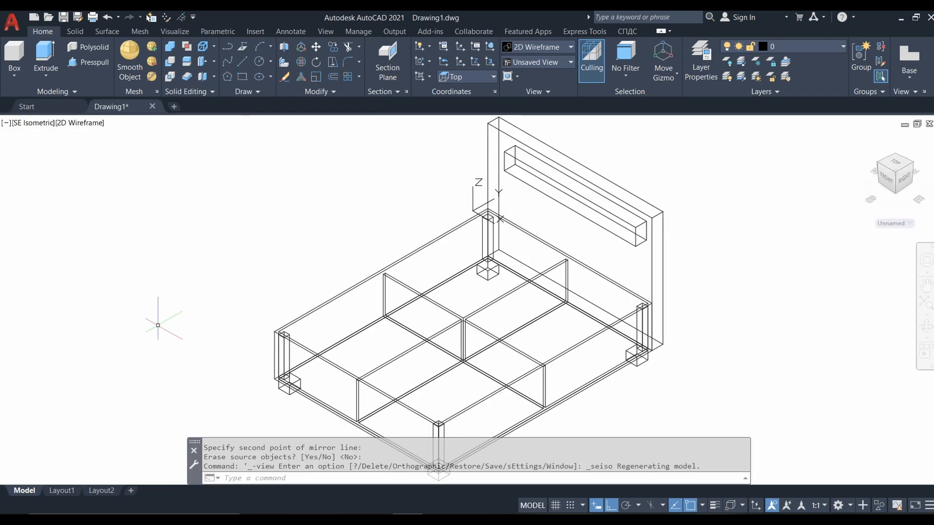
{"action": "left_click", "coordinate": [84, 124]}
{"action": "left_click", "coordinate": [125, 163]}
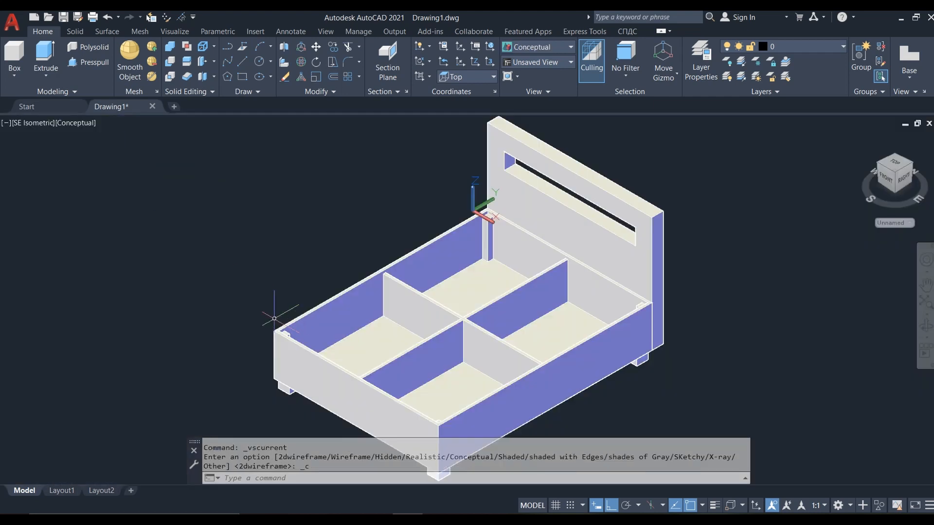
{"action": "scroll", "coordinate": [570, 256], "scroll_direction": "up", "scroll_amount": 2}
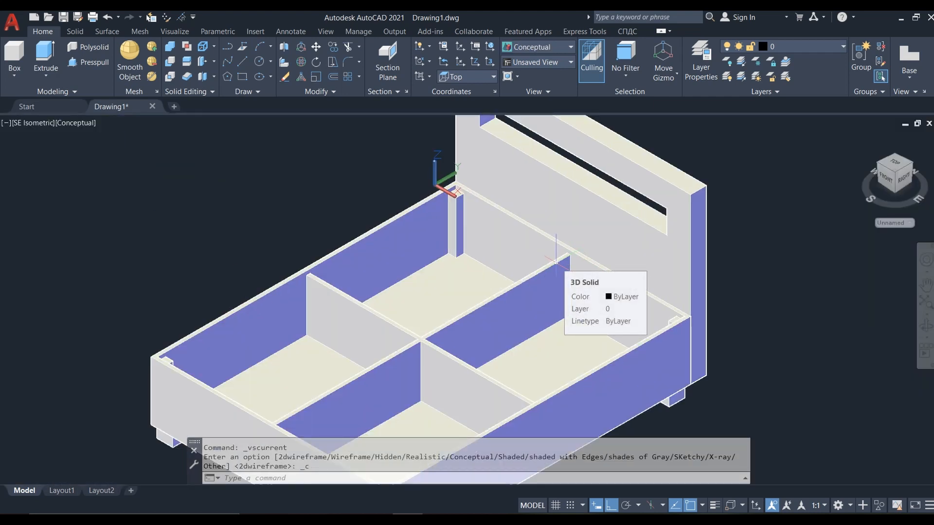
{"action": "middle_click_drag", "start_coordinate": [323, 316], "coordinate": [473, 313], "text": "shift"}
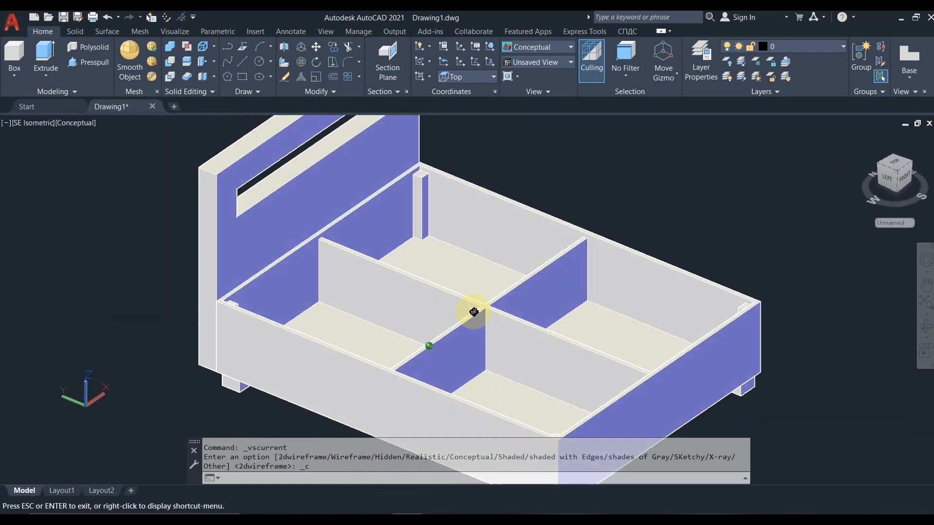
{"action": "middle_click_drag", "start_coordinate": [397, 263], "coordinate": [308, 317]}
{"action": "scroll", "coordinate": [309, 316], "scroll_direction": "up", "scroll_amount": 7}
- Return to the Top view and the 2D Wireframe visual style
{"action": "left_click", "coordinate": [42, 125]}
{"action": "left_click", "coordinate": [68, 153]}
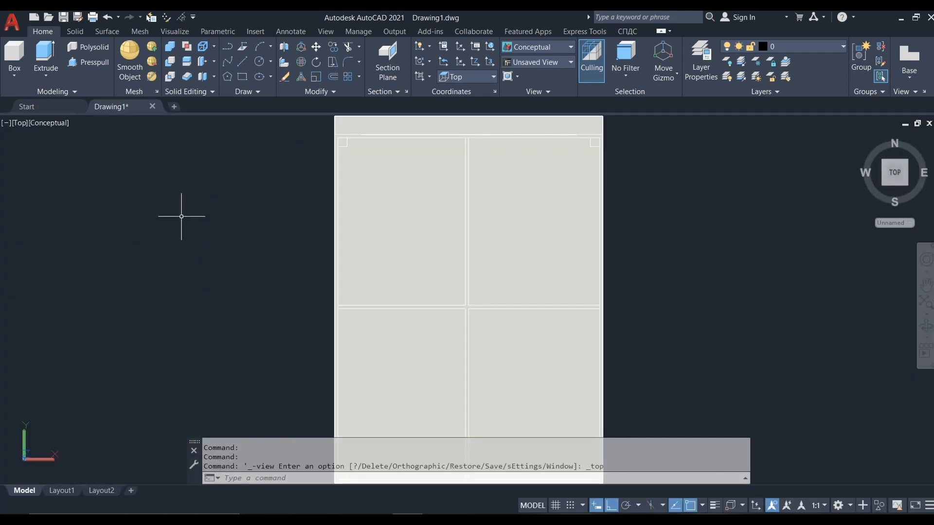
{"action": "left_click", "coordinate": [48, 125]}
{"action": "left_click", "coordinate": [94, 151]}
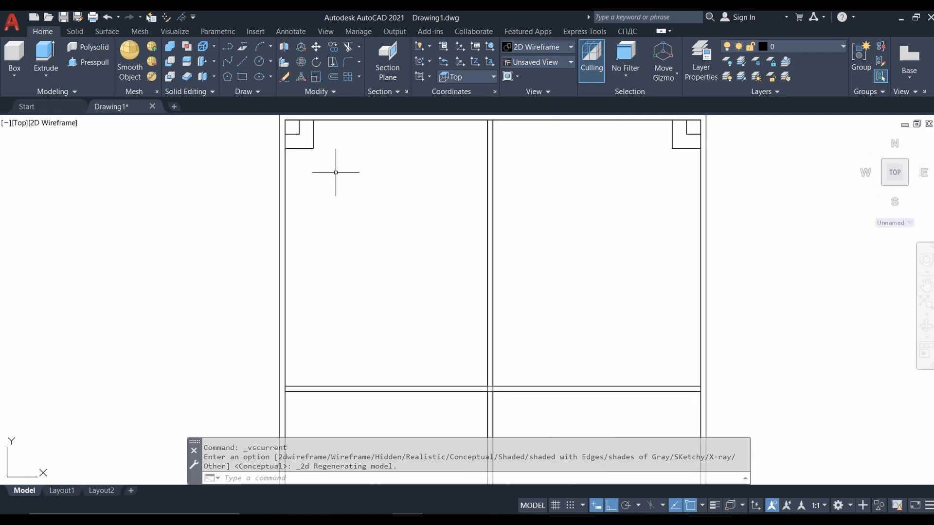
- Copy the headboard-end corner post so it sits against the lengthwise centre partition at the headboard end
{"action": "left_click", "coordinate": [294, 131]}
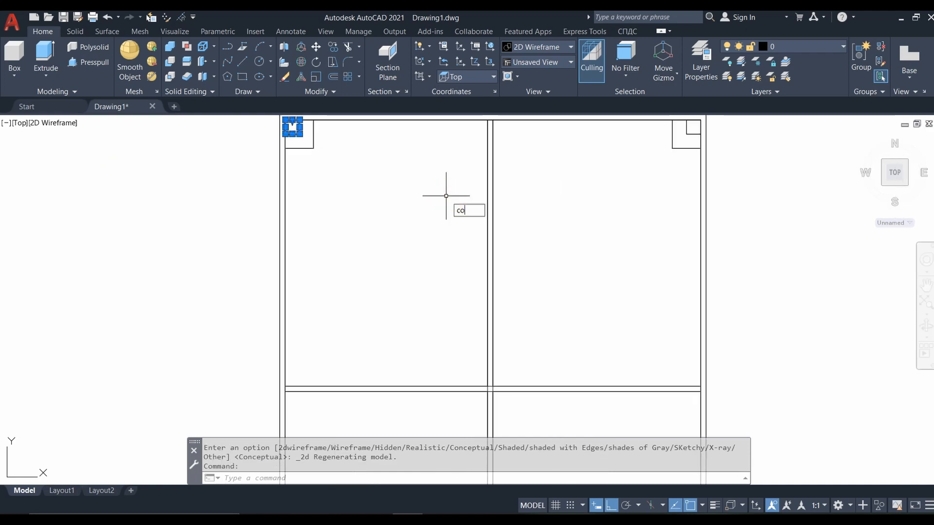
{"action": "key", "text": "Return"}
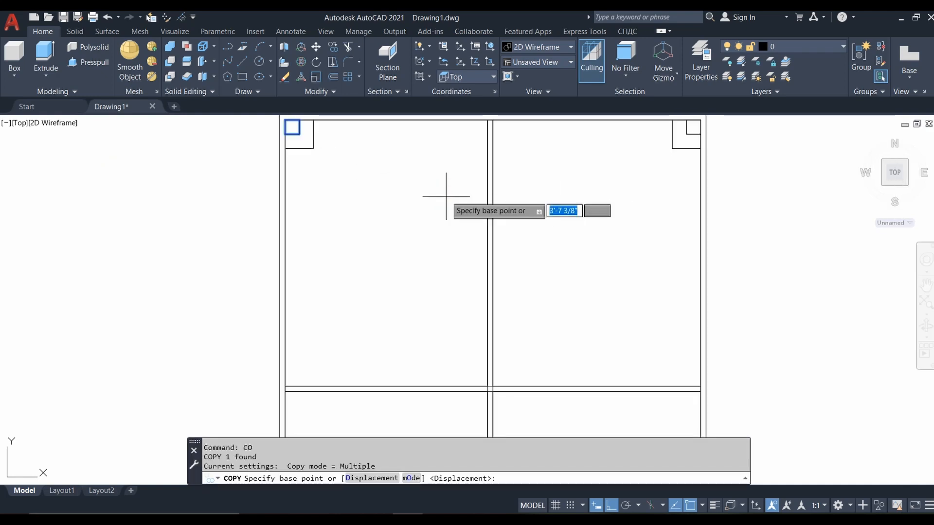
{"action": "left_click", "coordinate": [299, 120]}
{"action": "left_click", "coordinate": [487, 121]}
{"action": "key", "text": "Return"}
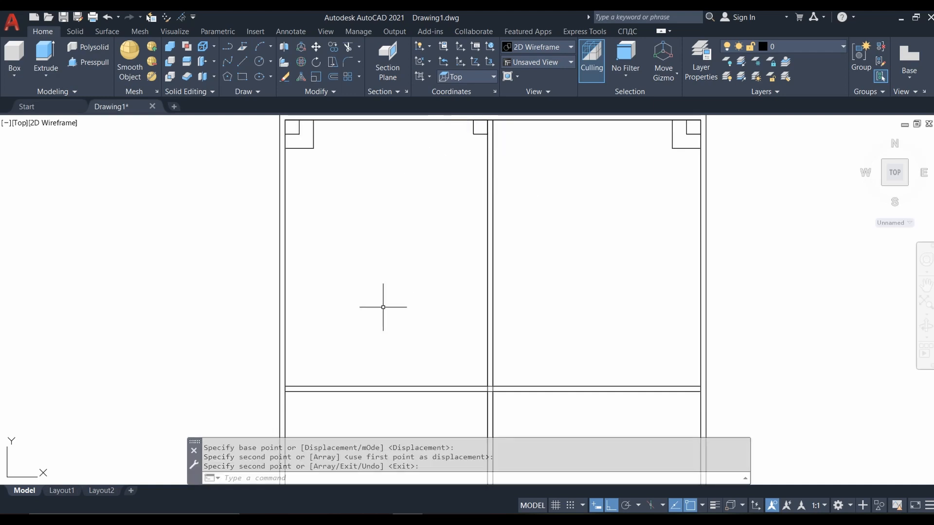
{"action": "middle_click_drag", "start_coordinate": [383, 307], "coordinate": [384, 244], "text": "shift"}
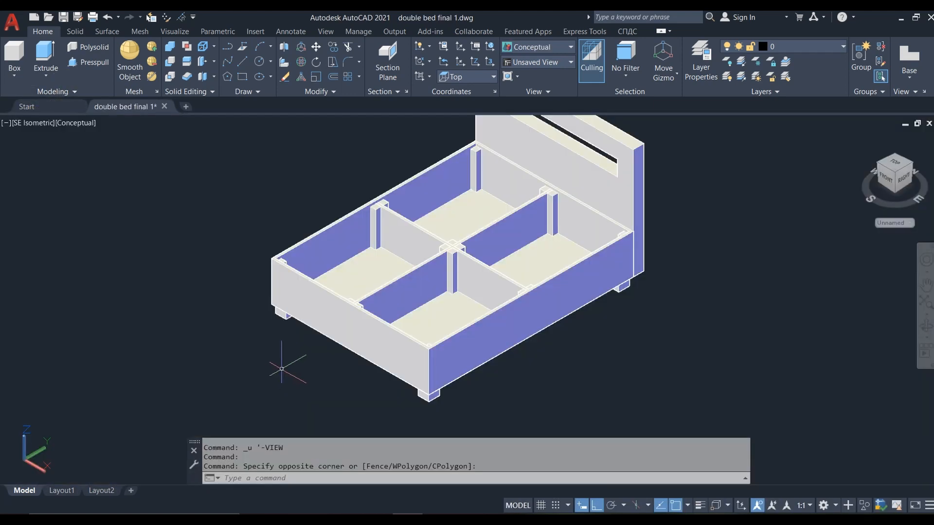
- Set the bed model to the Front view
{"action": "middle_click_drag", "start_coordinate": [290, 350], "coordinate": [608, 408], "text": "shift"}
{"action": "scroll", "coordinate": [387, 389], "scroll_direction": "up", "scroll_amount": 3}
{"action": "scroll", "coordinate": [387, 389], "scroll_direction": "up", "scroll_amount": 2}
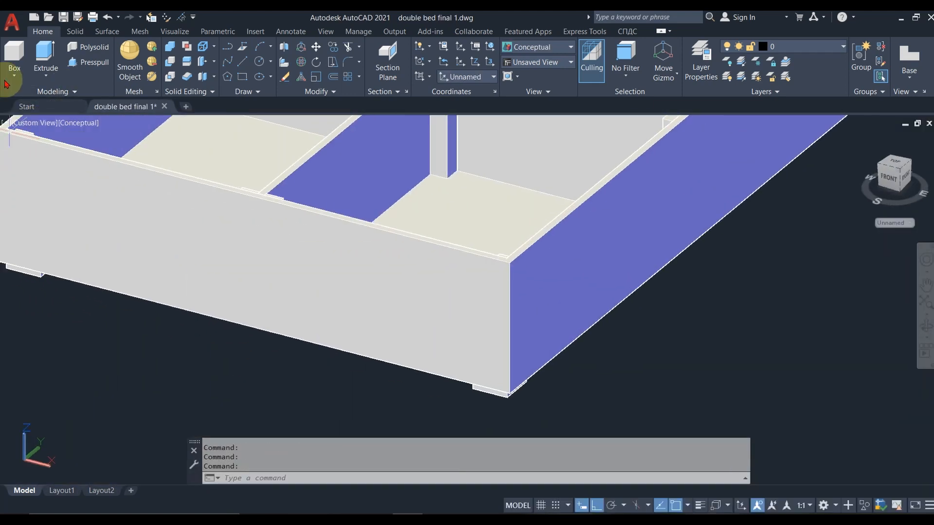
{"action": "left_click", "coordinate": [28, 125]}
{"action": "left_click", "coordinate": [49, 197]}
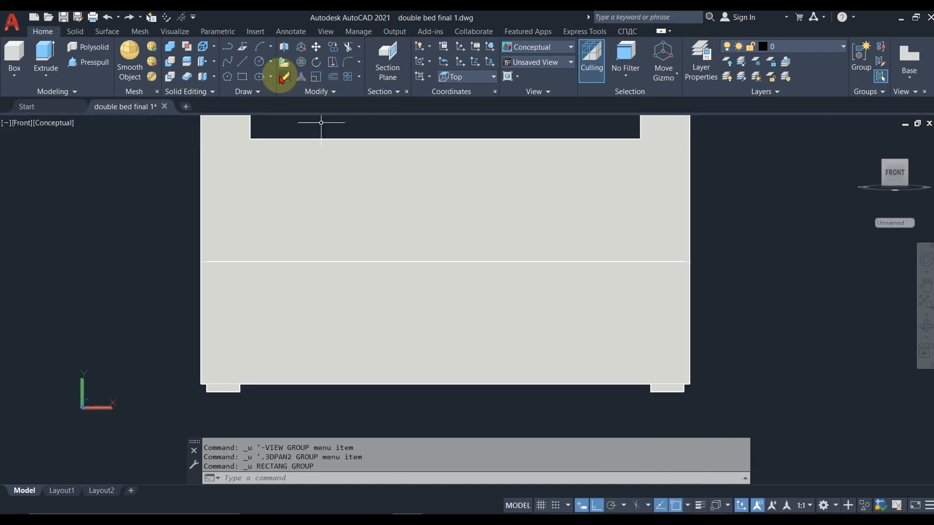
- Draw a 6 by 1'3 rectangle over the foot panel near its left end
{"action": "left_click", "coordinate": [243, 77]}
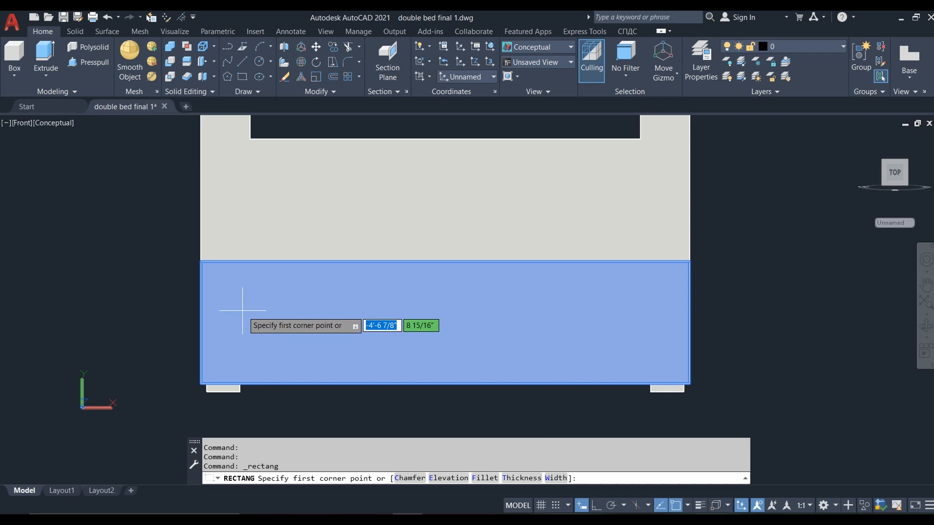
{"action": "left_click", "coordinate": [254, 280]}
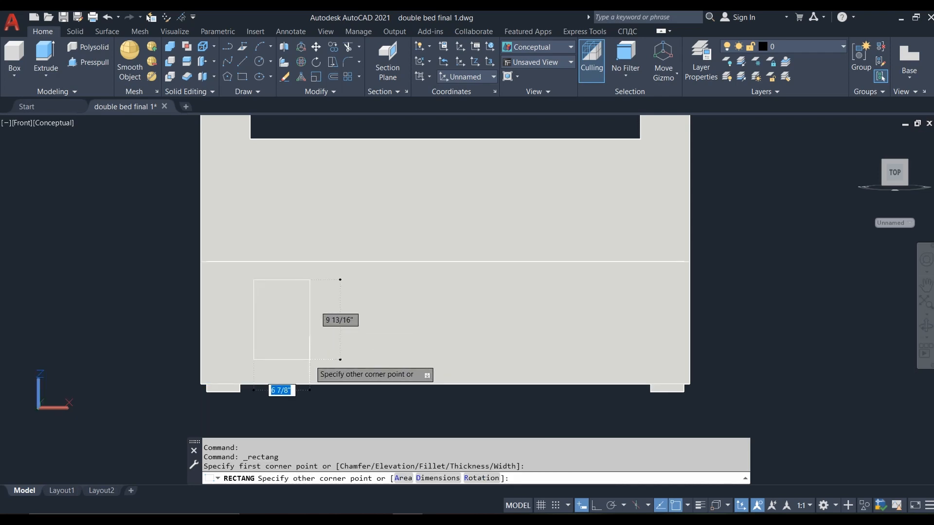
{"action": "type", "text": "d"}
{"action": "key", "text": "Return"}
{"action": "type", "text": "6"}
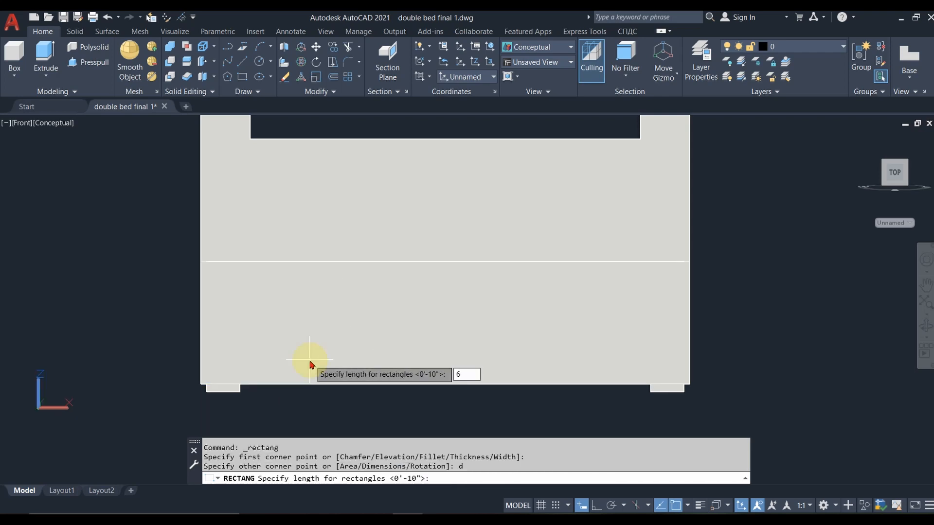
{"action": "key", "text": "Return"}
{"action": "type", "text": "1'3"}
{"action": "key", "text": "Return"}
{"action": "left_click", "coordinate": [291, 321]}
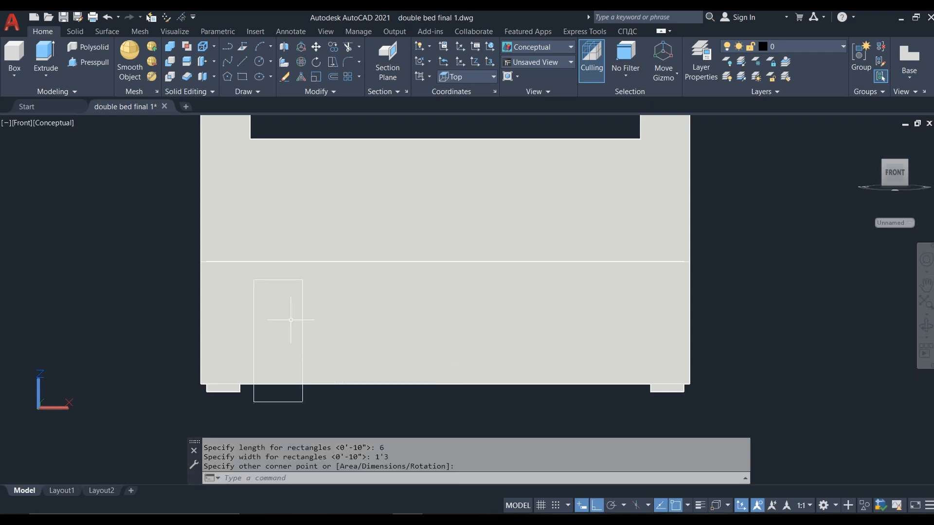
- Move the rectangle so its upper-left corner meets the box frame's upper-left corner in the Front view
{"action": "left_click", "coordinate": [253, 330]}
{"action": "key", "text": "Return"}
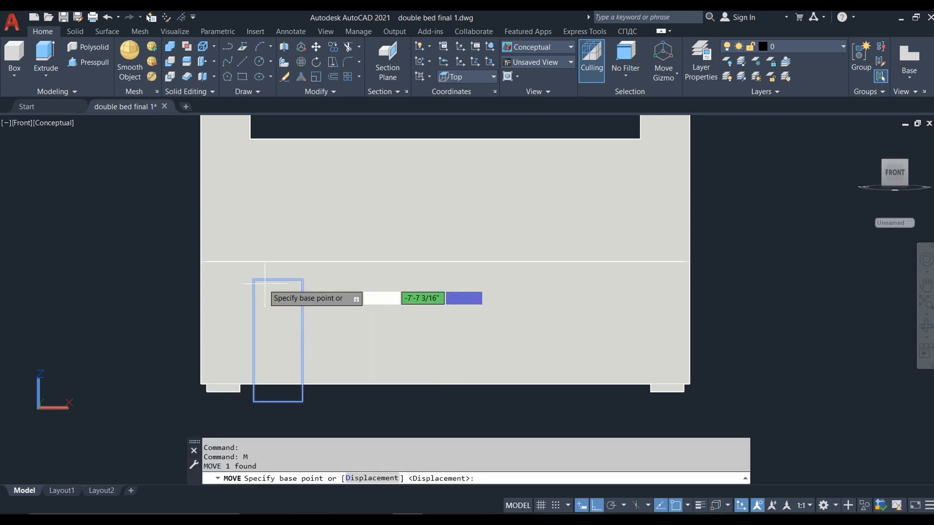
{"action": "left_click", "coordinate": [253, 280]}
{"action": "left_click", "coordinate": [200, 262]}
{"action": "scroll", "coordinate": [292, 316], "scroll_direction": "up", "scroll_amount": 2}
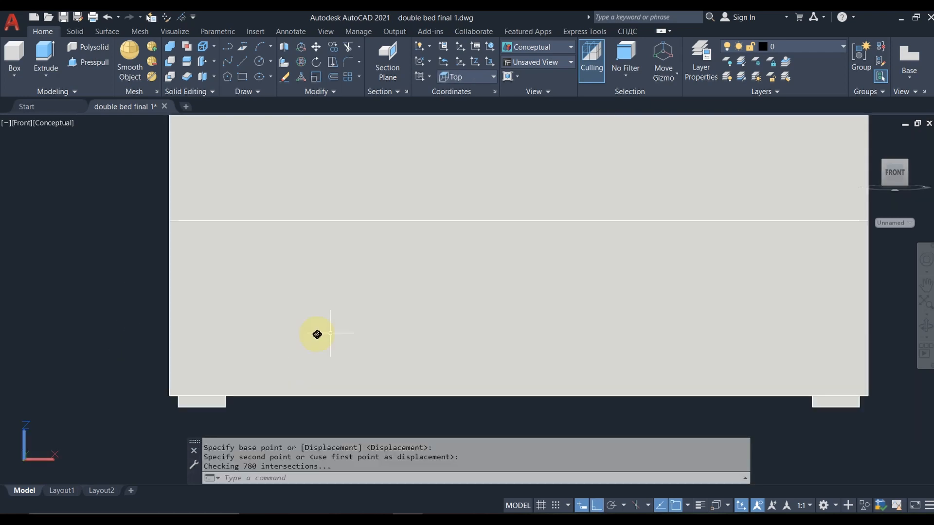
- Show the bed in the 2D Wireframe visual style from an angled view
{"action": "middle_click_drag", "start_coordinate": [295, 311], "coordinate": [432, 256], "text": "shift"}
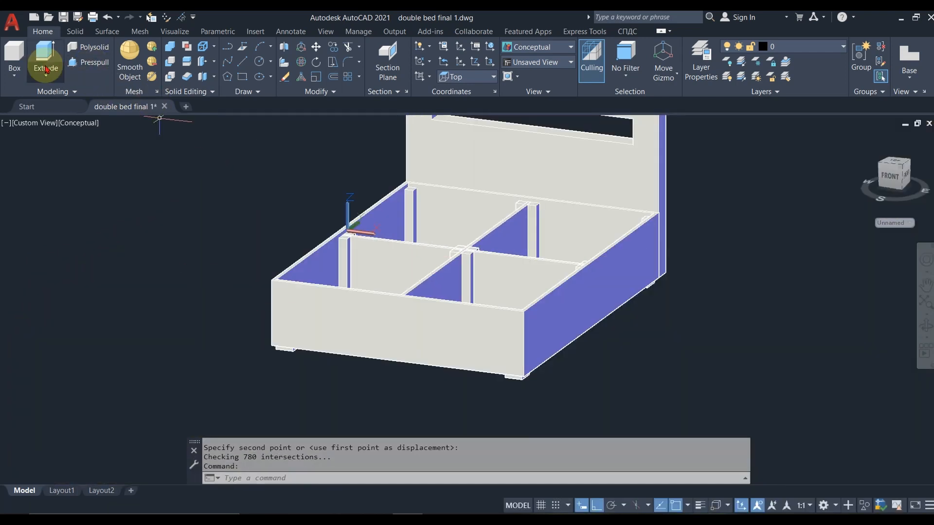
{"action": "left_click", "coordinate": [80, 125]}
{"action": "left_click", "coordinate": [114, 150]}
{"action": "scroll", "coordinate": [253, 351], "scroll_direction": "up", "scroll_amount": 4}
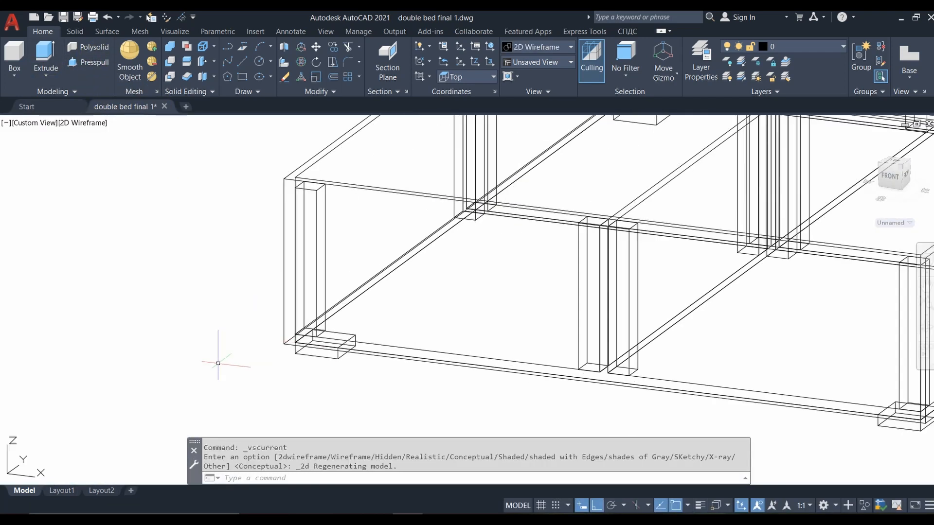
{"action": "middle_click_drag", "start_coordinate": [216, 363], "coordinate": [182, 432]}
{"action": "scroll", "coordinate": [181, 419], "scroll_direction": "down", "scroll_amount": 4}
- Move the rectangle from the headboard-end corner to the matching foot-end corner of the box frame
{"action": "left_click", "coordinate": [345, 261]}
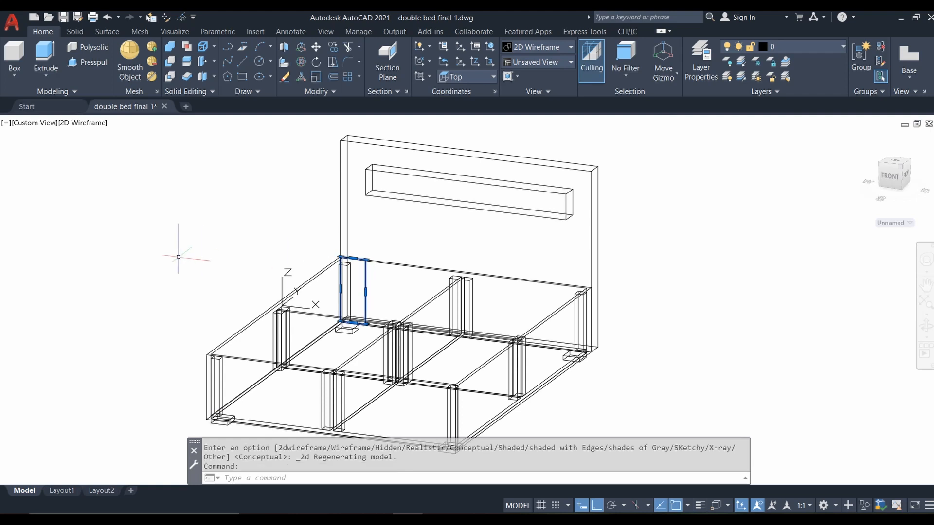
{"action": "type", "text": "m"}
{"action": "key", "text": "Return"}
{"action": "scroll", "coordinate": [360, 204], "scroll_direction": "up", "scroll_amount": 5}
{"action": "left_click", "coordinate": [369, 154]}
{"action": "scroll", "coordinate": [404, 146], "scroll_direction": "down", "scroll_amount": 5}
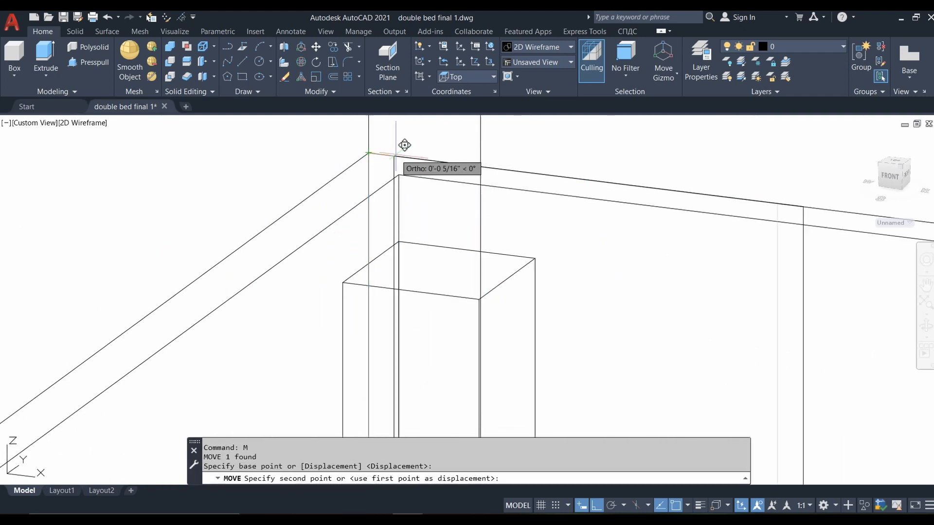
{"action": "scroll", "coordinate": [415, 252], "scroll_direction": "up", "scroll_amount": 5}
{"action": "scroll", "coordinate": [407, 248], "scroll_direction": "down", "scroll_amount": 5}
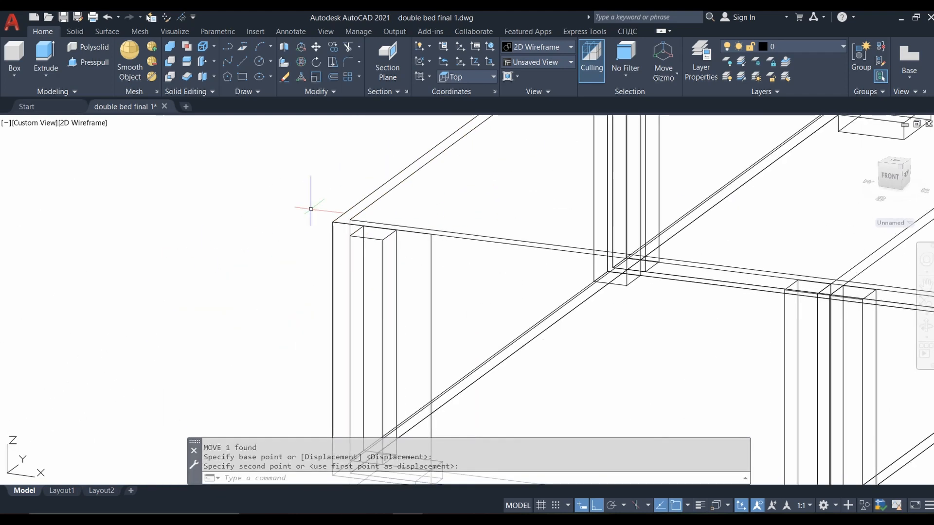
{"action": "scroll", "coordinate": [417, 265], "scroll_direction": "up", "scroll_amount": 5}
- Copy the foot-panel rectangle into the empty space beside the bed
{"action": "left_click", "coordinate": [417, 264]}
{"action": "type", "text": "co"}
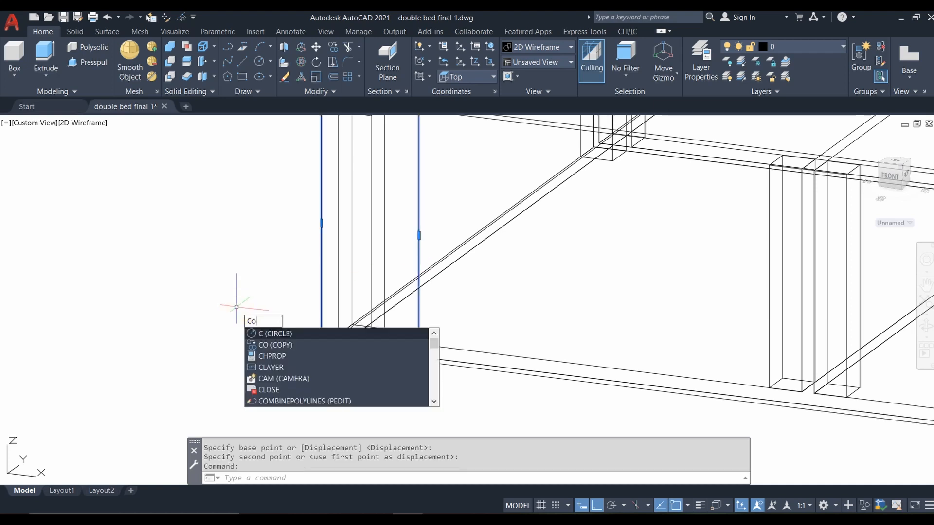
{"action": "key", "text": "Return"}
{"action": "left_click", "coordinate": [289, 385]}
{"action": "left_click", "coordinate": [94, 332]}
{"action": "key", "text": "Return"}
{"action": "scroll", "coordinate": [208, 377], "scroll_direction": "down", "scroll_amount": 5}
{"action": "scroll", "coordinate": [166, 321], "scroll_direction": "up", "scroll_amount": 5}
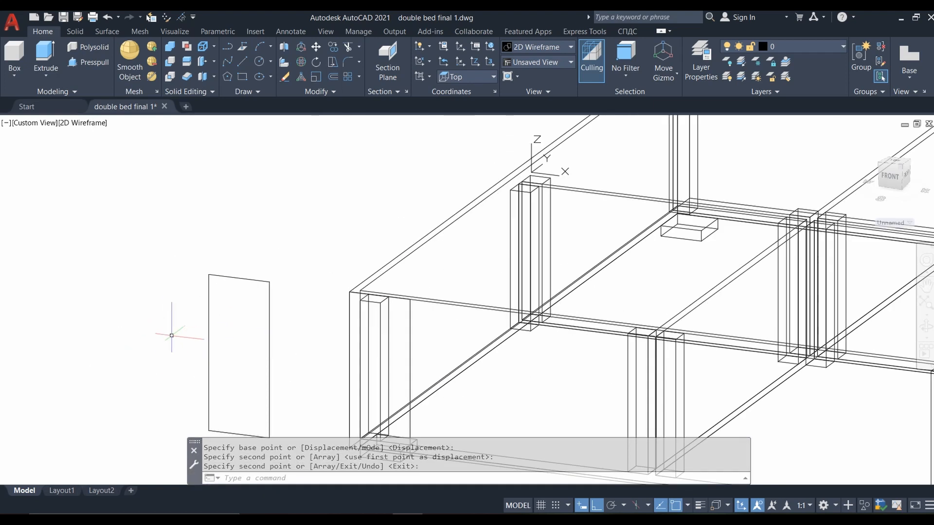
- Rotate the copied rectangle a quarter turn about the vertical axis with 3D Rotate
{"action": "left_click", "coordinate": [243, 278]}
{"action": "left_click", "coordinate": [299, 65]}
{"action": "left_click", "coordinate": [255, 371]}
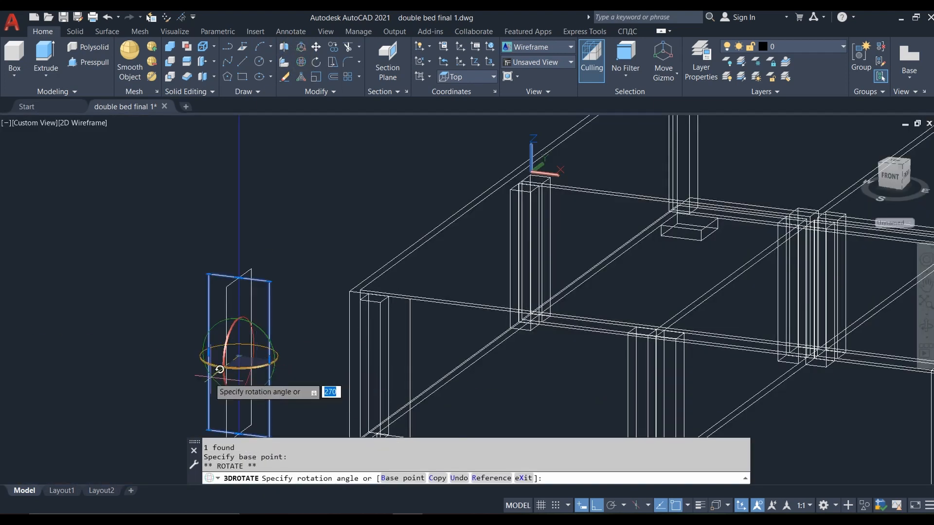
{"action": "left_click", "coordinate": [149, 393]}
- Move the rotated rectangle by its upper corner onto the box frame's foot-end corner, flush with the side panel
{"action": "left_click", "coordinate": [226, 290]}
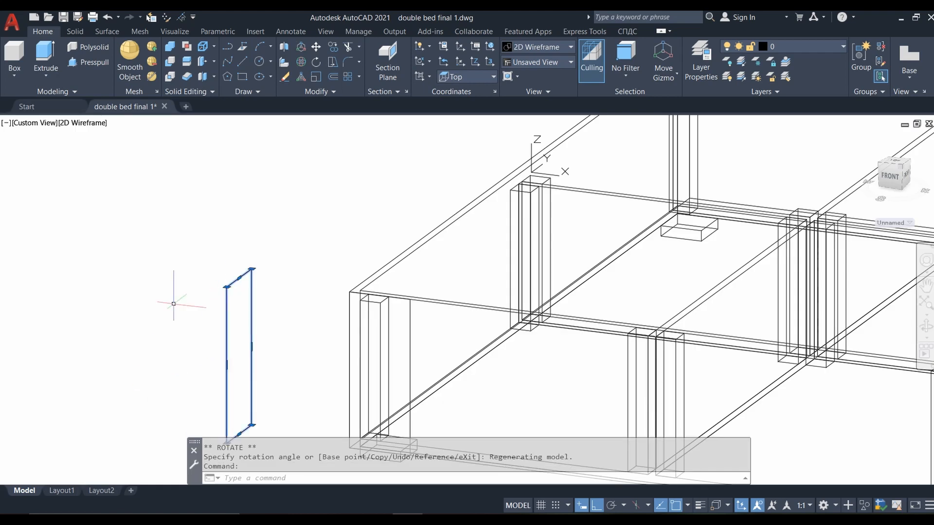
{"action": "key", "text": "m"}
{"action": "key", "text": "Return"}
{"action": "left_click", "coordinate": [227, 286]}
{"action": "left_click", "coordinate": [349, 292]}
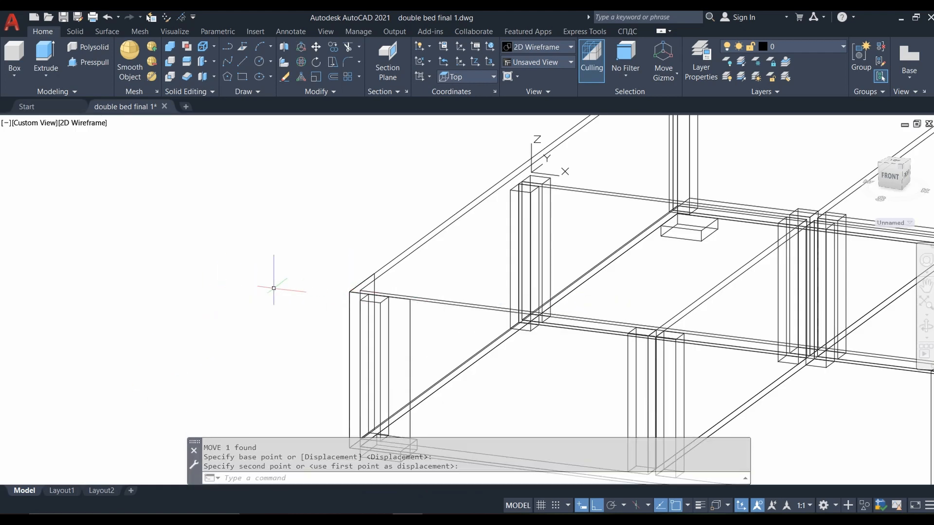
{"action": "scroll", "coordinate": [241, 284], "scroll_direction": "down", "scroll_amount": 2}
{"action": "middle_click_drag", "start_coordinate": [383, 331], "coordinate": [321, 367]}
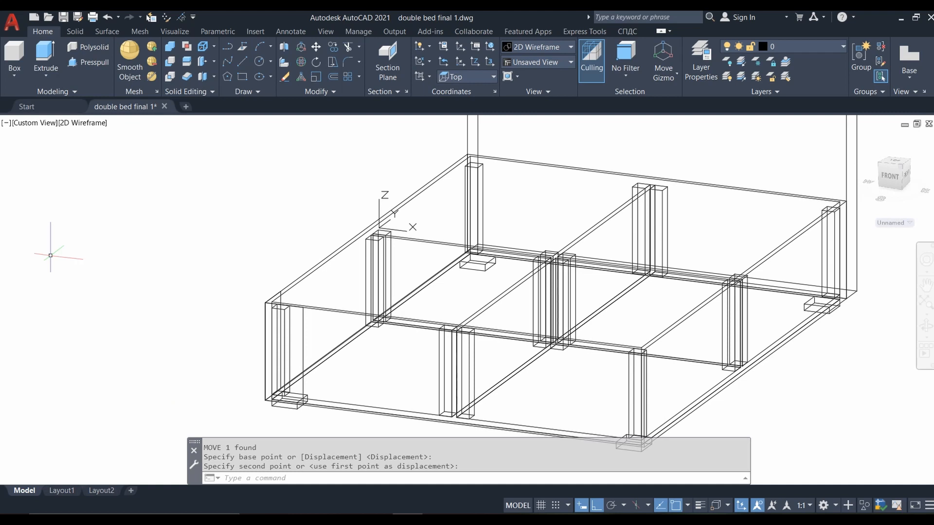
- In the Front view, mirror the foot-panel rectangle about the bed's centreline, keeping the original
{"action": "left_click", "coordinate": [28, 128]}
{"action": "left_click", "coordinate": [53, 198]}
{"action": "left_click", "coordinate": [249, 344]}
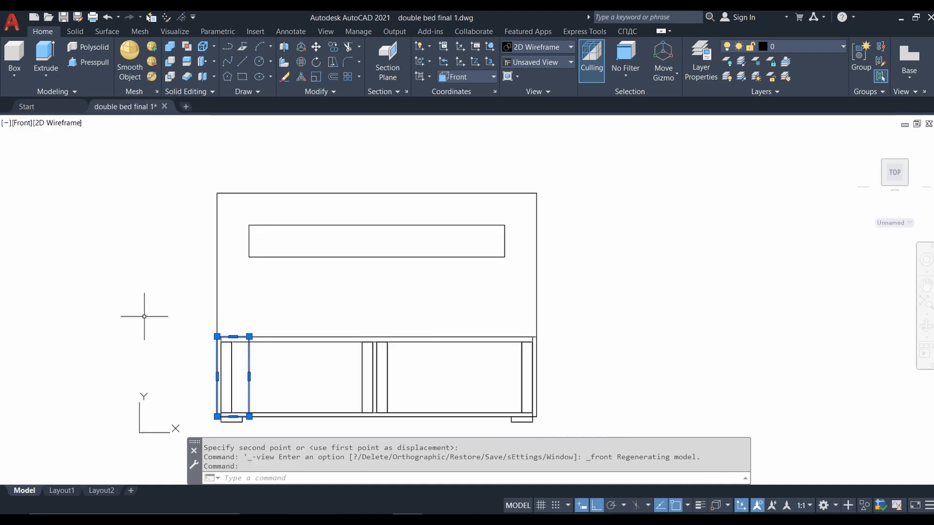
{"action": "type", "text": "mi"}
{"action": "key", "text": "Return"}
{"action": "left_click", "coordinate": [376, 193]}
{"action": "left_click", "coordinate": [375, 300]}
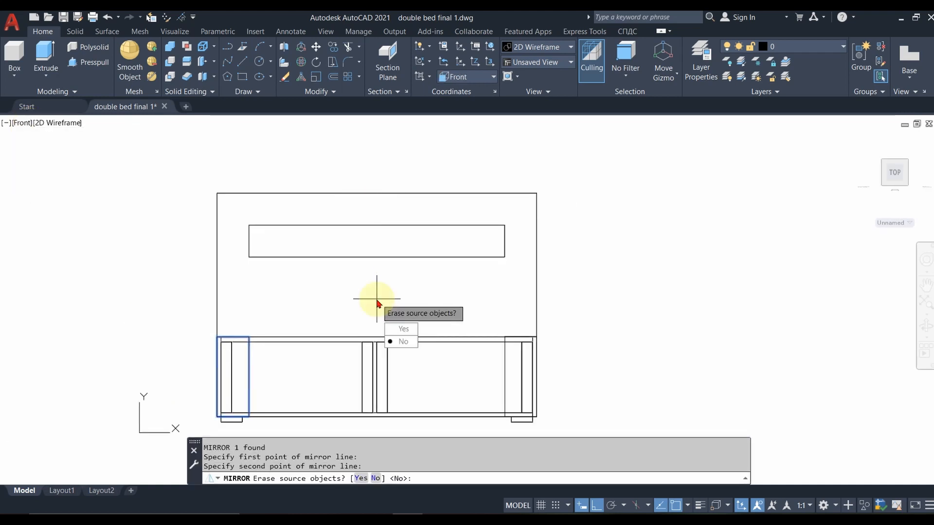
- Restore the World UCS in the SE Isometric view and switch to the Left view
{"action": "left_click", "coordinate": [21, 125]}
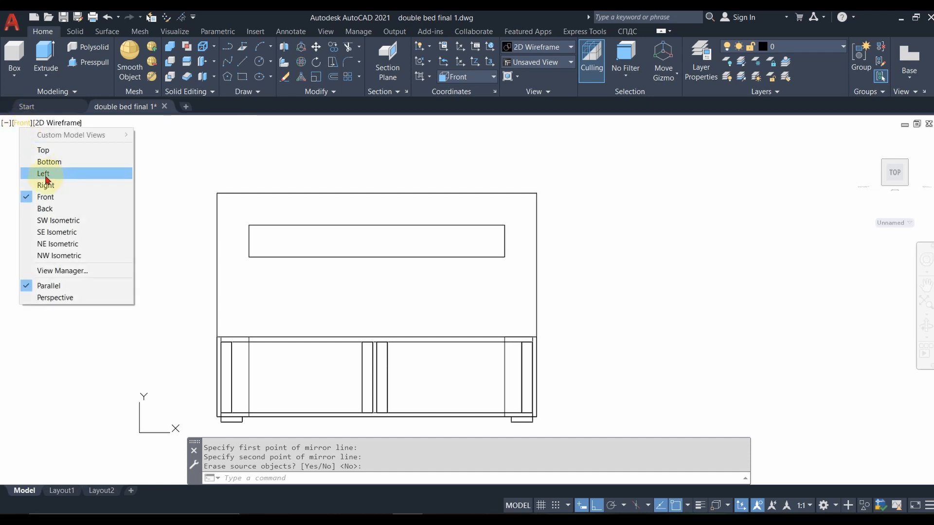
{"action": "left_click", "coordinate": [55, 232]}
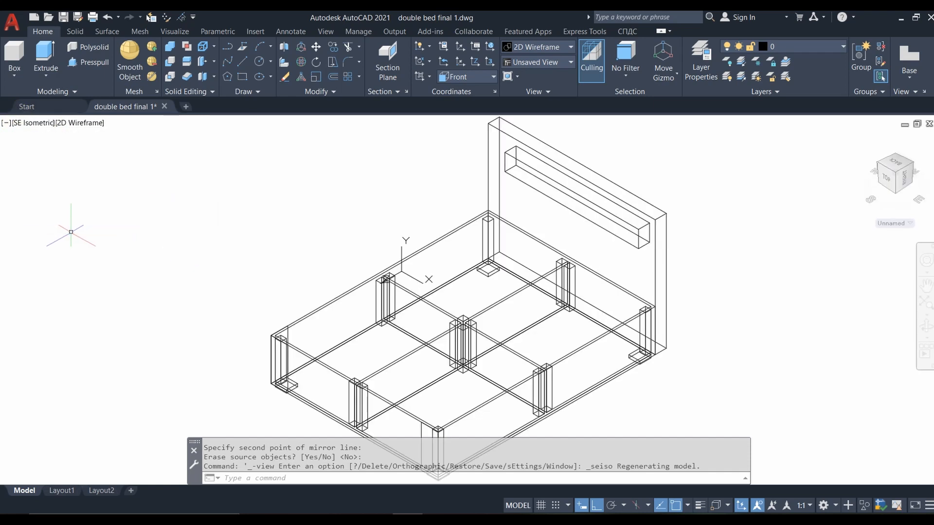
{"action": "type", "text": "ucs"}
{"action": "key", "text": "Return"}
{"action": "type", "text": "w"}
{"action": "key", "text": "Return"}
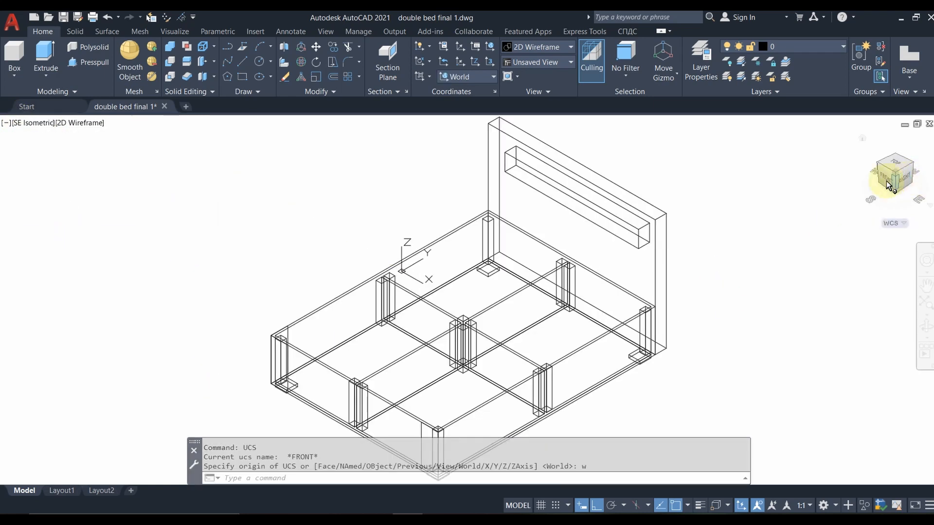
{"action": "left_click", "coordinate": [28, 128]}
{"action": "left_click", "coordinate": [68, 171]}
{"action": "left_click", "coordinate": [561, 362]}
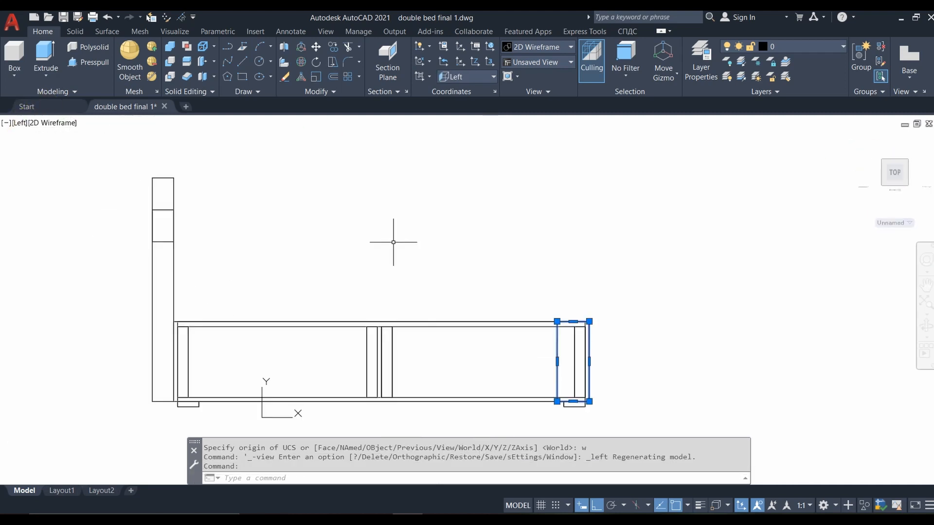
{"action": "key", "text": "Return"}
{"action": "left_click", "coordinate": [381, 324]}
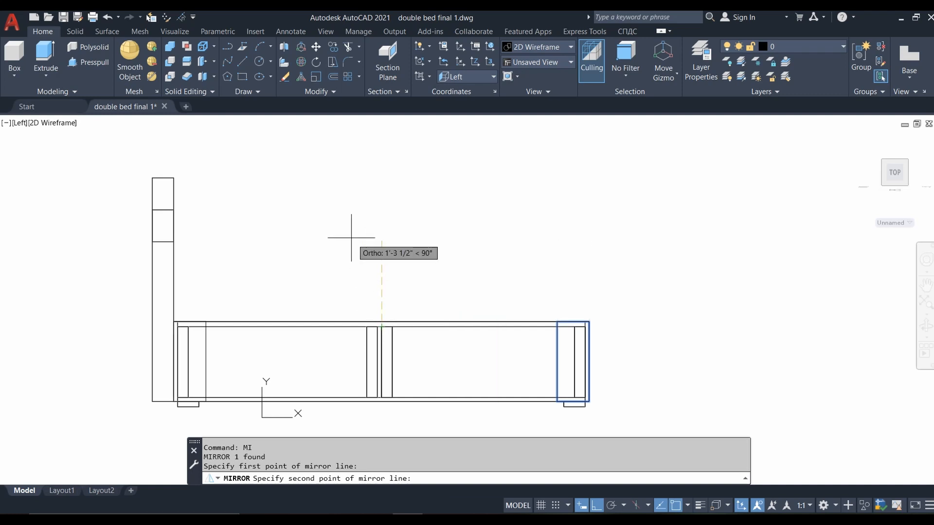
{"action": "key", "text": "Escape"}
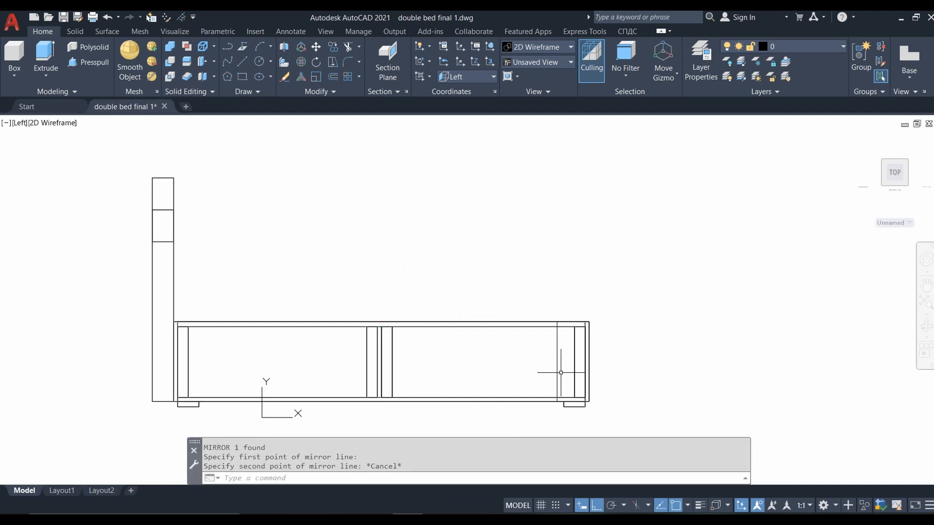
- Mirror the side-panel rectangle about the middle of the box frame to the headboard end, keeping the original
{"action": "key", "text": "Return"}
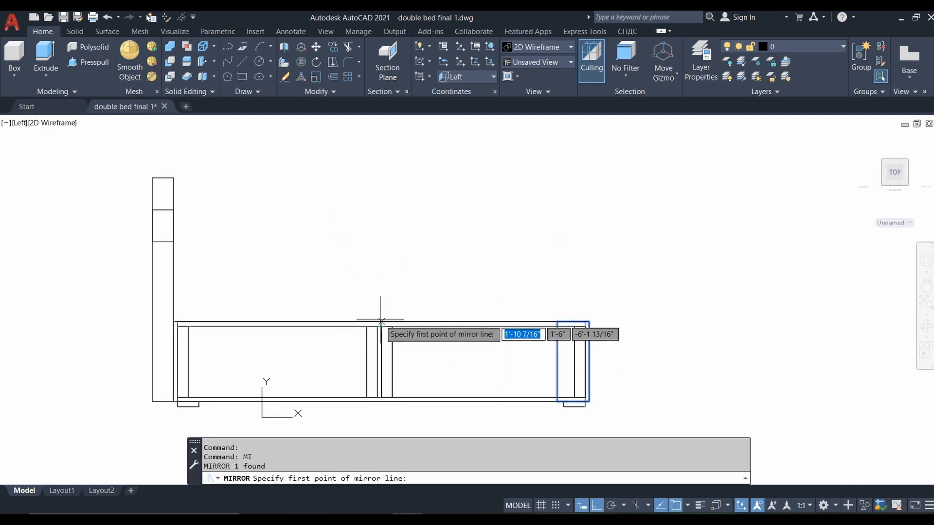
{"action": "left_click", "coordinate": [382, 301]}
{"action": "left_click", "coordinate": [371, 192]}
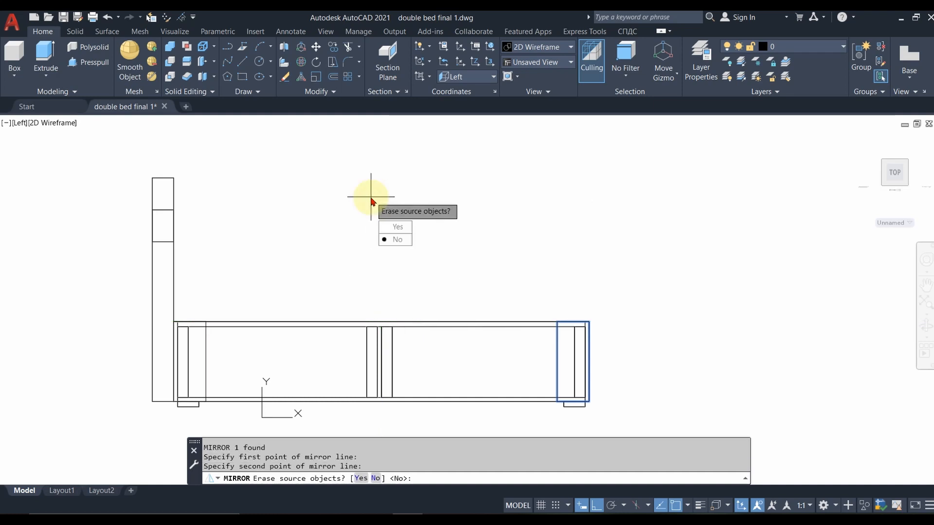
{"action": "key", "text": "Return"}
{"action": "mouse_move", "coordinate": [247, 329]}
{"action": "middle_mouse_down", "text": "shift"}
{"action": "mouse_move", "coordinate": [346, 366]}
{"action": "mouse_move", "coordinate": [265, 389]}
{"action": "mouse_move", "coordinate": [229, 378]}
{"action": "mouse_move", "coordinate": [250, 327]}
{"action": "middle_mouse_up", "text": "shift"}
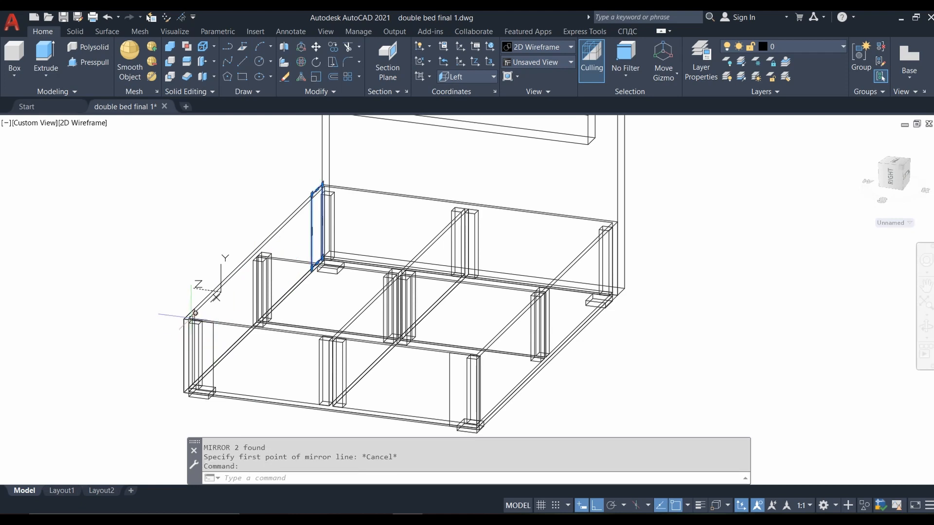
{"action": "scroll", "coordinate": [194, 314], "scroll_direction": "up", "scroll_amount": 3}
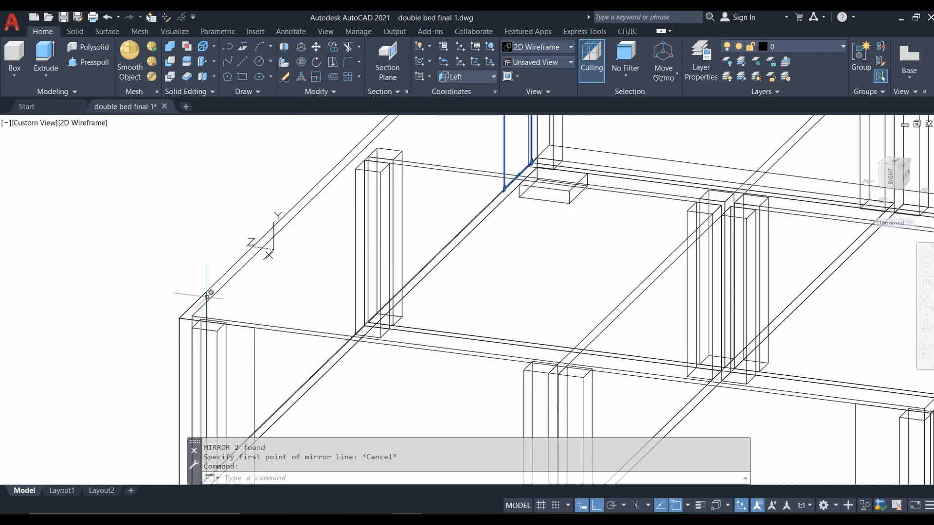
- 3D-mirror both side-panel corner rectangles onto the opposite side panel using a three-point plane through the bed's middle, keeping the originals
{"action": "left_click", "coordinate": [285, 51]}
{"action": "scroll", "coordinate": [198, 225], "scroll_direction": "down", "scroll_amount": 5}
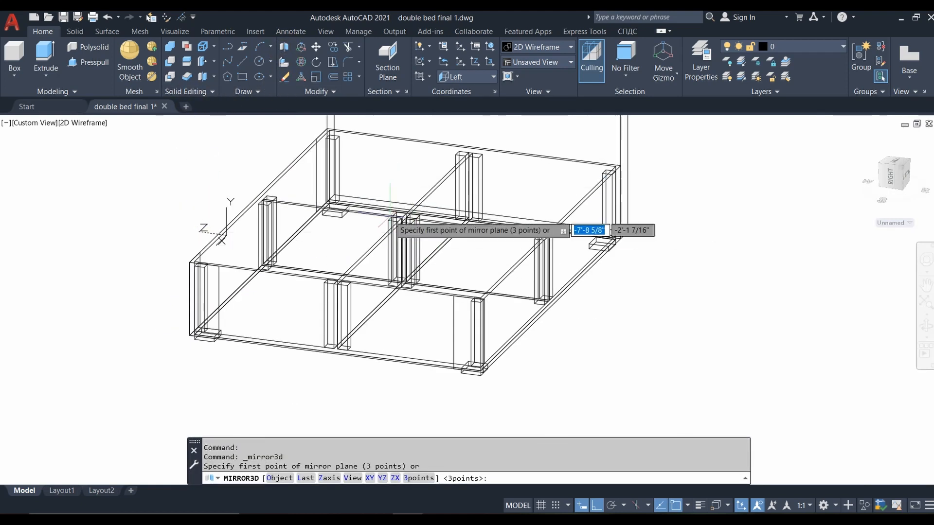
{"action": "scroll", "coordinate": [409, 204], "scroll_direction": "down", "scroll_amount": 3}
{"action": "left_click", "coordinate": [436, 136]}
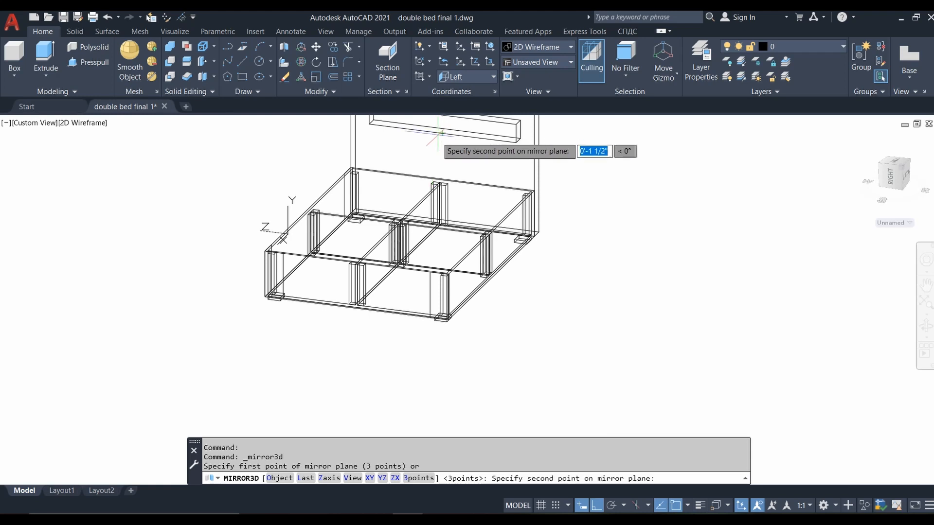
{"action": "left_click", "coordinate": [381, 194]}
{"action": "left_click", "coordinate": [383, 154]}
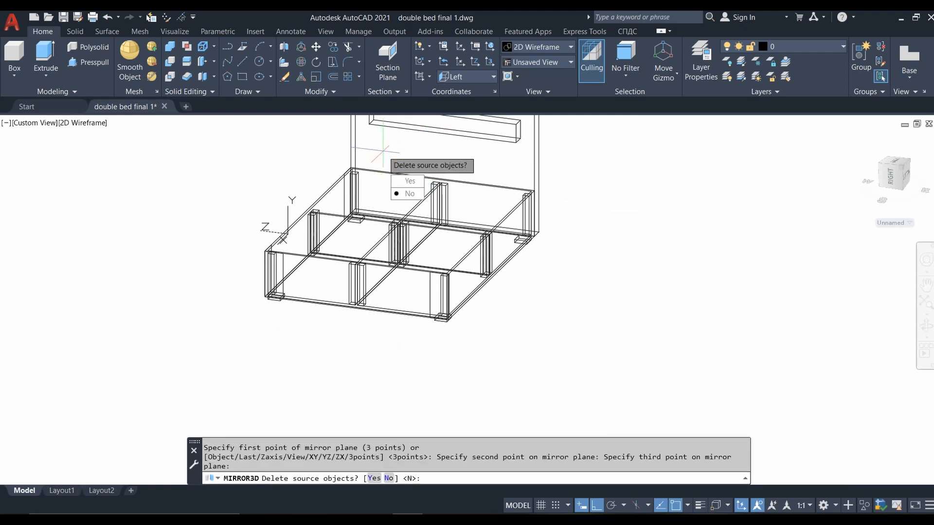
{"action": "scroll", "coordinate": [459, 297], "scroll_direction": "up", "scroll_amount": 3}
{"action": "key", "text": "Return"}
{"action": "key", "text": "Escape"}
{"action": "scroll", "coordinate": [459, 363], "scroll_direction": "down", "scroll_amount": 2}
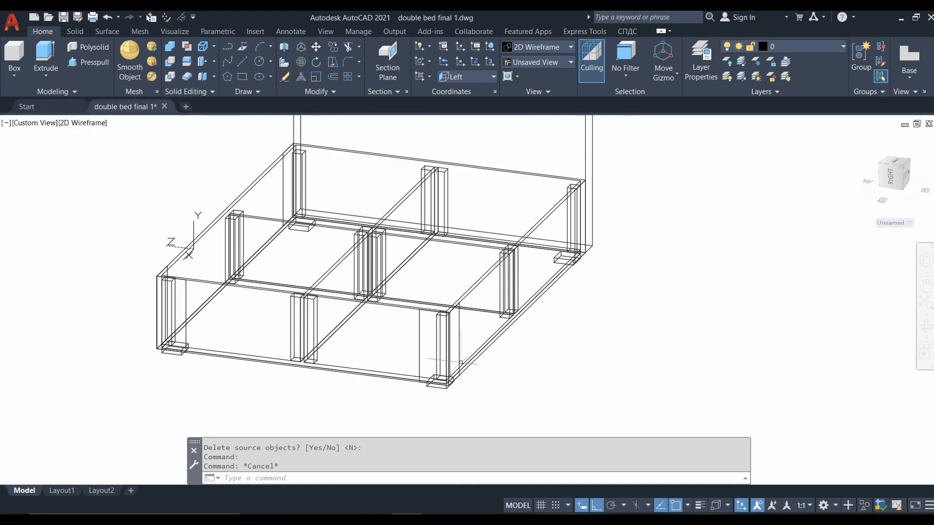
- Display the bed in the Conceptual visual style
{"action": "left_click", "coordinate": [70, 127]}
{"action": "left_click", "coordinate": [95, 159]}
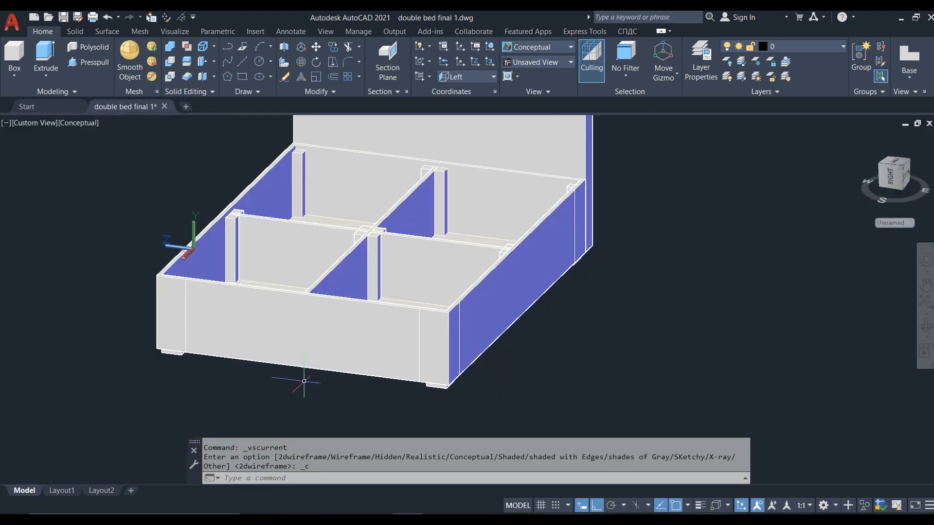
{"action": "middle_click_drag", "start_coordinate": [383, 404], "coordinate": [340, 350], "text": "shift"}
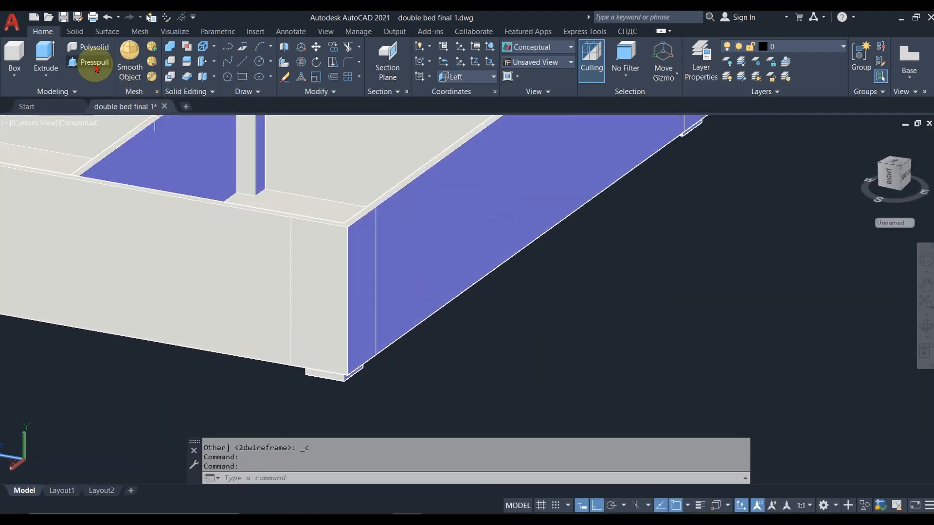
- Press-pull the corner trim rectangles on the foot panel and the adjacent side panel outward by 0.25"
{"action": "left_click", "coordinate": [96, 68]}
{"action": "left_click", "coordinate": [316, 258]}
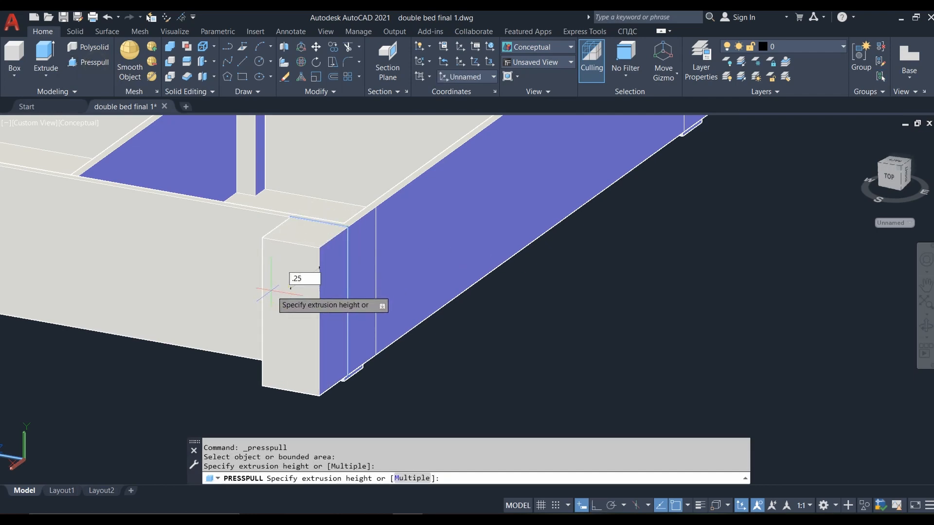
{"action": "key", "text": "Return"}
{"action": "scroll", "coordinate": [401, 364], "scroll_direction": "down", "scroll_amount": 2}
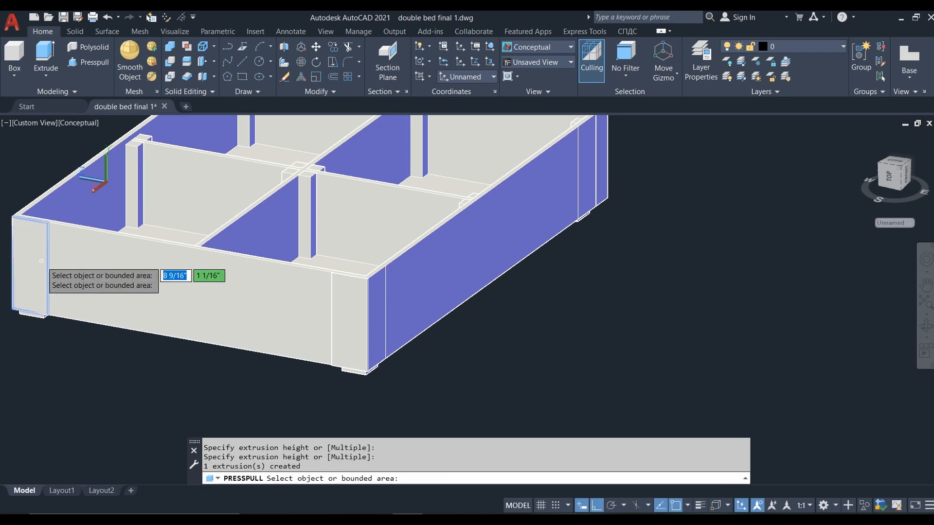
{"action": "scroll", "coordinate": [37, 217], "scroll_direction": "up", "scroll_amount": 5}
{"action": "scroll", "coordinate": [34, 263], "scroll_direction": "down", "scroll_amount": 4}
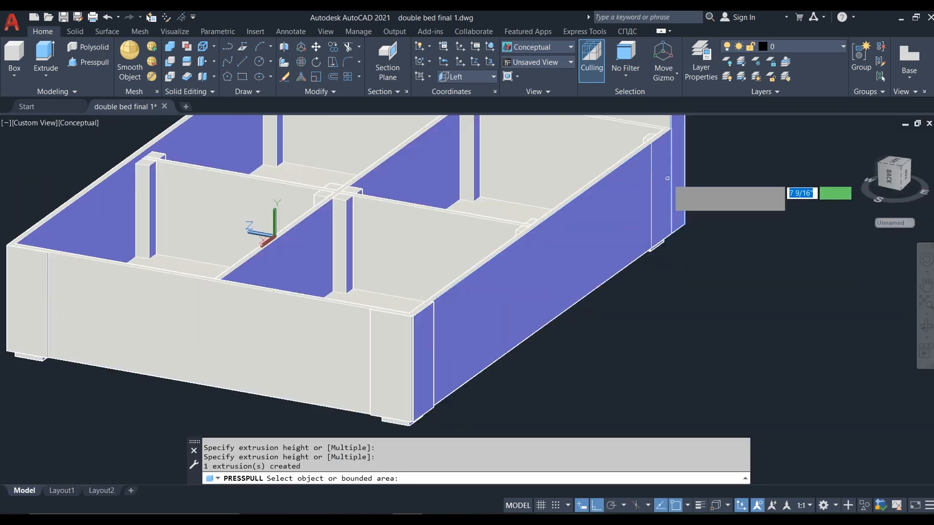
{"action": "scroll", "coordinate": [377, 326], "scroll_direction": "down", "scroll_amount": 5}
- Press-pull the corner trim rectangles outward on the opposite side panel
{"action": "middle_click_drag", "start_coordinate": [373, 329], "coordinate": [529, 351], "text": "shift"}
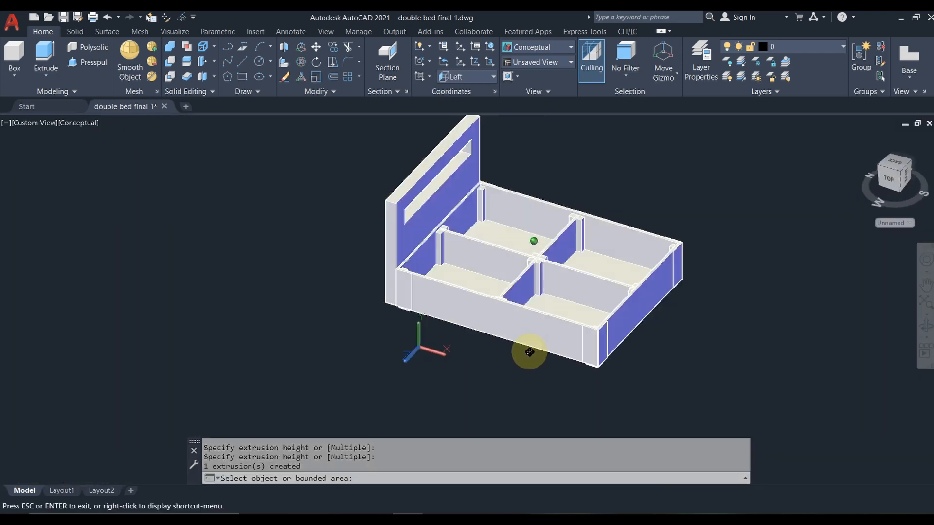
{"action": "scroll", "coordinate": [584, 351], "scroll_direction": "up", "scroll_amount": 3}
{"action": "left_click", "coordinate": [657, 324]}
{"action": "left_click", "coordinate": [658, 323]}
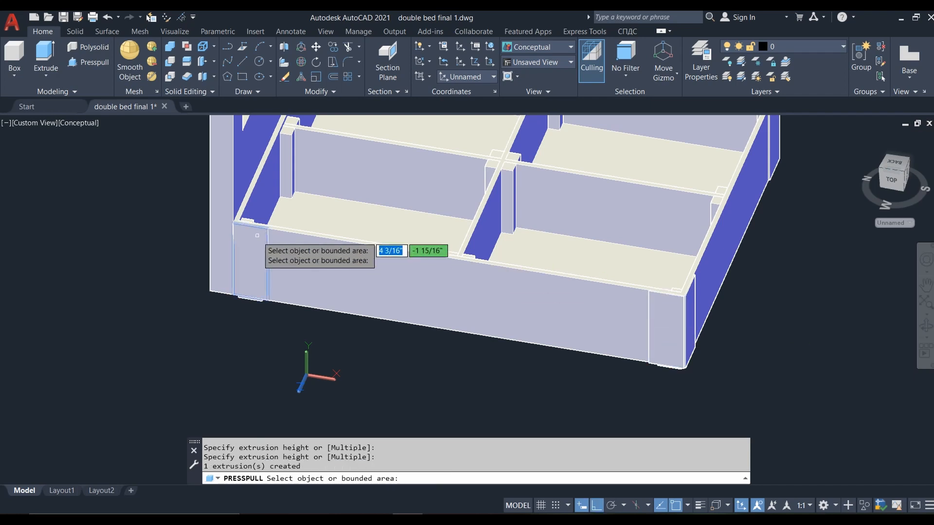
- Press-pull the foot strip's narrow edge face flush with the side strip to close the first foot-end corner gap
{"action": "mouse_move", "coordinate": [323, 323]}
{"action": "middle_mouse_down", "text": "shift"}
{"action": "mouse_move", "coordinate": [473, 379]}
{"action": "mouse_move", "coordinate": [407, 354]}
{"action": "mouse_move", "coordinate": [285, 350]}
{"action": "mouse_move", "coordinate": [308, 334]}
{"action": "middle_mouse_up", "text": "shift"}
{"action": "scroll", "coordinate": [445, 326], "scroll_direction": "up", "scroll_amount": 5}
{"action": "scroll", "coordinate": [446, 326], "scroll_direction": "up", "scroll_amount": 4}
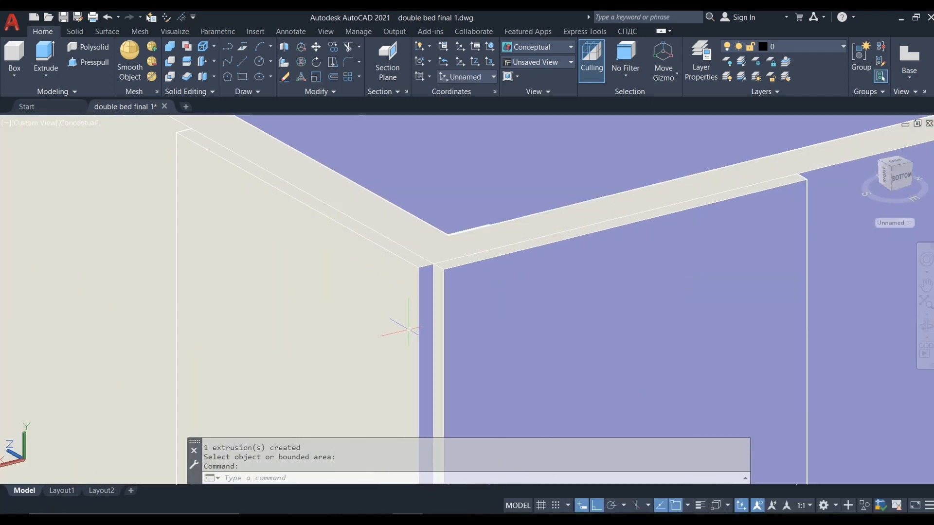
{"action": "left_click", "coordinate": [72, 74]}
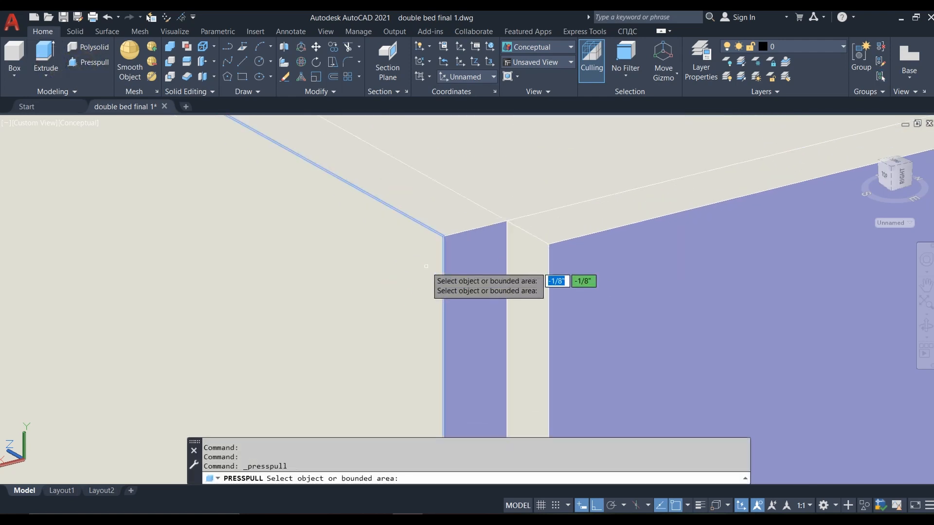
{"action": "left_click", "coordinate": [487, 259]}
{"action": "left_click", "coordinate": [545, 246]}
{"action": "scroll", "coordinate": [454, 306], "scroll_direction": "down", "scroll_amount": 6}
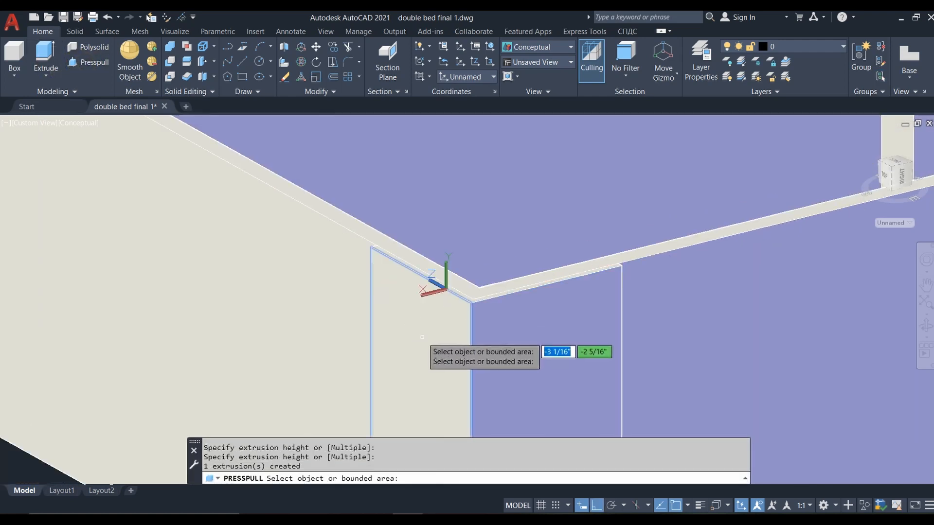
{"action": "key", "text": "Return"}
- Press-pull the foot strip's edge face to close the gap between trim strips at the other foot-end corner
{"action": "scroll", "coordinate": [419, 293], "scroll_direction": "down", "scroll_amount": 6}
{"action": "scroll", "coordinate": [397, 311], "scroll_direction": "down", "scroll_amount": 3}
{"action": "scroll", "coordinate": [634, 322], "scroll_direction": "up", "scroll_amount": 10}
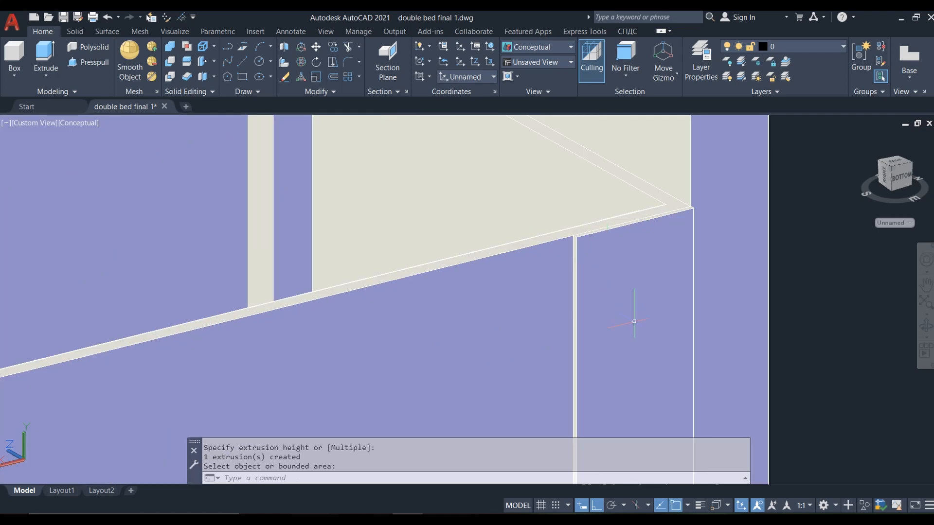
{"action": "scroll", "coordinate": [509, 320], "scroll_direction": "down", "scroll_amount": 10}
{"action": "middle_click_drag", "start_coordinate": [226, 307], "coordinate": [418, 396], "text": "shift"}
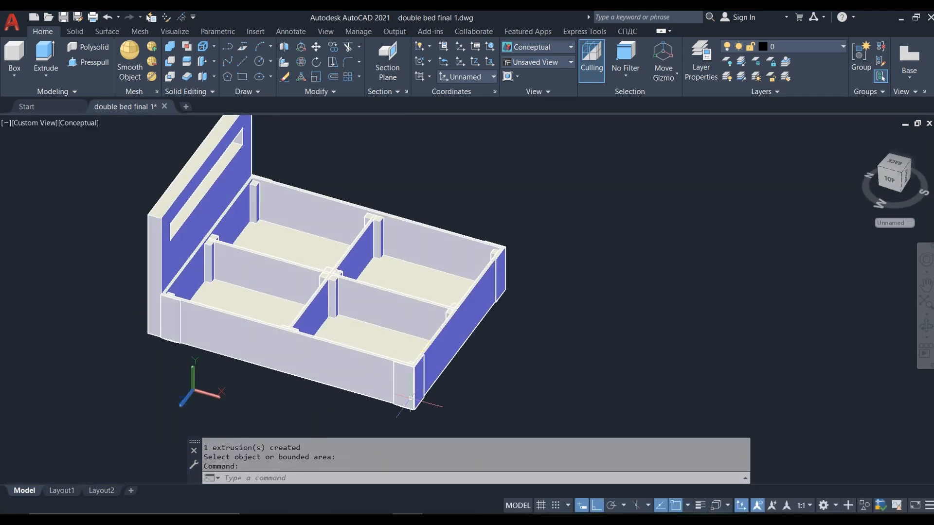
{"action": "scroll", "coordinate": [383, 308], "scroll_direction": "up", "scroll_amount": 10}
{"action": "left_click", "coordinate": [88, 63]}
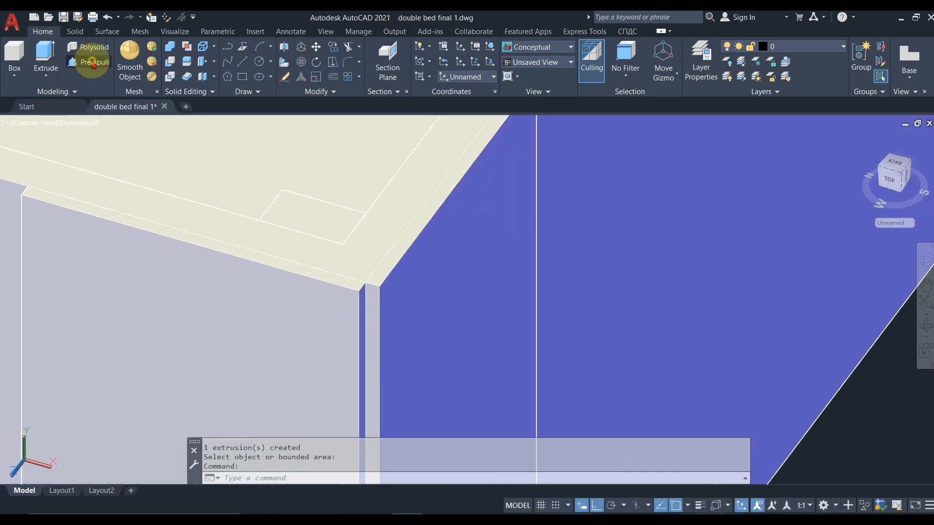
{"action": "middle_click_drag", "start_coordinate": [362, 297], "coordinate": [345, 272], "text": "shift"}
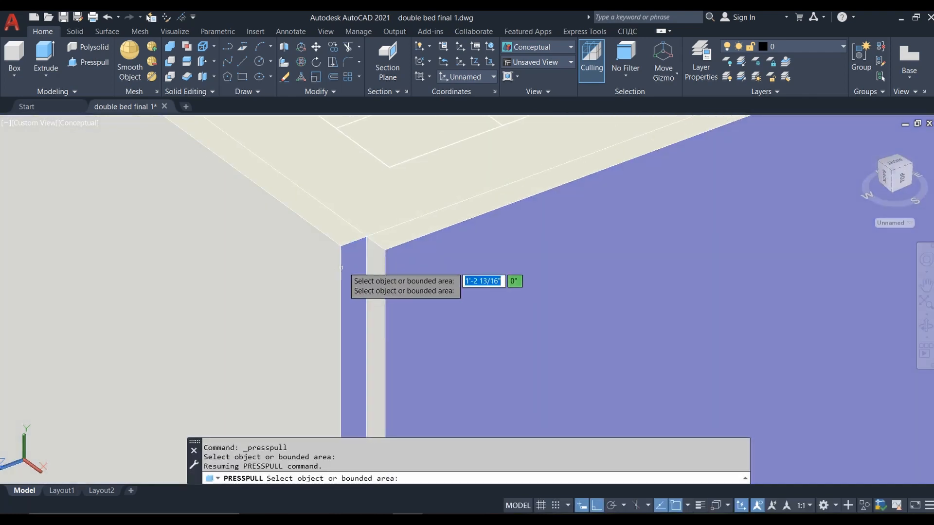
{"action": "left_click", "coordinate": [350, 273]}
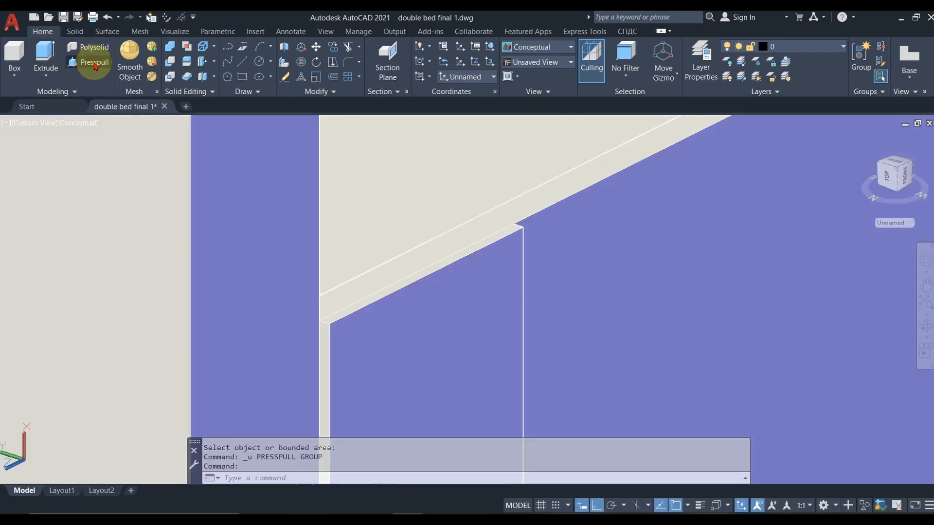
- Press-pull one side face of the headboard outward by 0.25" to align it with the side trim
{"action": "left_click", "coordinate": [93, 63]}
{"action": "left_click", "coordinate": [300, 294]}
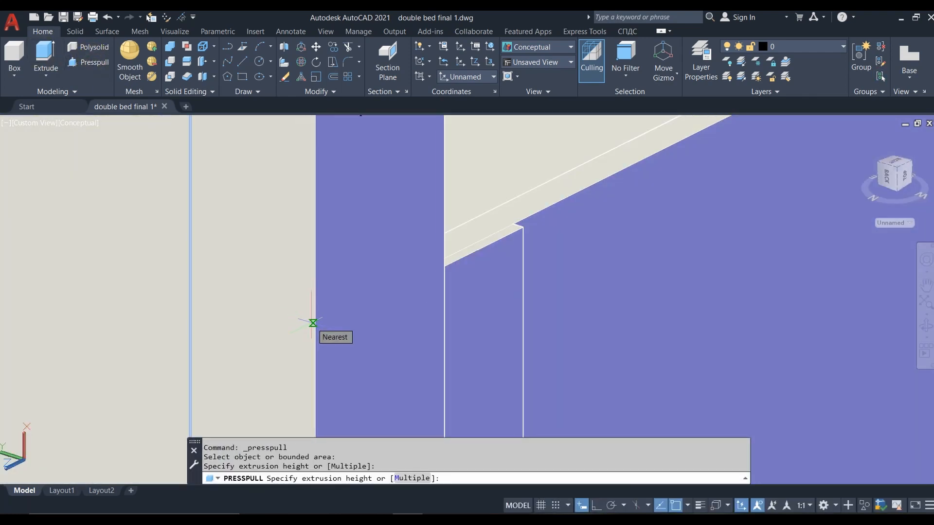
{"action": "type", "text": ".25"}
{"action": "key", "text": "Return"}
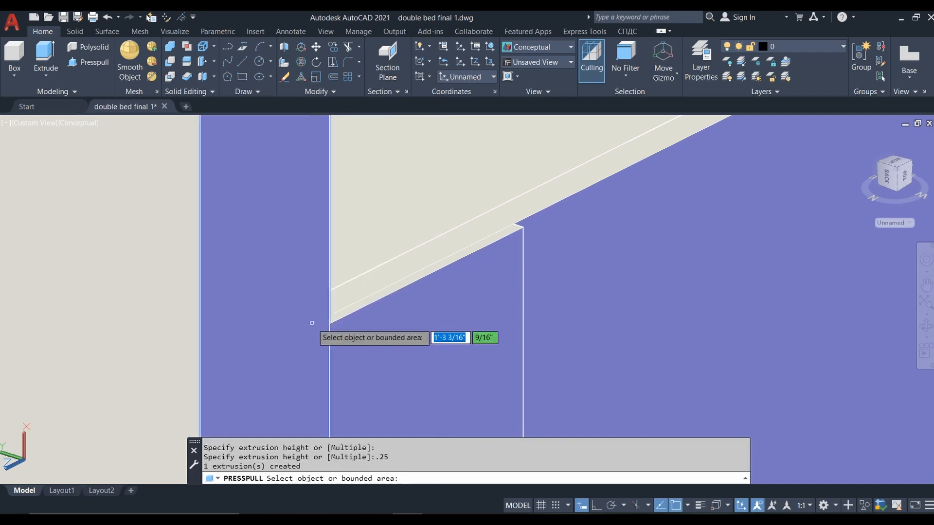
- Press-pull the headboard's opposite side face outward to align it with that side's trim strip
{"action": "scroll", "coordinate": [312, 323], "scroll_direction": "down", "scroll_amount": 10}
{"action": "middle_click_drag", "start_coordinate": [481, 381], "coordinate": [162, 390], "text": "shift"}
{"action": "scroll", "coordinate": [601, 299], "scroll_direction": "up", "scroll_amount": 5}
{"action": "middle_click_drag", "start_coordinate": [600, 299], "coordinate": [481, 337], "text": "shift"}
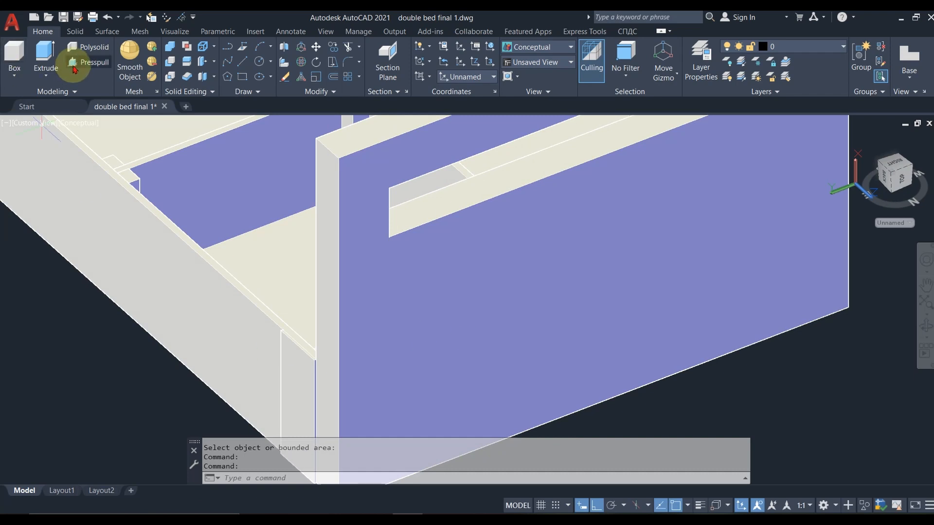
{"action": "left_click", "coordinate": [74, 65]}
{"action": "left_click", "coordinate": [324, 258]}
{"action": "left_click", "coordinate": [276, 277]}
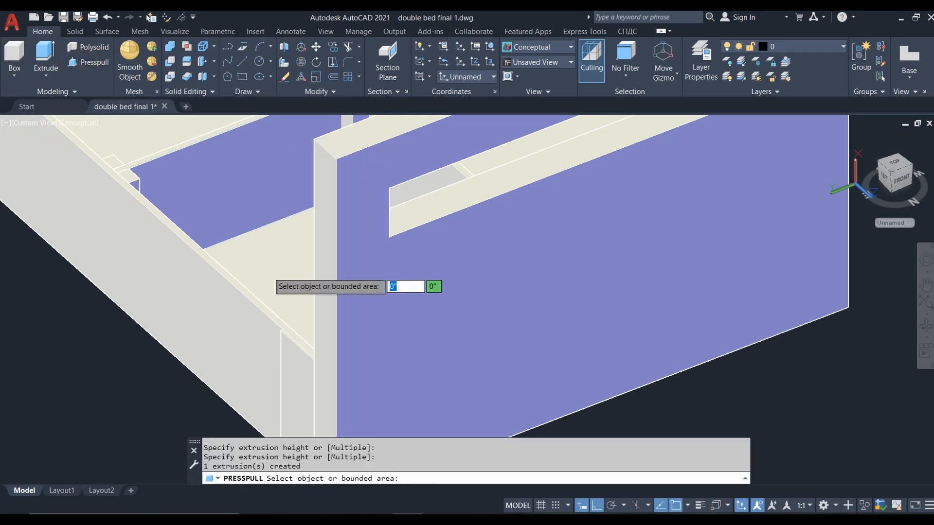
{"action": "scroll", "coordinate": [267, 272], "scroll_direction": "down", "scroll_amount": 5}
{"action": "middle_click_drag", "start_coordinate": [268, 292], "coordinate": [510, 156], "text": "shift"}
{"action": "key", "text": "Escape"}
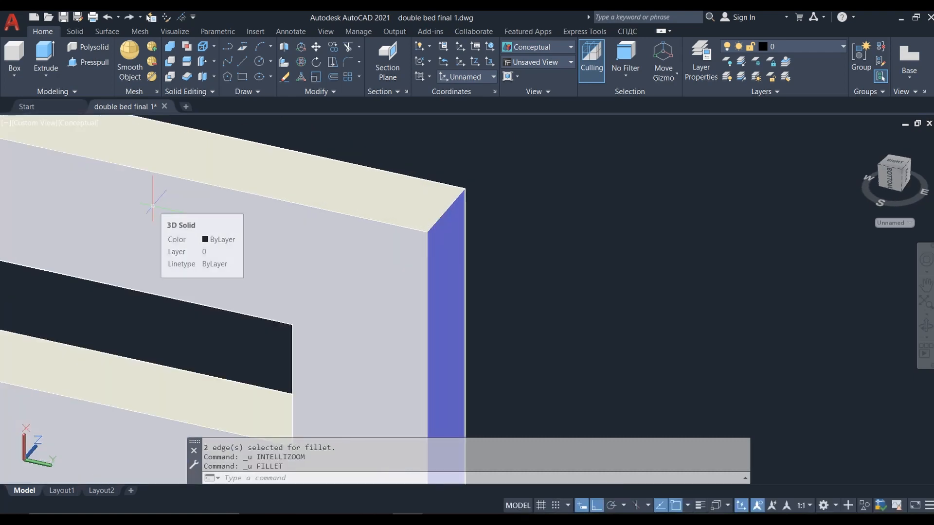
- Fillet the top and both vertical edges of the headboard's front face with a 0.5" radius
{"action": "type", "text": "F"}
{"action": "key", "text": "Return"}
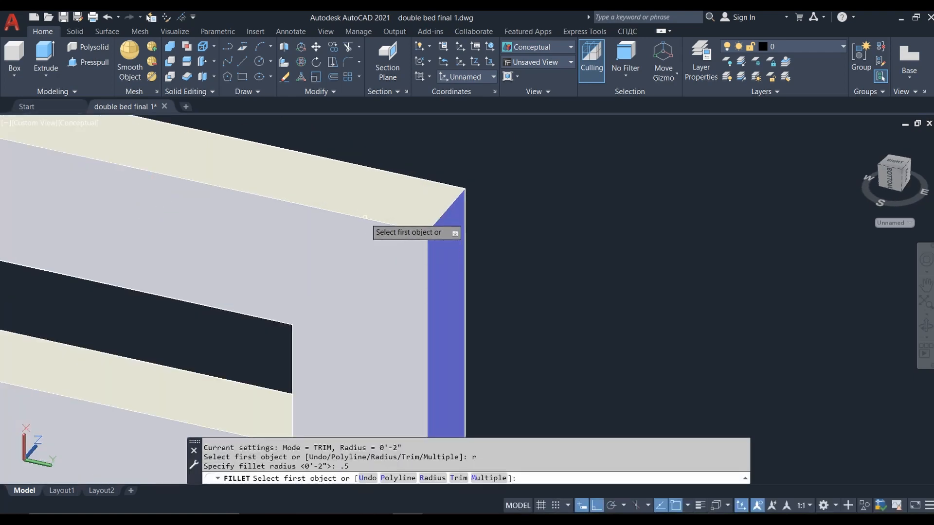
{"action": "left_click", "coordinate": [364, 217]}
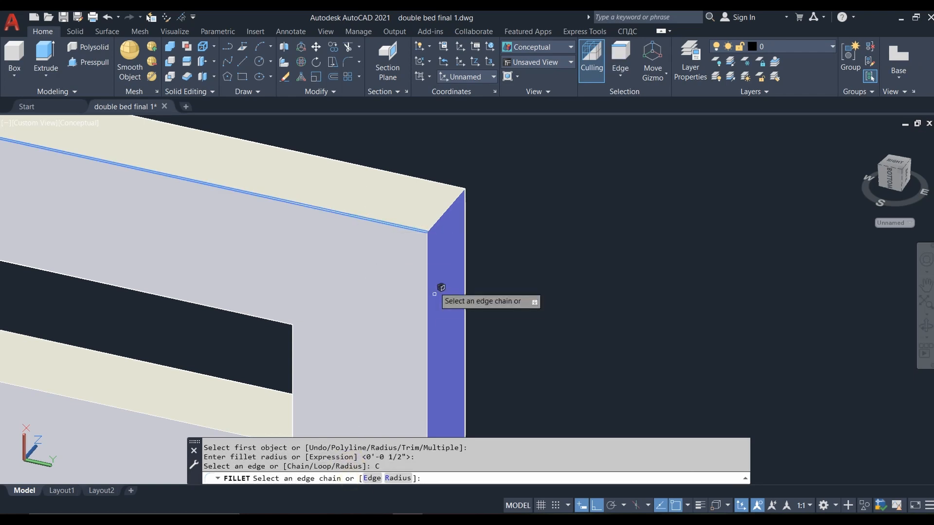
{"action": "left_click", "coordinate": [426, 274]}
{"action": "scroll", "coordinate": [508, 325], "scroll_direction": "down", "scroll_amount": 8}
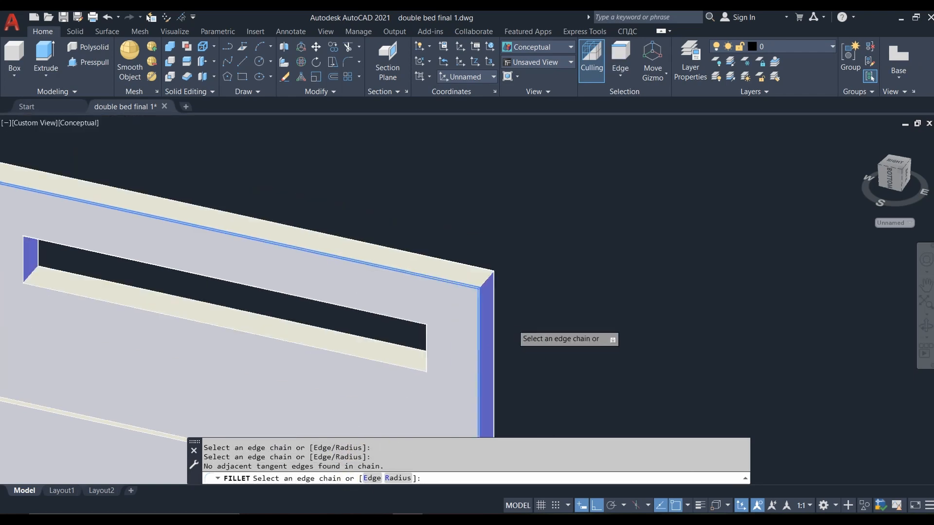
{"action": "scroll", "coordinate": [228, 257], "scroll_direction": "up", "scroll_amount": 8}
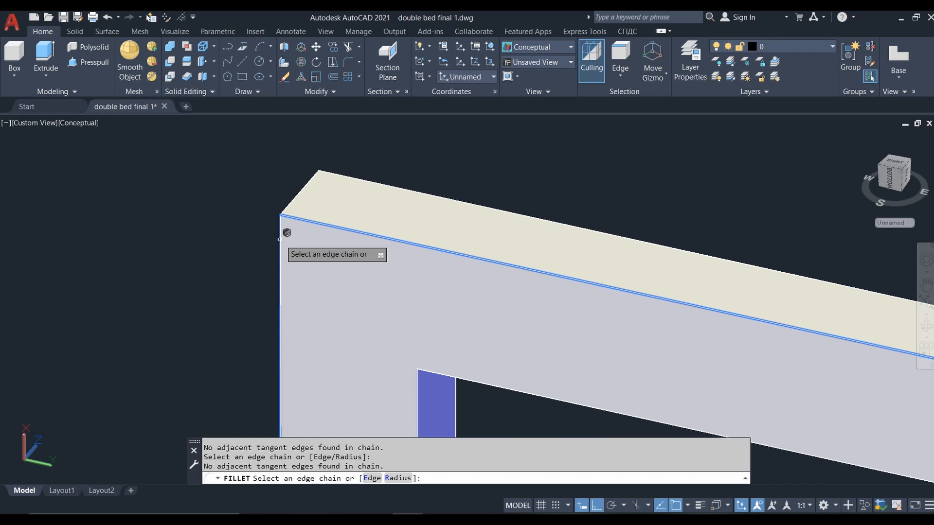
{"action": "left_click", "coordinate": [280, 240]}
{"action": "key", "text": "Return"}
{"action": "scroll", "coordinate": [156, 257], "scroll_direction": "down", "scroll_amount": 6}
{"action": "scroll", "coordinate": [437, 328], "scroll_direction": "up", "scroll_amount": 10}
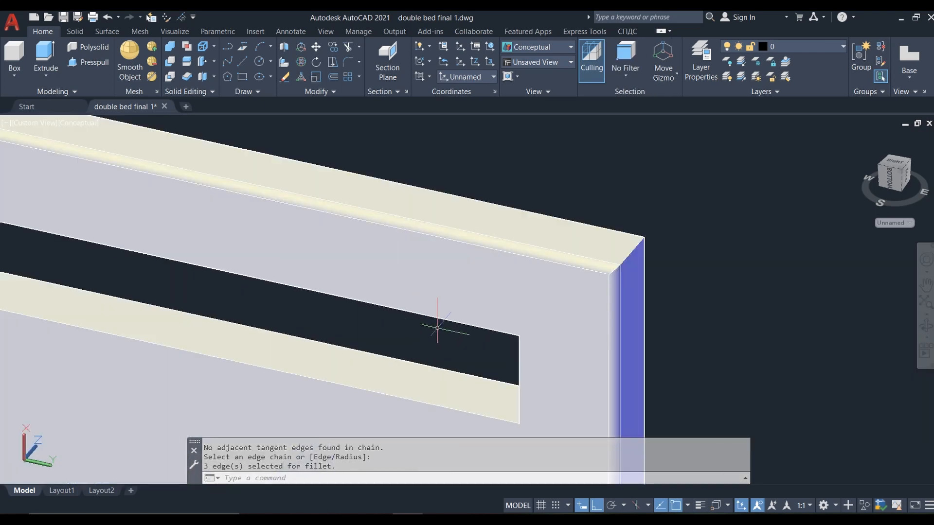
- Fillet all four front edges of the headboard slot with a 1/2" radius using chain selection
{"action": "mouse_move", "coordinate": [505, 384]}
{"action": "middle_mouse_down", "text": "shift"}
{"action": "mouse_move", "coordinate": [403, 361]}
{"action": "mouse_move", "coordinate": [489, 378]}
{"action": "middle_mouse_up", "text": "shift"}
{"action": "scroll", "coordinate": [514, 317], "scroll_direction": "down", "scroll_amount": 6}
{"action": "scroll", "coordinate": [376, 273], "scroll_direction": "up", "scroll_amount": 9}
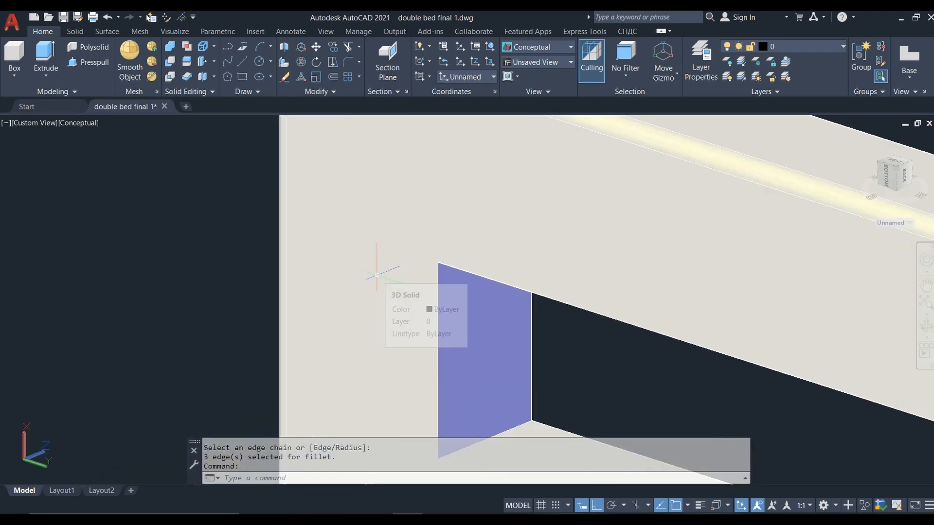
{"action": "type", "text": "f"}
{"action": "key", "text": "Return"}
{"action": "left_click", "coordinate": [457, 269]}
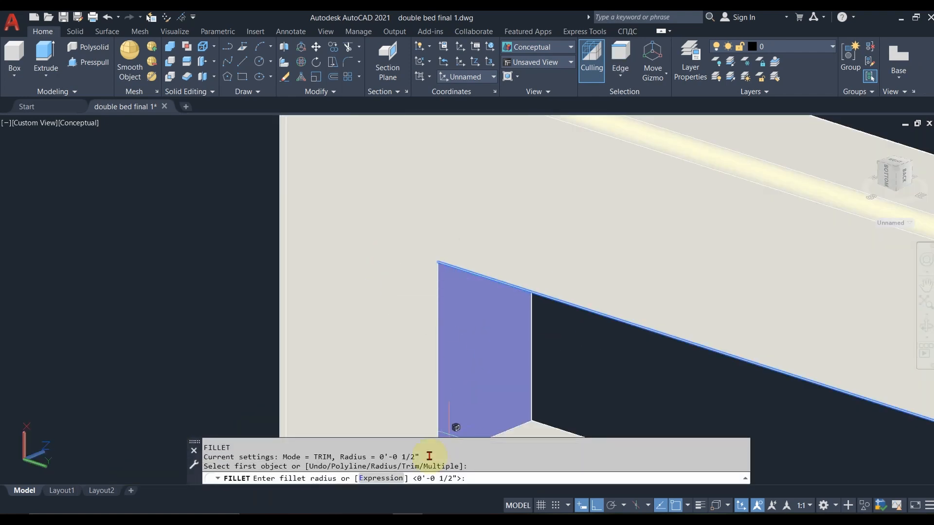
{"action": "key", "text": "Return"}
{"action": "scroll", "coordinate": [348, 261], "scroll_direction": "down", "scroll_amount": 8}
{"action": "scroll", "coordinate": [367, 315], "scroll_direction": "up", "scroll_amount": 6}
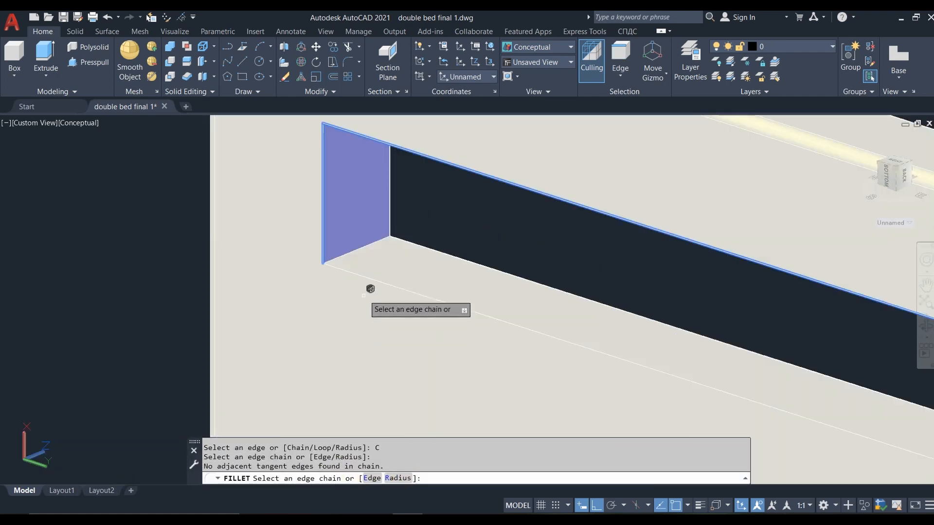
{"action": "left_click", "coordinate": [364, 279]}
{"action": "scroll", "coordinate": [299, 247], "scroll_direction": "down", "scroll_amount": 7}
{"action": "scroll", "coordinate": [544, 311], "scroll_direction": "up", "scroll_amount": 6}
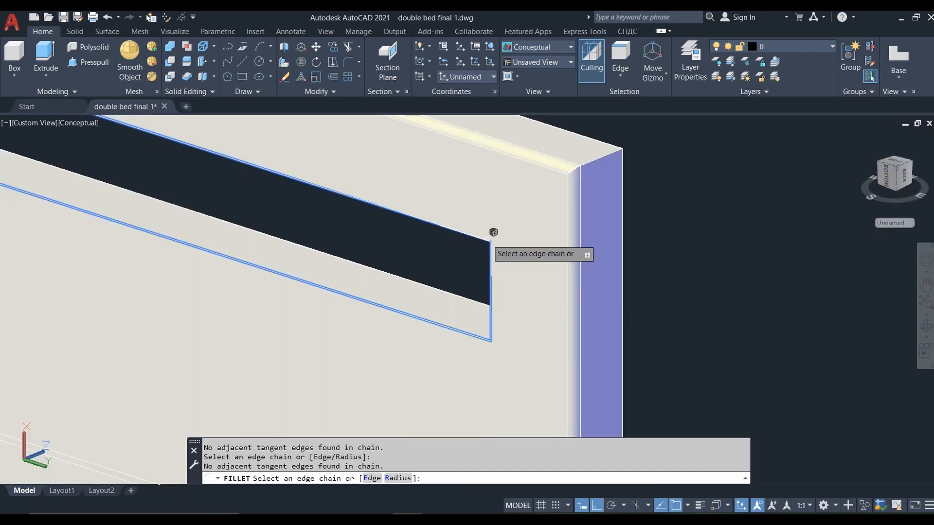
{"action": "key", "text": "Return"}
{"action": "scroll", "coordinate": [534, 296], "scroll_direction": "down", "scroll_amount": 6}
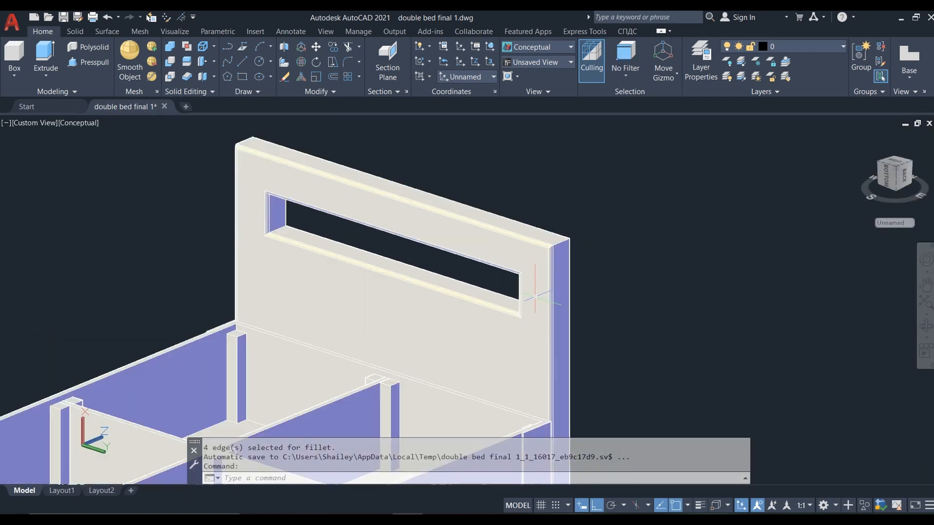
{"action": "mouse_move", "coordinate": [275, 328]}
{"action": "middle_mouse_down", "text": "shift"}
{"action": "mouse_move", "coordinate": [386, 308]}
{"action": "mouse_move", "coordinate": [423, 336]}
{"action": "mouse_move", "coordinate": [273, 340]}
{"action": "middle_mouse_up", "text": "shift"}
{"action": "scroll", "coordinate": [219, 370], "scroll_direction": "down", "scroll_amount": 2}
{"action": "middle_click_drag", "start_coordinate": [180, 388], "coordinate": [196, 350]}
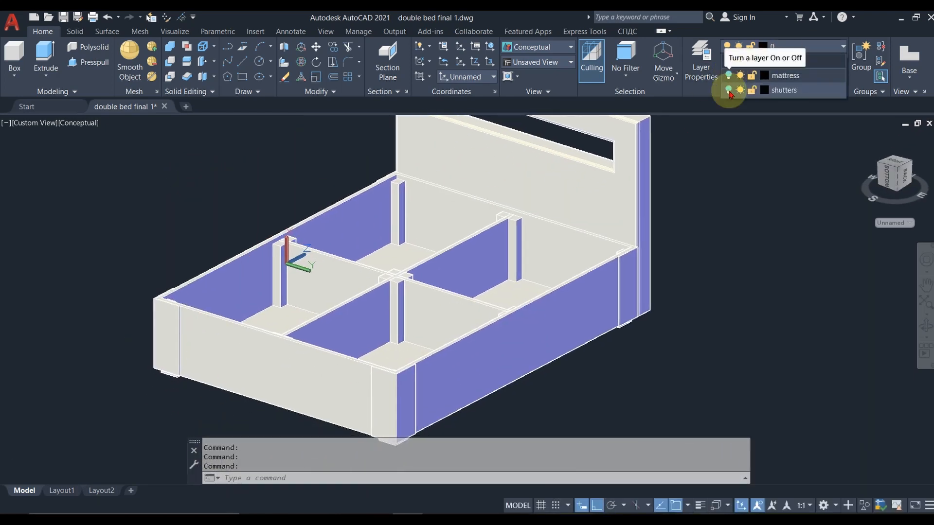
- Turn on the shutters and mattress layers
{"action": "left_click", "coordinate": [728, 89]}
{"action": "left_click", "coordinate": [728, 75]}
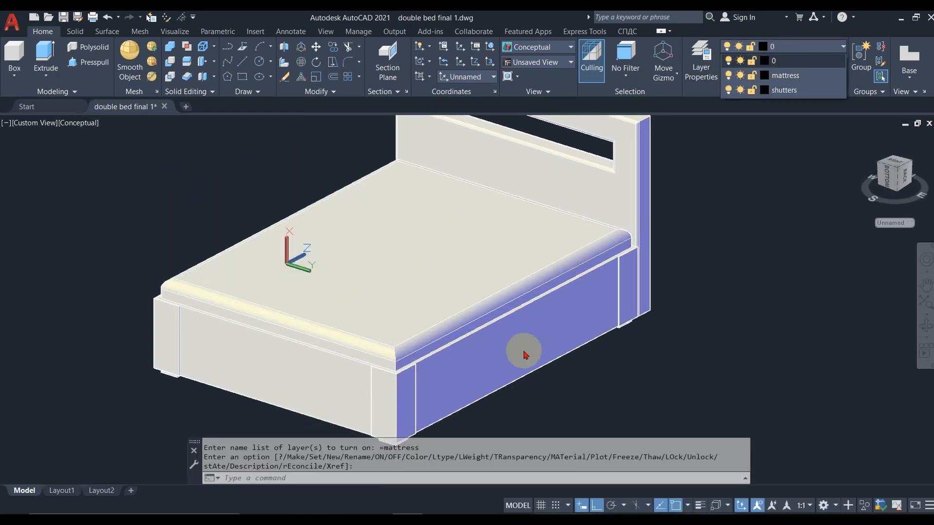
{"action": "scroll", "coordinate": [446, 287], "scroll_direction": "down", "scroll_amount": 6}
{"action": "scroll", "coordinate": [465, 285], "scroll_direction": "up", "scroll_amount": 5}
{"action": "scroll", "coordinate": [422, 383], "scroll_direction": "down", "scroll_amount": 2}
- Fillet the outer vertical edge of one foot-end corner trim strip with a 1/2" radius
{"action": "middle_click_drag", "start_coordinate": [418, 311], "coordinate": [485, 229], "text": "shift"}
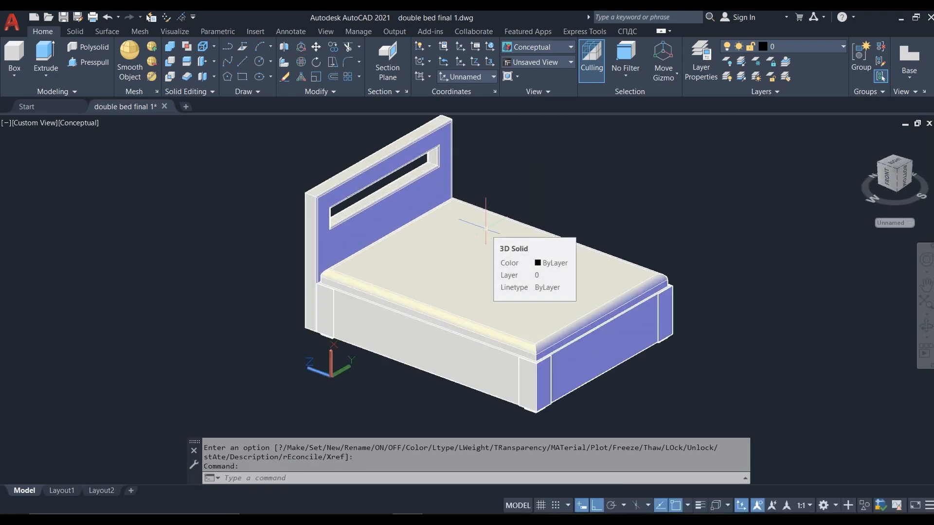
{"action": "scroll", "coordinate": [562, 369], "scroll_direction": "up", "scroll_amount": 9}
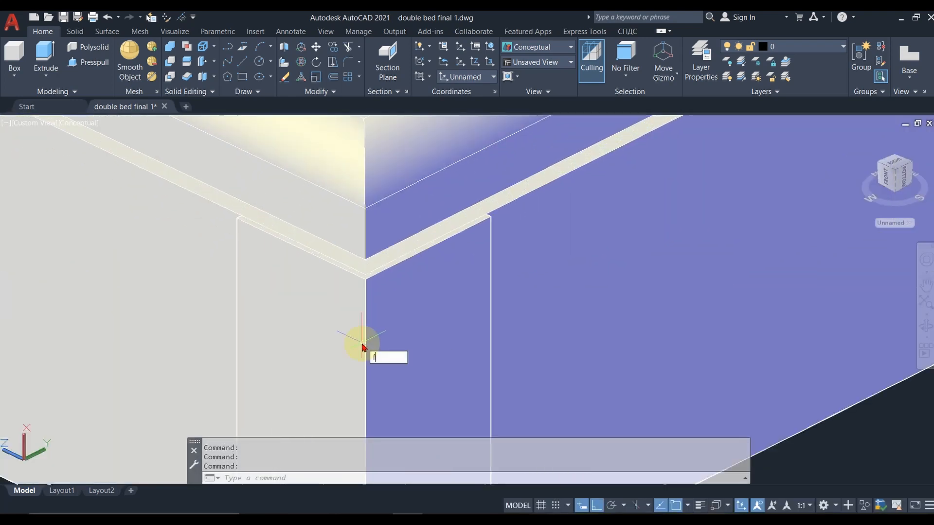
{"action": "key", "text": "Return"}
{"action": "left_click", "coordinate": [365, 341]}
{"action": "key", "text": "Return"}
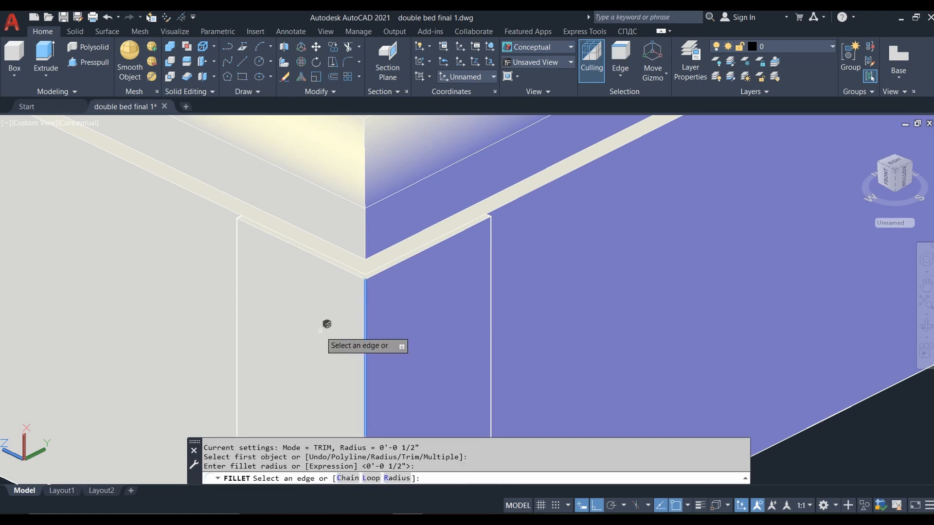
{"action": "key", "text": "Return"}
- Fillet the outer vertical edge of the opposite foot-end corner trim with the same 1/2" radius
{"action": "scroll", "coordinate": [320, 331], "scroll_direction": "down", "scroll_amount": 8}
{"action": "scroll", "coordinate": [175, 360], "scroll_direction": "up", "scroll_amount": 6}
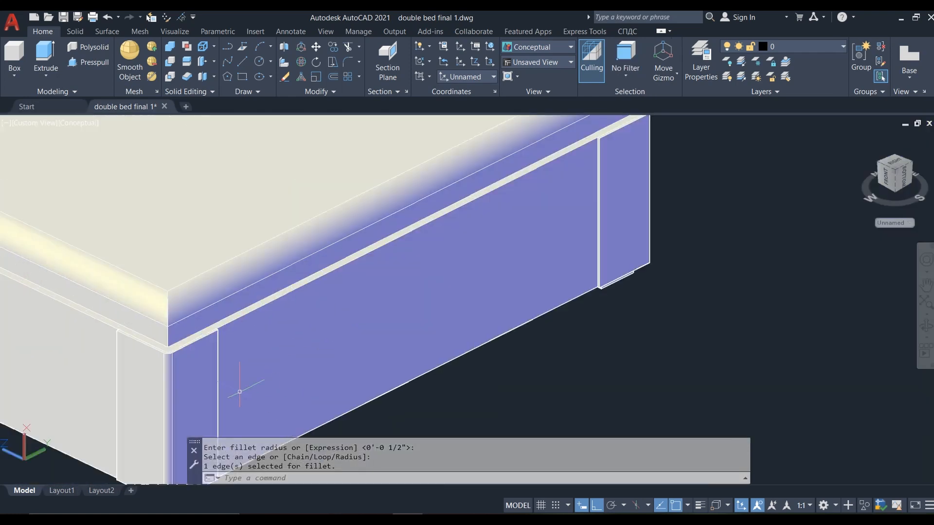
{"action": "scroll", "coordinate": [177, 335], "scroll_direction": "up", "scroll_amount": 3}
{"action": "scroll", "coordinate": [166, 321], "scroll_direction": "down", "scroll_amount": 2}
{"action": "middle_click_drag", "start_coordinate": [360, 375], "coordinate": [663, 313], "text": "shift"}
{"action": "key", "text": "Return"}
{"action": "left_click", "coordinate": [730, 290]}
{"action": "key", "text": "Return"}
{"action": "key", "text": "Return"}
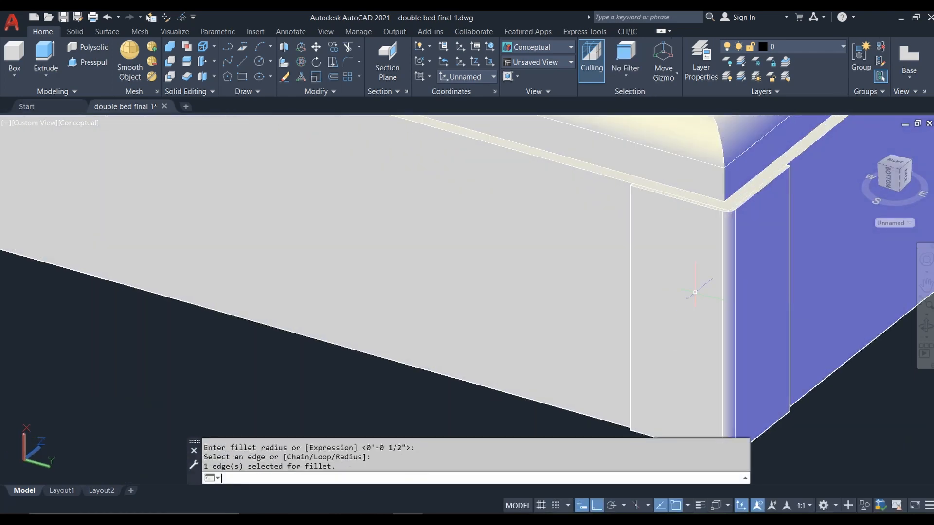
- Fillet the inner vertical edge of a corner trim strip on the foot face with a 0.1" radius
{"action": "scroll", "coordinate": [428, 317], "scroll_direction": "down", "scroll_amount": 2}
{"action": "middle_click_drag", "start_coordinate": [107, 317], "coordinate": [225, 437]}
{"action": "scroll", "coordinate": [209, 249], "scroll_direction": "up", "scroll_amount": 4}
{"action": "scroll", "coordinate": [212, 249], "scroll_direction": "up", "scroll_amount": 2}
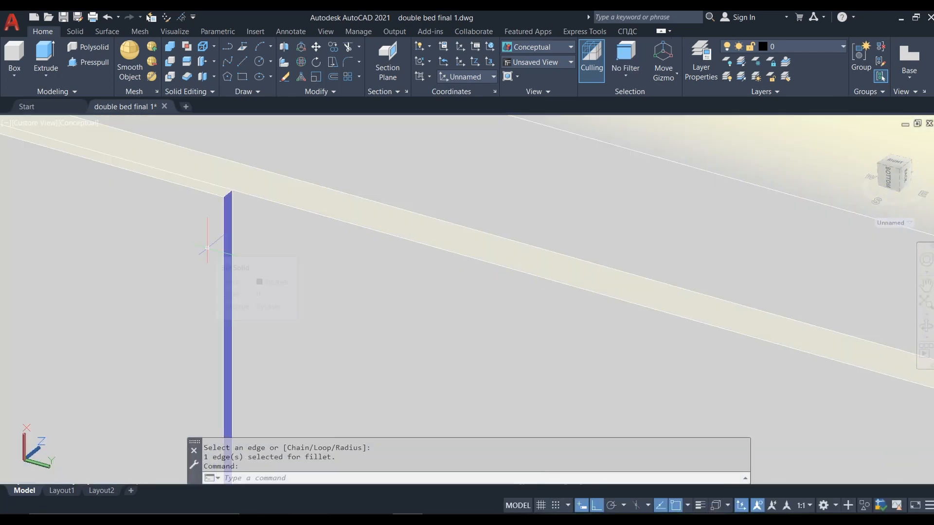
{"action": "type", "text": "F"}
{"action": "key", "text": "Return"}
{"action": "type", "text": "r"}
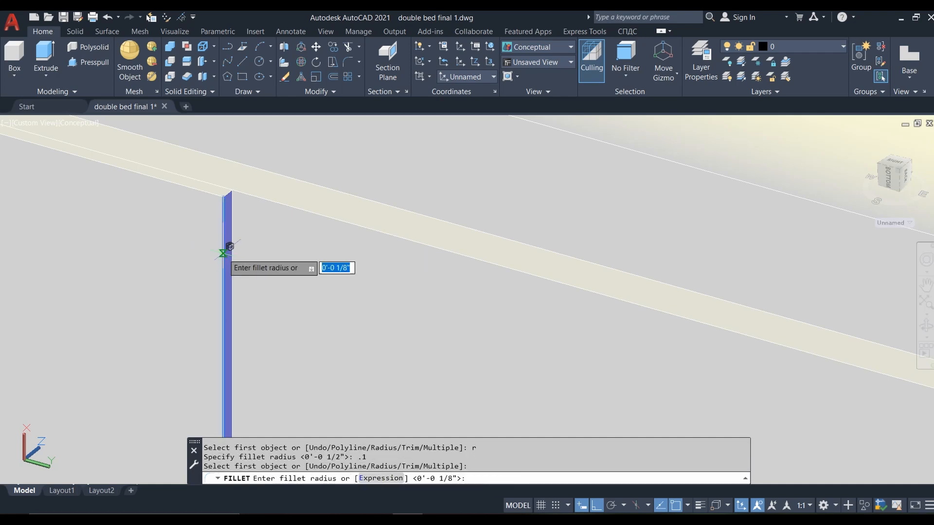
{"action": "key", "text": "Return"}
{"action": "key", "text": "Return"}
- Fillet the inner vertical edge of the other corner trim strip on the foot face with a 0.1" radius
{"action": "scroll", "coordinate": [109, 309], "scroll_direction": "down", "scroll_amount": 5}
{"action": "middle_click_drag", "start_coordinate": [135, 320], "coordinate": [273, 314], "text": "shift"}
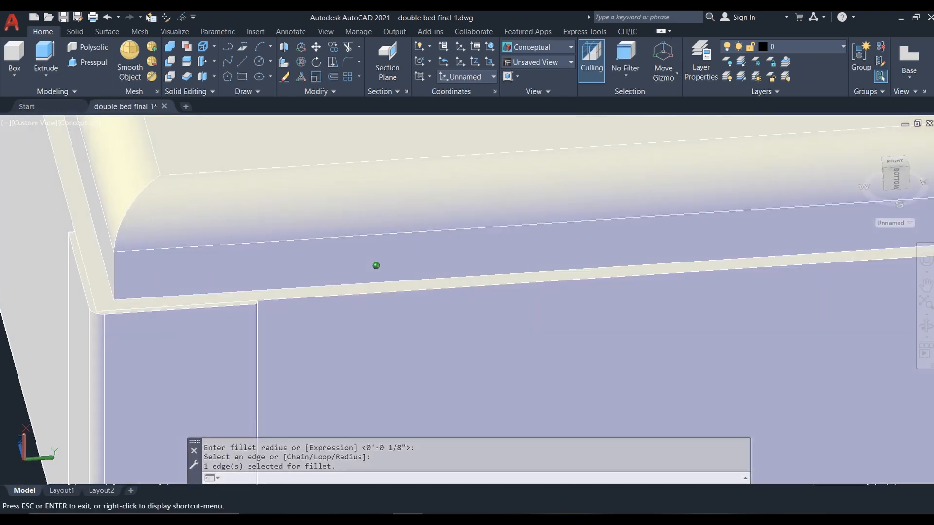
{"action": "middle_click_drag", "start_coordinate": [603, 365], "coordinate": [296, 295]}
{"action": "scroll", "coordinate": [297, 295], "scroll_direction": "down", "scroll_amount": 5}
{"action": "middle_click_drag", "start_coordinate": [535, 293], "coordinate": [557, 279], "text": "shift"}
{"action": "scroll", "coordinate": [550, 234], "scroll_direction": "up", "scroll_amount": 5}
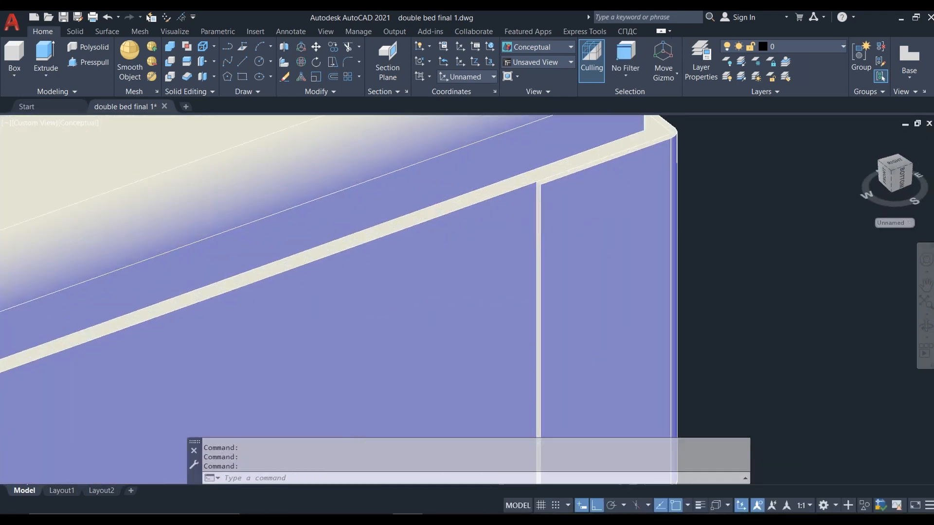
{"action": "type", "text": "F"}
{"action": "key", "text": "Return"}
{"action": "left_click", "coordinate": [542, 225]}
{"action": "key", "text": "Return"}
{"action": "key", "text": "Return"}
{"action": "scroll", "coordinate": [455, 301], "scroll_direction": "down", "scroll_amount": 3}
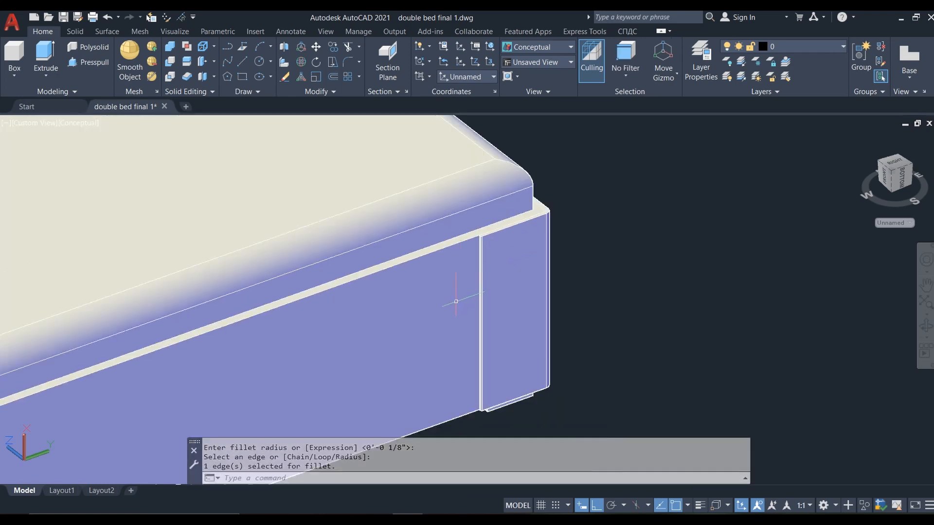
- Fillet the inner vertical edge of the foot-end trim strip on the bed's long side with a 0.1" radius
{"action": "scroll", "coordinate": [547, 239], "scroll_direction": "down", "scroll_amount": 4}
{"action": "middle_click_drag", "start_coordinate": [180, 334], "coordinate": [259, 347]}
{"action": "middle_click_drag", "start_coordinate": [260, 347], "coordinate": [547, 284], "text": "shift"}
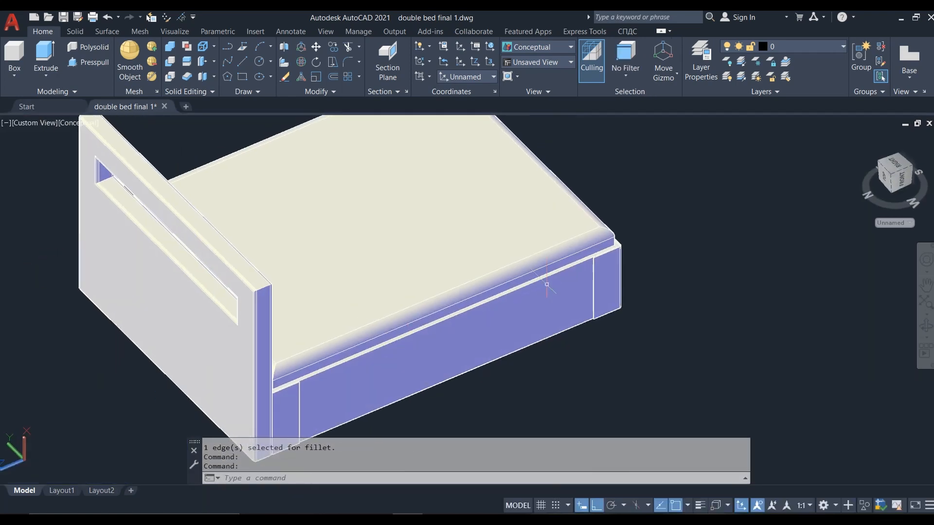
{"action": "scroll", "coordinate": [593, 276], "scroll_direction": "up", "scroll_amount": 6}
{"action": "type", "text": "F"}
{"action": "key", "text": "Return"}
{"action": "left_click", "coordinate": [548, 268]}
{"action": "key", "text": "Return"}
{"action": "key", "text": "Return"}
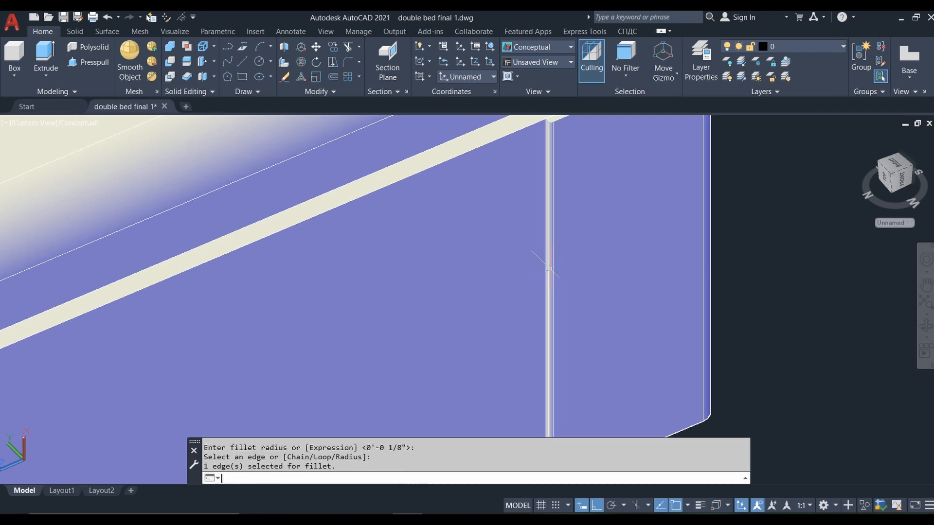
- Fillet the inner vertical edge of the headboard-end trim strip on the same long side with a 0.1" radius
{"action": "scroll", "coordinate": [479, 313], "scroll_direction": "down", "scroll_amount": 4}
{"action": "middle_click_drag", "start_coordinate": [479, 313], "coordinate": [311, 335], "text": "shift"}
{"action": "middle_click_drag", "start_coordinate": [243, 292], "coordinate": [418, 340]}
{"action": "middle_click_drag", "start_coordinate": [282, 282], "coordinate": [248, 279], "text": "shift"}
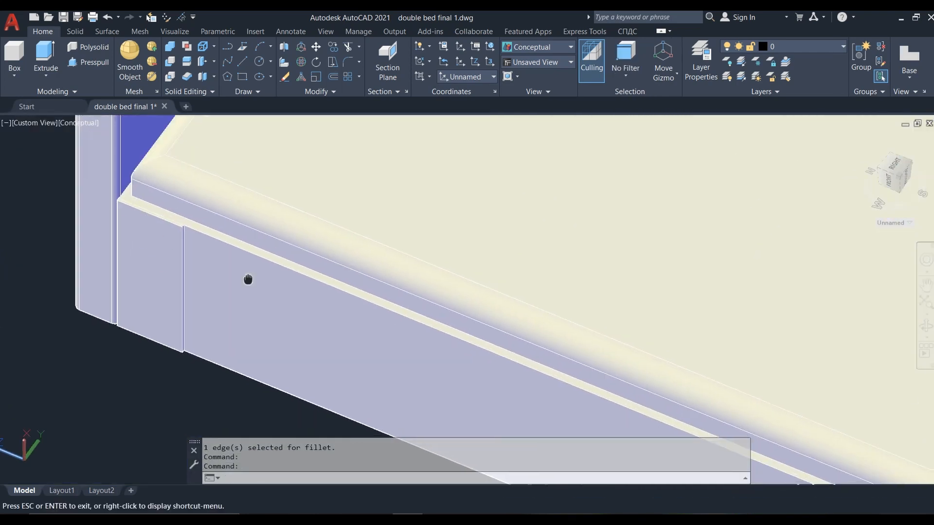
{"action": "scroll", "coordinate": [177, 254], "scroll_direction": "up", "scroll_amount": 7}
{"action": "key", "text": "Return"}
{"action": "key", "text": "Return"}
{"action": "key", "text": "Return"}
{"action": "scroll", "coordinate": [167, 292], "scroll_direction": "down", "scroll_amount": 8}
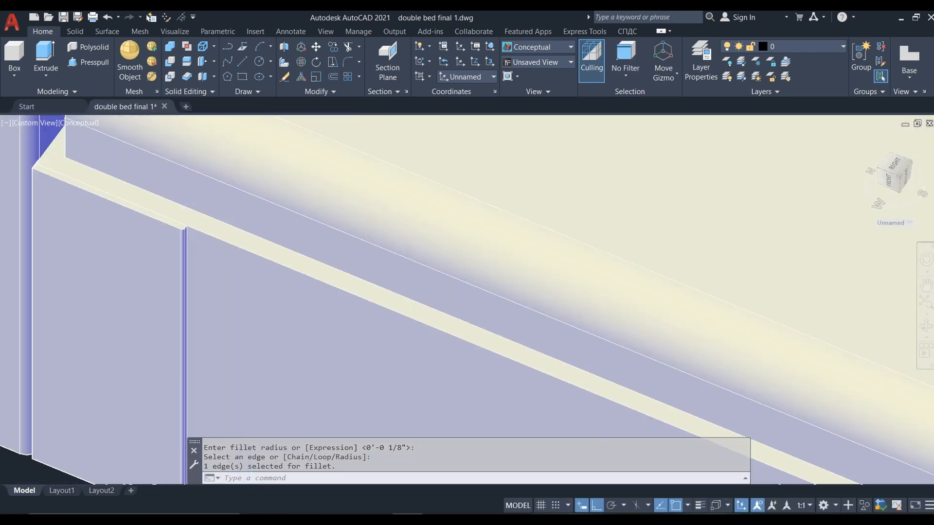
- Fillet the inner vertical edge of the headboard-end trim strip on the opposite long side with a 0.1" radius
{"action": "middle_click_drag", "start_coordinate": [467, 384], "coordinate": [233, 374], "text": "shift"}
{"action": "scroll", "coordinate": [586, 331], "scroll_direction": "up", "scroll_amount": 8}
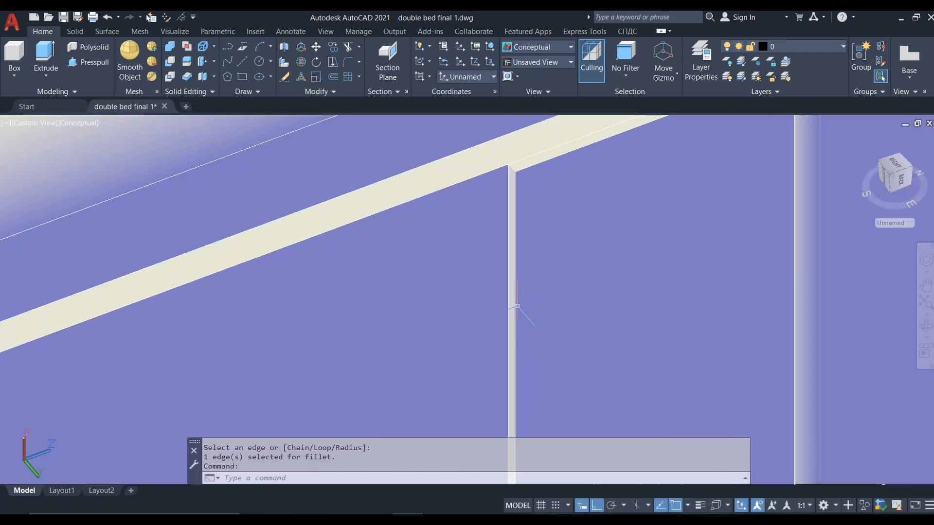
{"action": "key", "text": "Return"}
{"action": "left_click", "coordinate": [510, 307]}
{"action": "key", "text": "Return"}
{"action": "key", "text": "Return"}
{"action": "scroll", "coordinate": [438, 328], "scroll_direction": "down", "scroll_amount": 4}
{"action": "scroll", "coordinate": [439, 328], "scroll_direction": "down", "scroll_amount": 5}
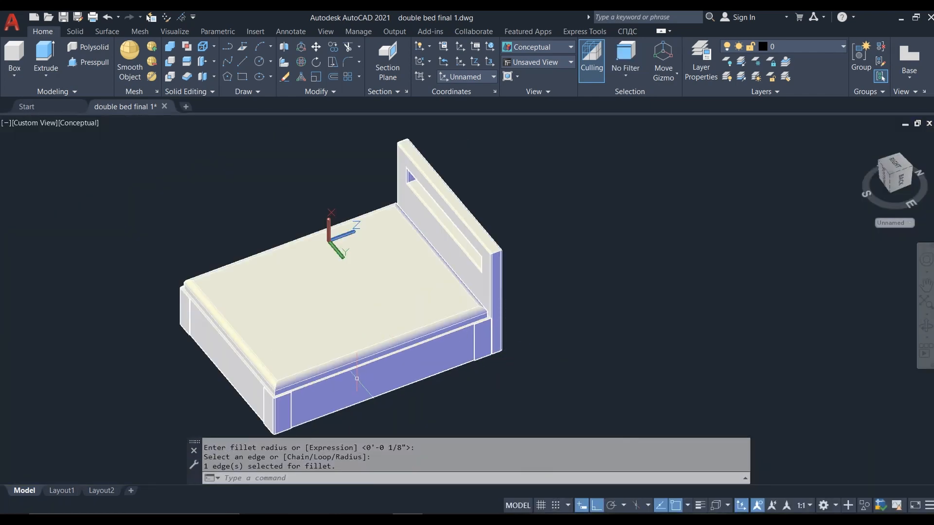
- Examine the trim strips and corners along the bed's long side, from the foot end to the headboard
{"action": "middle_click_drag", "start_coordinate": [251, 388], "coordinate": [428, 375], "text": "shift"}
{"action": "scroll", "coordinate": [418, 346], "scroll_direction": "up", "scroll_amount": 6}
{"action": "middle_click_drag", "start_coordinate": [344, 350], "coordinate": [432, 365]}
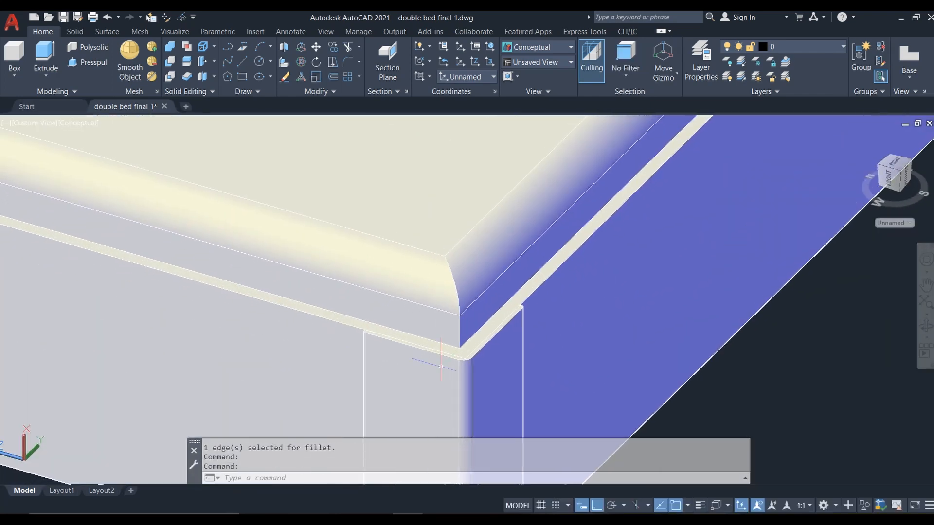
{"action": "scroll", "coordinate": [561, 351], "scroll_direction": "down", "scroll_amount": 2}
{"action": "scroll", "coordinate": [347, 300], "scroll_direction": "down", "scroll_amount": 5}
{"action": "scroll", "coordinate": [346, 300], "scroll_direction": "up", "scroll_amount": 7}
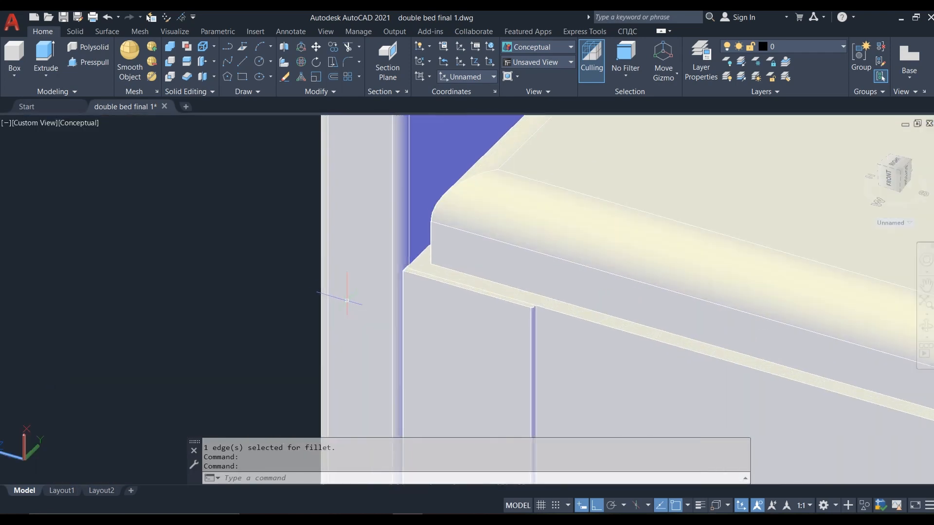
{"action": "scroll", "coordinate": [346, 300], "scroll_direction": "down", "scroll_amount": 1}
{"action": "middle_click_drag", "start_coordinate": [346, 300], "coordinate": [219, 284]}
{"action": "scroll", "coordinate": [219, 283], "scroll_direction": "down", "scroll_amount": 2}
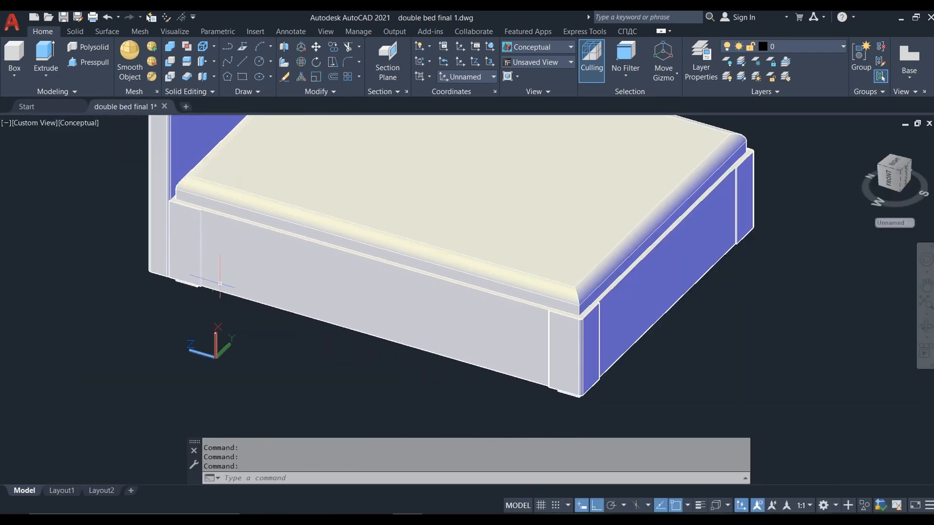
{"action": "scroll", "coordinate": [547, 390], "scroll_direction": "up", "scroll_amount": 2}
{"action": "scroll", "coordinate": [553, 390], "scroll_direction": "down", "scroll_amount": 4}
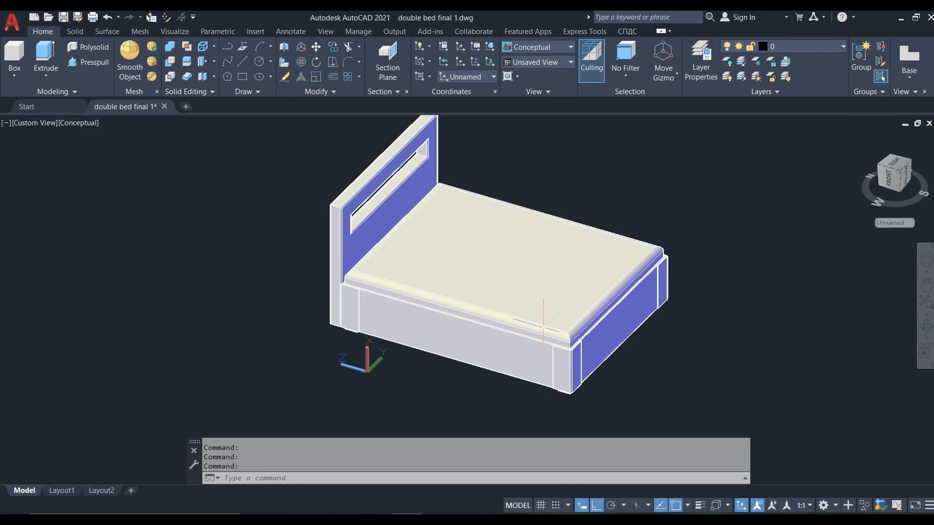
- Fillet two top outer edges of the bed base near the foot-end corner with a 0.1" radius
{"action": "scroll", "coordinate": [548, 338], "scroll_direction": "up", "scroll_amount": 8}
{"action": "middle_click_drag", "start_coordinate": [548, 339], "coordinate": [681, 350]}
{"action": "type", "text": "f"}
{"action": "key", "text": "Return"}
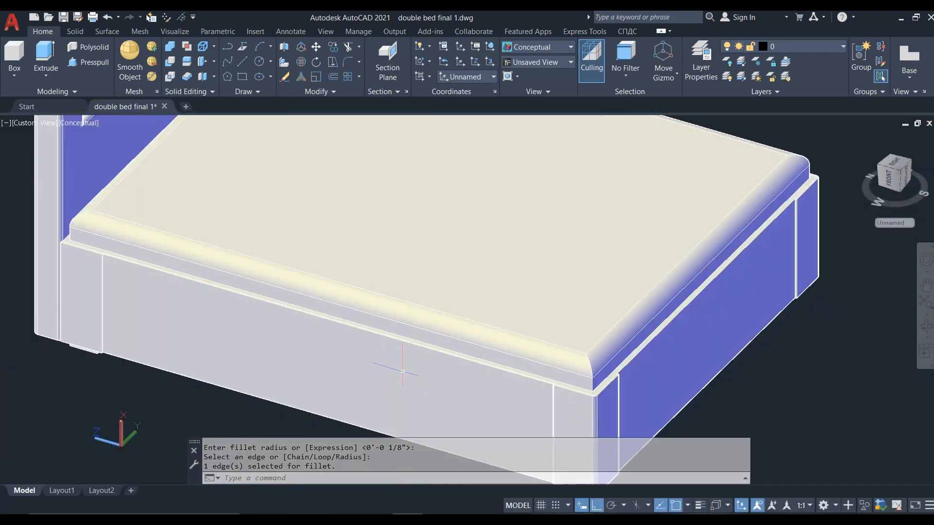
{"action": "scroll", "coordinate": [637, 246], "scroll_direction": "up", "scroll_amount": 5}
{"action": "key", "text": "Return"}
{"action": "left_click", "coordinate": [637, 246]}
{"action": "key", "text": "Return"}
{"action": "key", "text": "Return"}
- Fillet two top edges along the opposite long side of the bed base with a 0.1" radius
{"action": "scroll", "coordinate": [389, 359], "scroll_direction": "down", "scroll_amount": 6}
{"action": "middle_click_drag", "start_coordinate": [685, 245], "coordinate": [493, 318], "text": "shift"}
{"action": "key", "text": "Return"}
{"action": "left_click", "coordinate": [495, 374]}
{"action": "key", "text": "Return"}
{"action": "key", "text": "Return"}
{"action": "scroll", "coordinate": [495, 370], "scroll_direction": "up", "scroll_amount": 4}
{"action": "key", "text": "Return"}
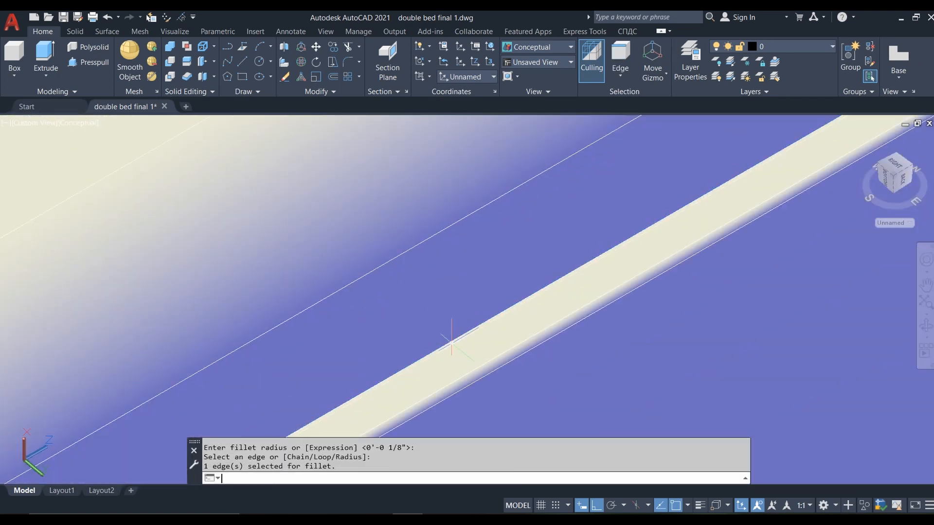
{"action": "key", "text": "Return"}
{"action": "left_click", "coordinate": [359, 233]}
{"action": "key", "text": "Return"}
{"action": "key", "text": "Return"}
{"action": "scroll", "coordinate": [354, 292], "scroll_direction": "down", "scroll_amount": 6}
- Fillet a top edge near the headboard end of the first long side with a 0.1" radius
{"action": "middle_click_drag", "start_coordinate": [355, 292], "coordinate": [452, 329], "text": "shift"}
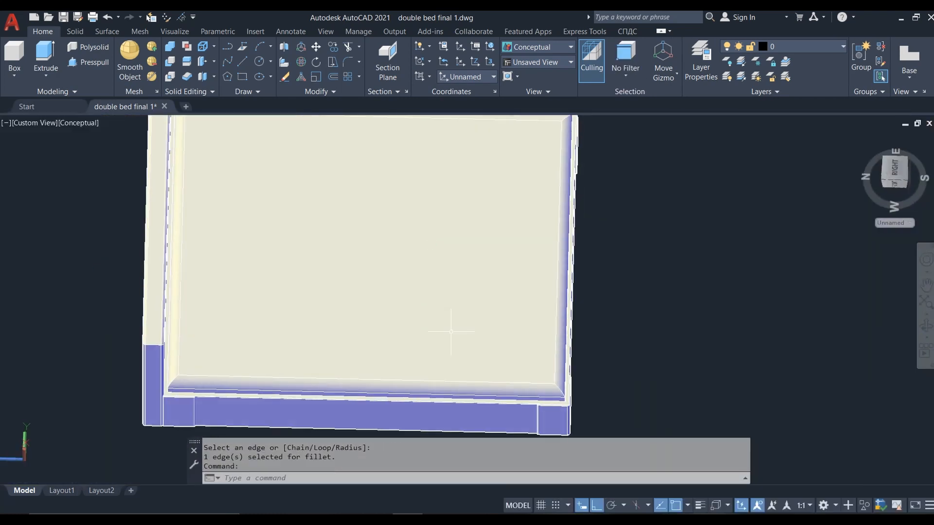
{"action": "middle_click_drag", "start_coordinate": [224, 408], "coordinate": [297, 371], "text": "shift"}
{"action": "scroll", "coordinate": [316, 293], "scroll_direction": "up", "scroll_amount": 6}
{"action": "key", "text": "Return"}
{"action": "left_click", "coordinate": [316, 293]}
{"action": "key", "text": "Return"}
{"action": "key", "text": "Return"}
{"action": "scroll", "coordinate": [235, 333], "scroll_direction": "down", "scroll_amount": 6}
{"action": "middle_click_drag", "start_coordinate": [235, 334], "coordinate": [204, 350], "text": "shift"}
{"action": "middle_click_drag", "start_coordinate": [457, 376], "coordinate": [258, 386], "text": "shift"}
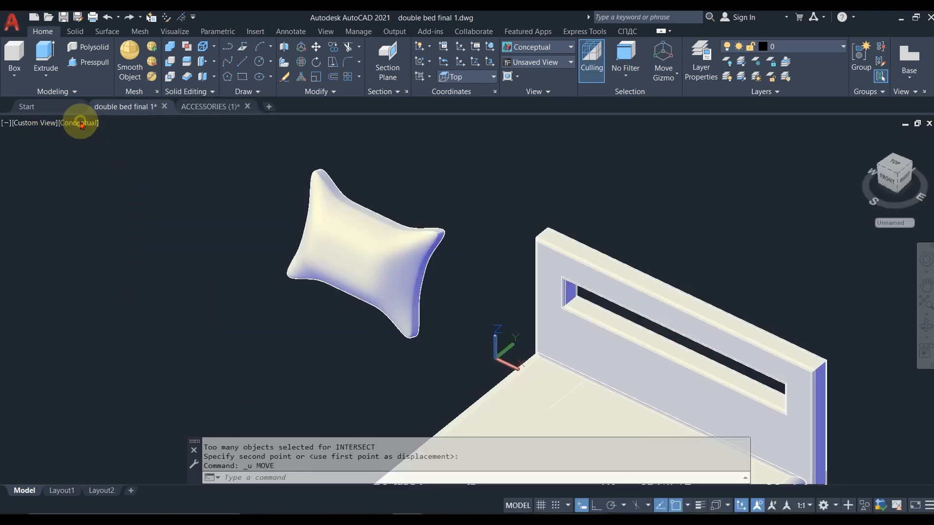
- Set the visual style to 2D Wireframe and move the pillow by its lower edge onto the bed in front of the headboard
{"action": "left_click", "coordinate": [81, 124]}
{"action": "left_click", "coordinate": [102, 151]}
{"action": "middle_click_drag", "start_coordinate": [355, 331], "coordinate": [219, 214]}
{"action": "left_click", "coordinate": [211, 171]}
{"action": "type", "text": "m"}
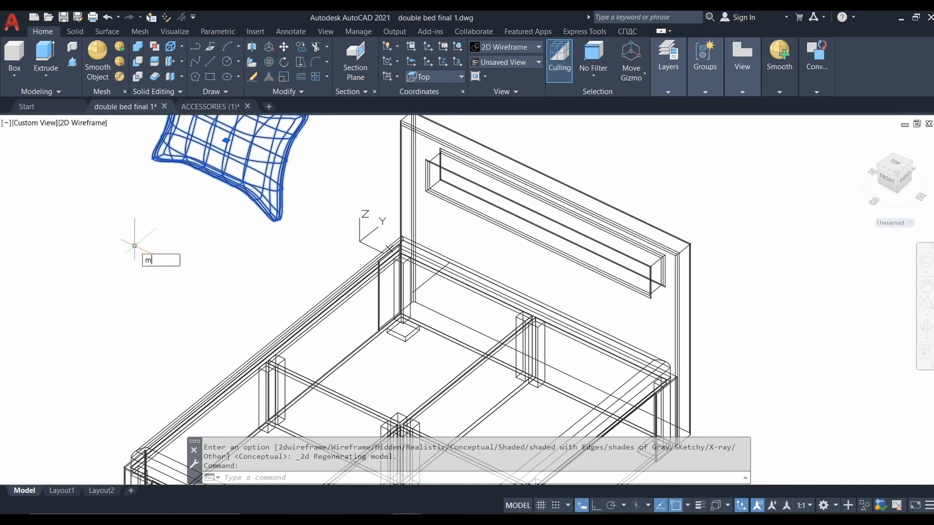
{"action": "key", "text": "Return"}
{"action": "left_click", "coordinate": [210, 175]}
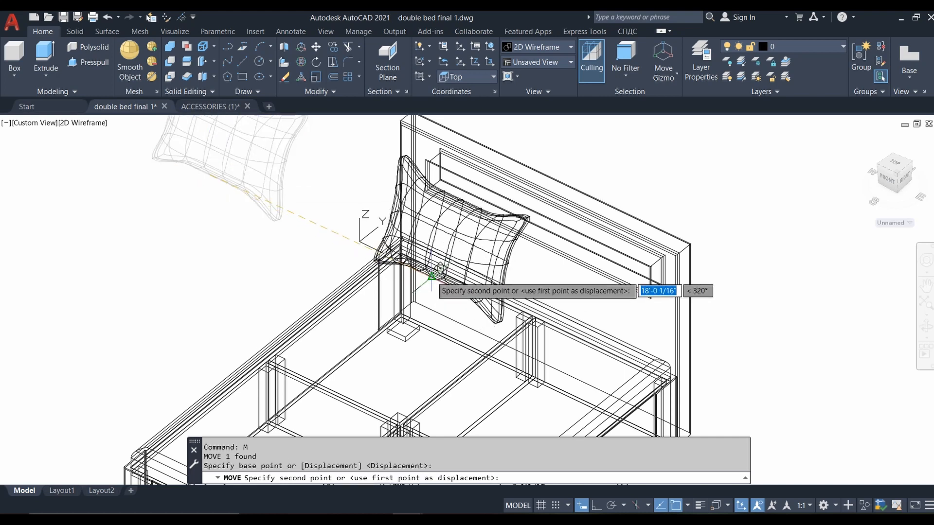
{"action": "left_click", "coordinate": [422, 280]}
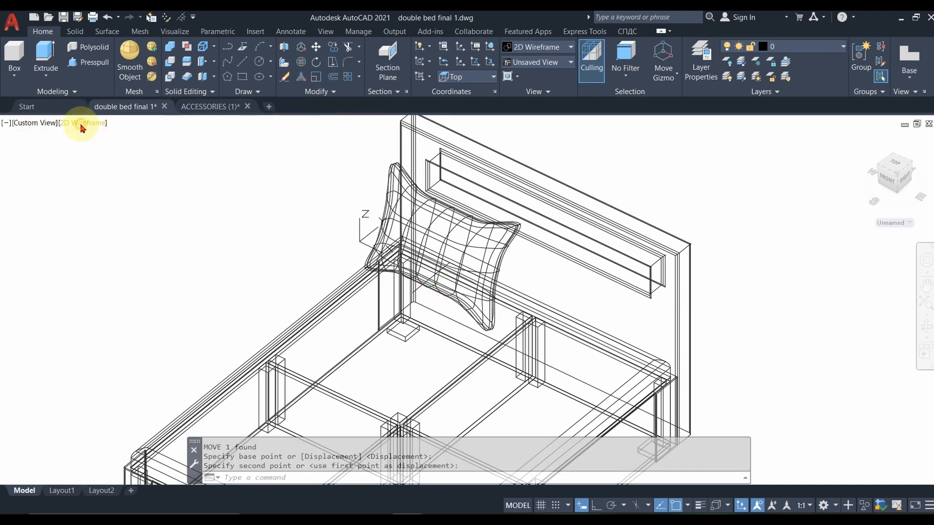
- Restore the Conceptual visual style and shift the pillow slightly closer to the headboard
{"action": "left_click", "coordinate": [81, 124]}
{"action": "left_click", "coordinate": [120, 163]}
{"action": "left_click", "coordinate": [399, 251]}
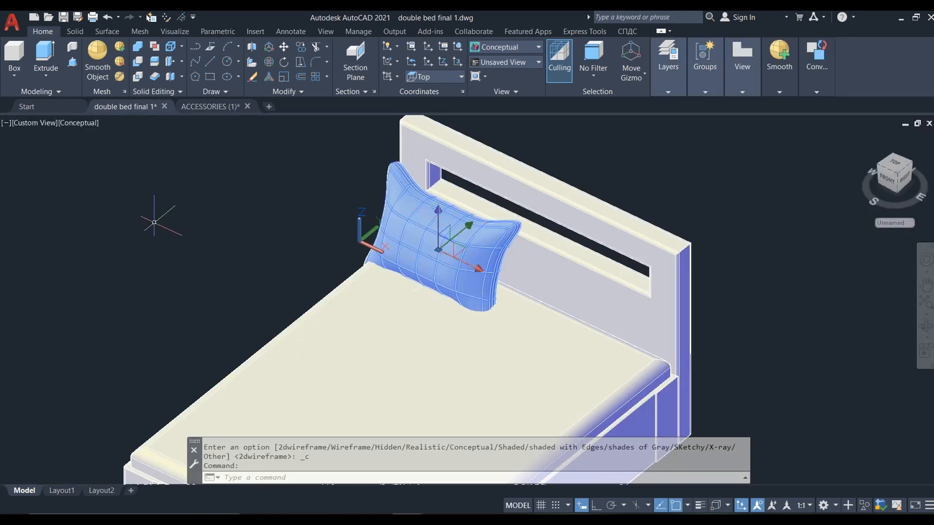
{"action": "type", "text": "M"}
{"action": "key", "text": "Return"}
{"action": "left_click", "coordinate": [210, 252]}
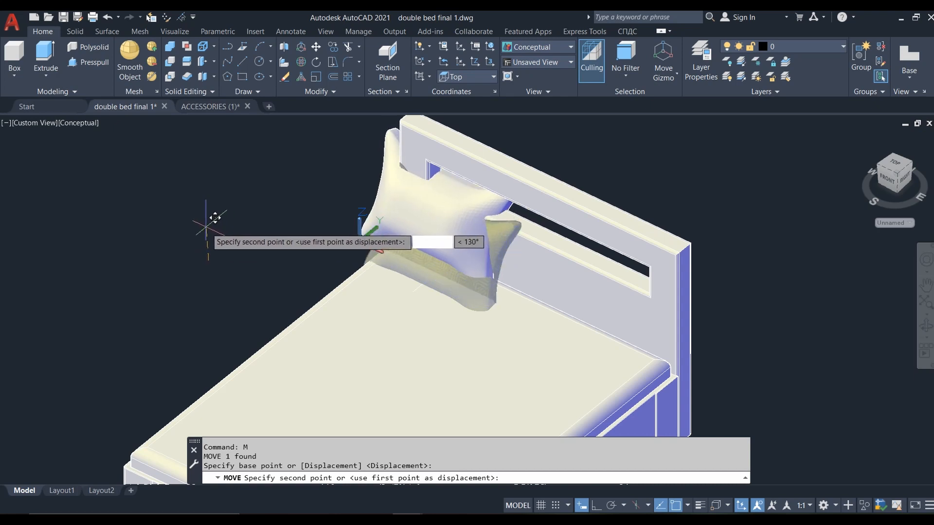
{"action": "left_click", "coordinate": [215, 254]}
- Adjust the pillow's position with Ortho on so that it rests on the mattress against the headboard
{"action": "left_click", "coordinate": [428, 240]}
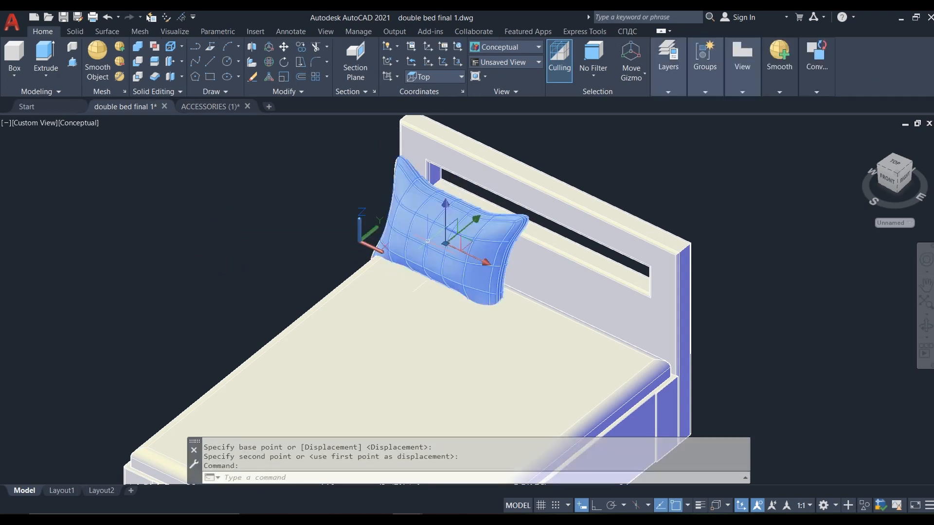
{"action": "type", "text": "M"}
{"action": "key", "text": "Return"}
{"action": "left_click", "coordinate": [220, 330]}
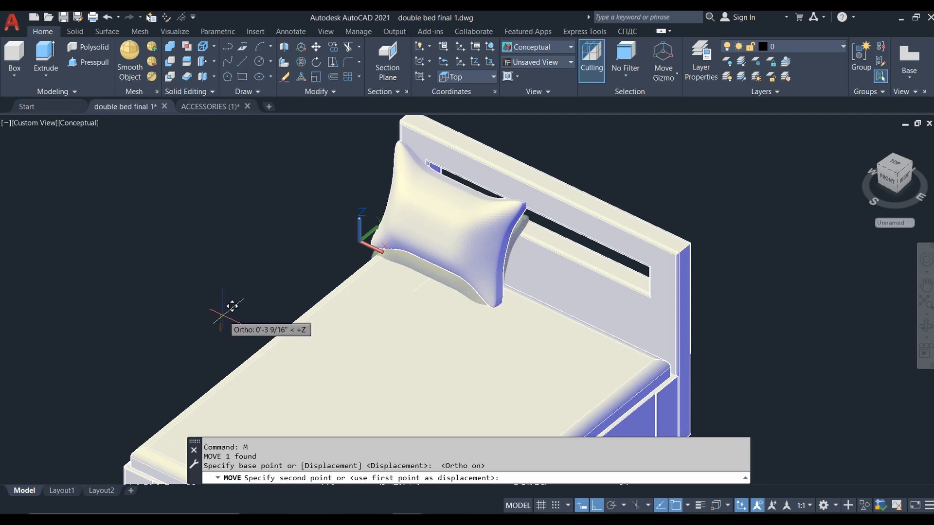
{"action": "left_click", "coordinate": [202, 312]}
{"action": "left_click", "coordinate": [440, 226]}
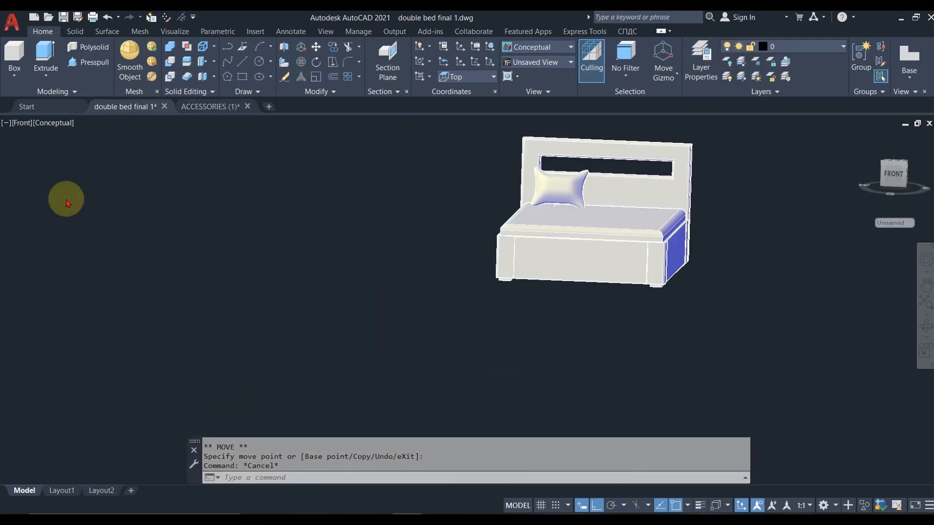
- In the Front view, copy the pillow horizontally to the other half of the bed with Ortho on
{"action": "middle_click_drag", "start_coordinate": [729, 187], "coordinate": [586, 317]}
{"action": "scroll", "coordinate": [462, 289], "scroll_direction": "up", "scroll_amount": 6}
{"action": "left_click", "coordinate": [461, 297]}
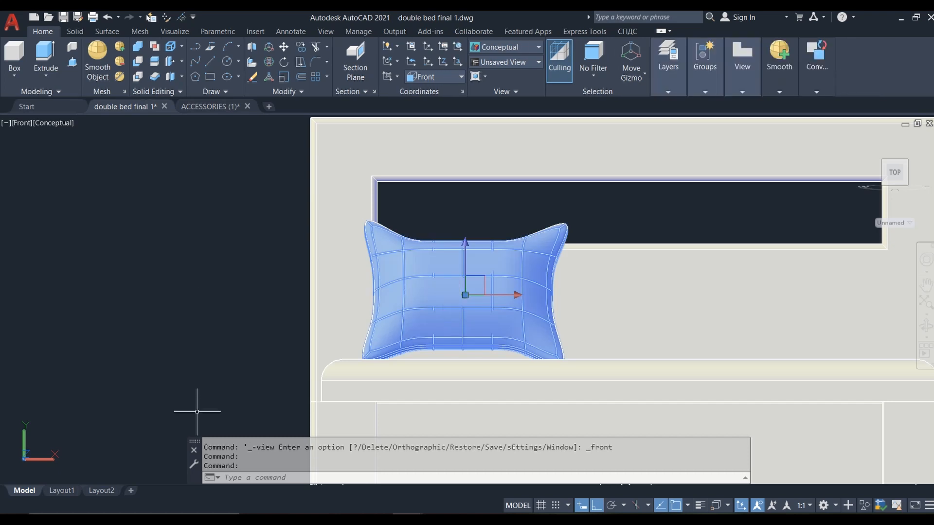
{"action": "scroll", "coordinate": [196, 411], "scroll_direction": "down", "scroll_amount": 3}
{"action": "type", "text": "co"}
{"action": "key", "text": "Return"}
{"action": "left_click", "coordinate": [305, 167]}
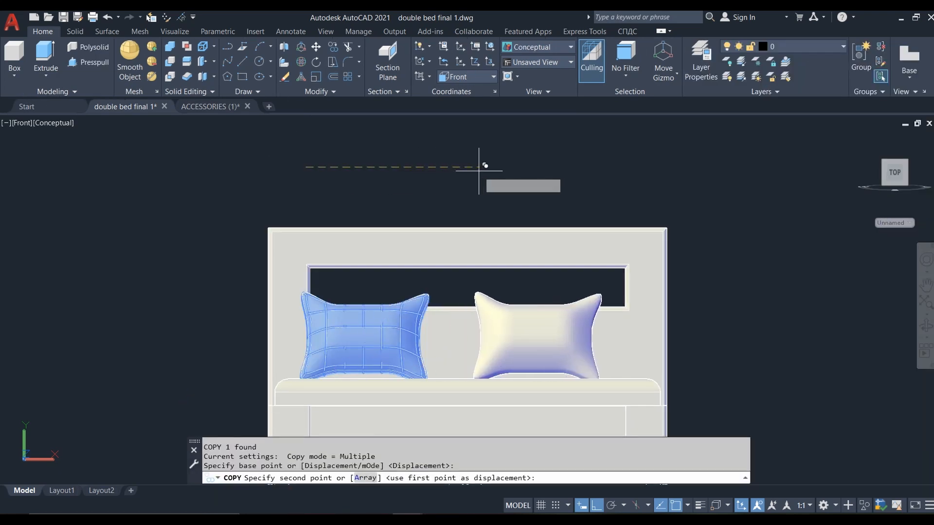
{"action": "left_click", "coordinate": [481, 167]}
{"action": "key", "text": "Return"}
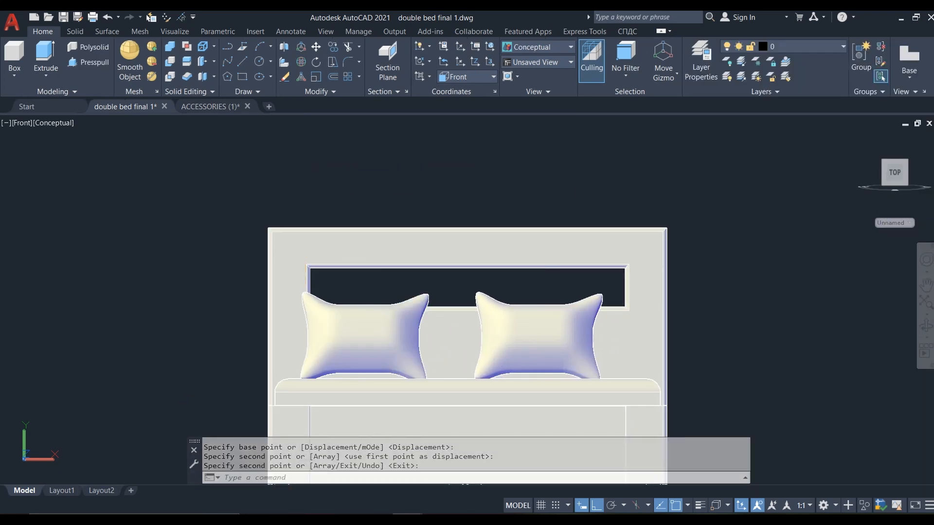
- Adjust the placement of the original pillow in front of the headboard with Move
{"action": "left_click", "coordinate": [324, 314]}
{"action": "type", "text": "m"}
{"action": "key", "text": "Return"}
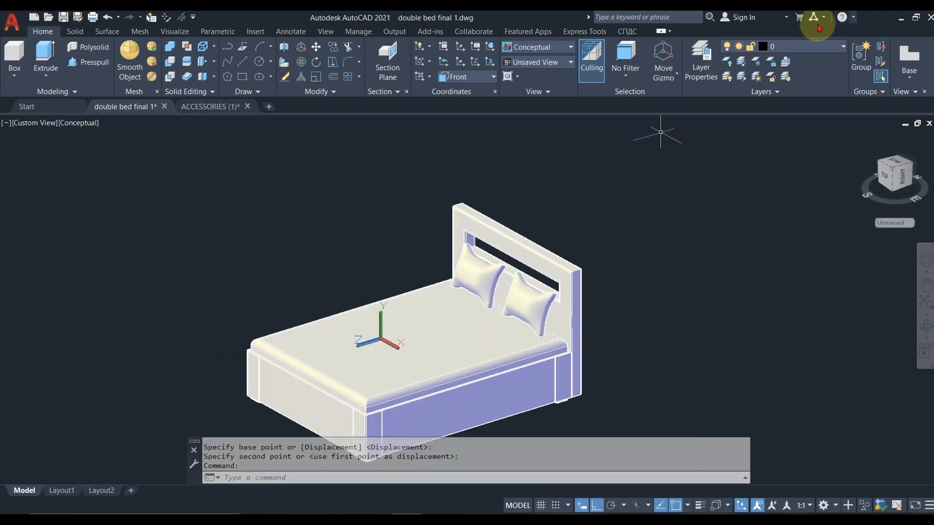
- Create a new layer named for the pillows in the Layer Properties Manager and close the manager
{"action": "left_click", "coordinate": [701, 61]}
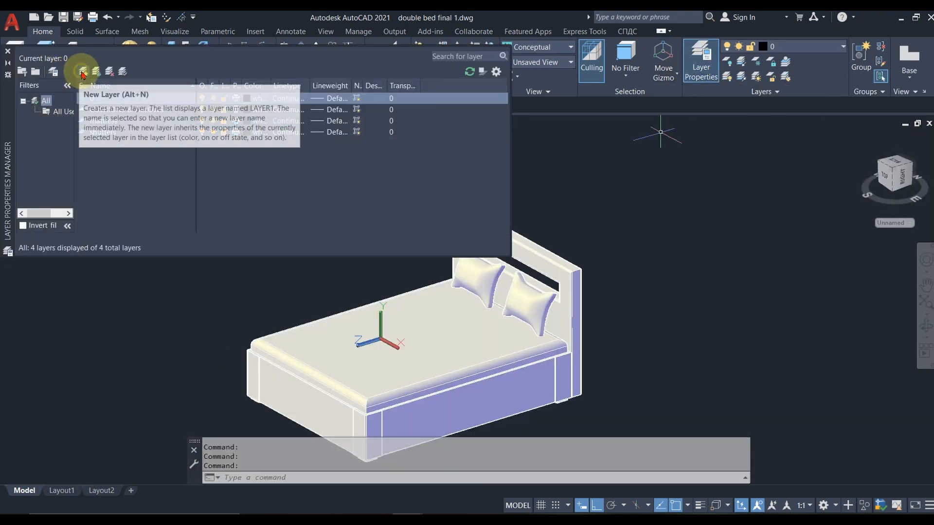
{"action": "left_click", "coordinate": [83, 71]}
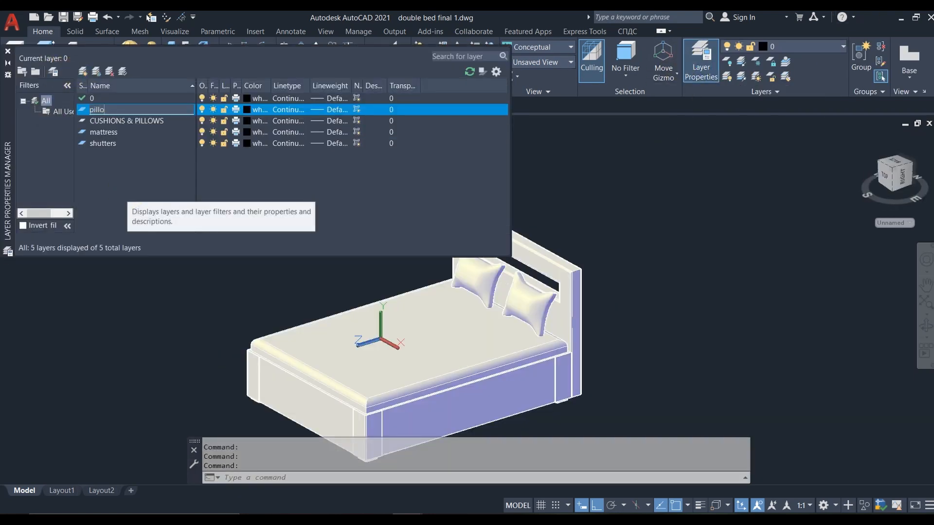
{"action": "key", "text": "Return"}
{"action": "left_click", "coordinate": [8, 51]}
- Assign both pillows on the bed to the new pillow layer and clear the selection
{"action": "left_click", "coordinate": [534, 323]}
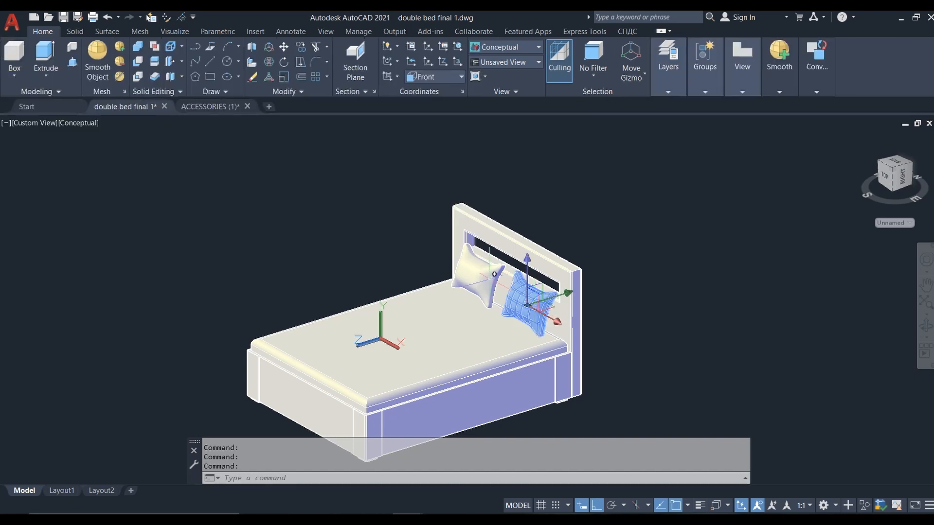
{"action": "left_click", "coordinate": [704, 91]}
{"action": "left_click", "coordinate": [674, 91]}
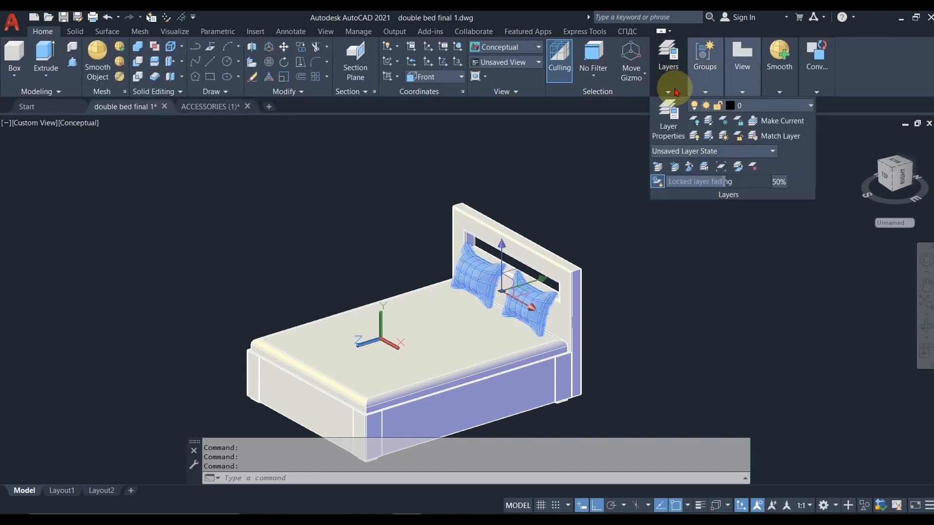
{"action": "left_click", "coordinate": [752, 105]}
{"action": "left_click", "coordinate": [754, 165]}
{"action": "key", "text": "Escape"}
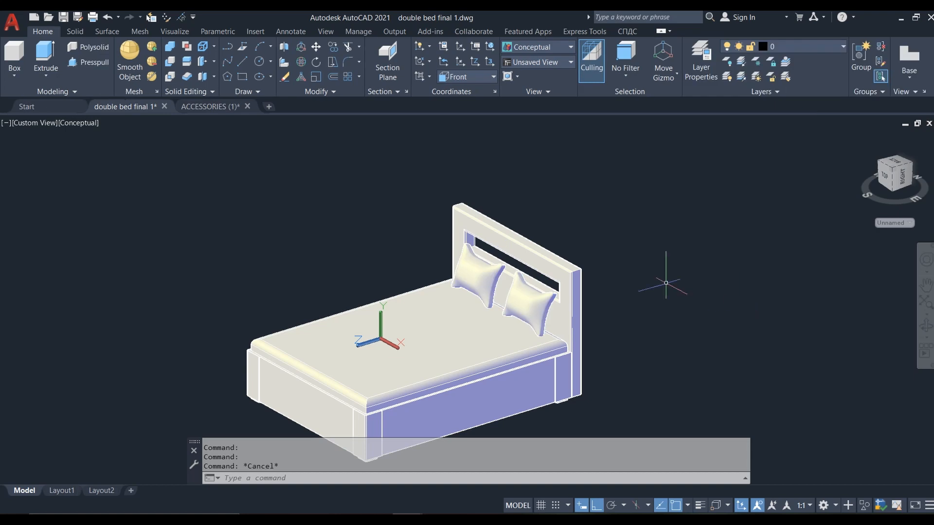
{"action": "scroll", "coordinate": [535, 389], "scroll_direction": "up", "scroll_amount": 3}
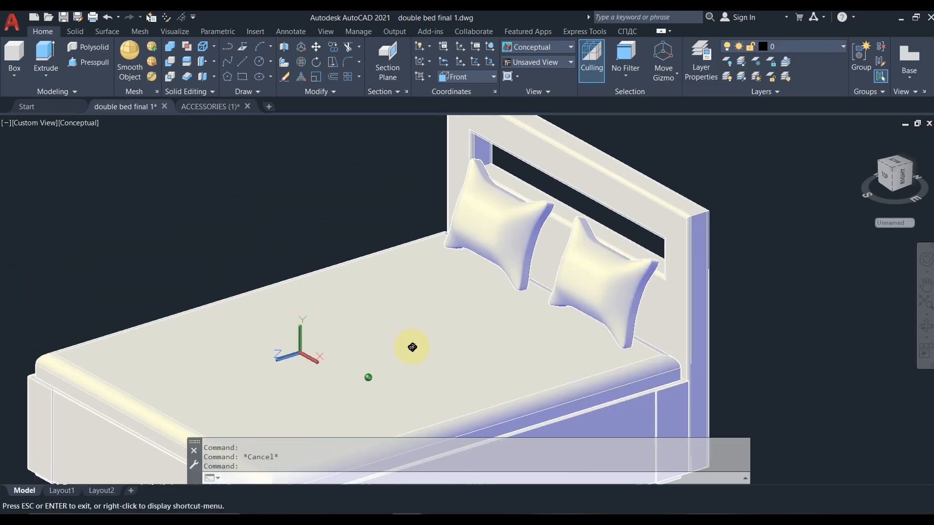
{"action": "left_click_drag", "start_coordinate": [412, 347], "coordinate": [525, 334]}
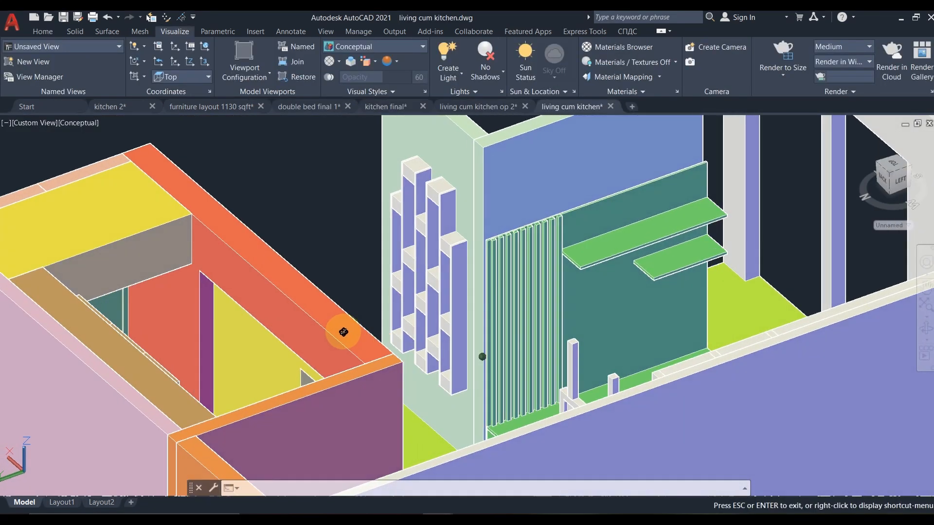
- Examine the living cum kitchen model from several sides, including the sofa, partitions, wall shelves and kitchen area
{"action": "mouse_move", "coordinate": [344, 329]}
{"action": "left_mouse_down"}
{"action": "mouse_move", "coordinate": [327, 354]}
{"action": "mouse_move", "coordinate": [379, 338]}
{"action": "mouse_move", "coordinate": [481, 357]}
{"action": "mouse_move", "coordinate": [527, 345]}
{"action": "left_mouse_up"}
{"action": "key", "text": "Escape"}
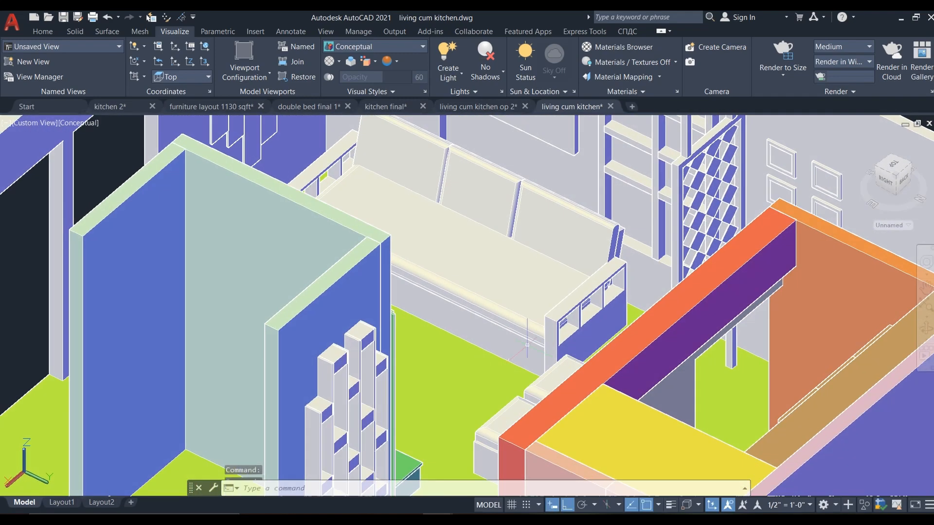
{"action": "scroll", "coordinate": [527, 344], "scroll_direction": "down", "scroll_amount": 5}
{"action": "scroll", "coordinate": [518, 259], "scroll_direction": "up", "scroll_amount": 4}
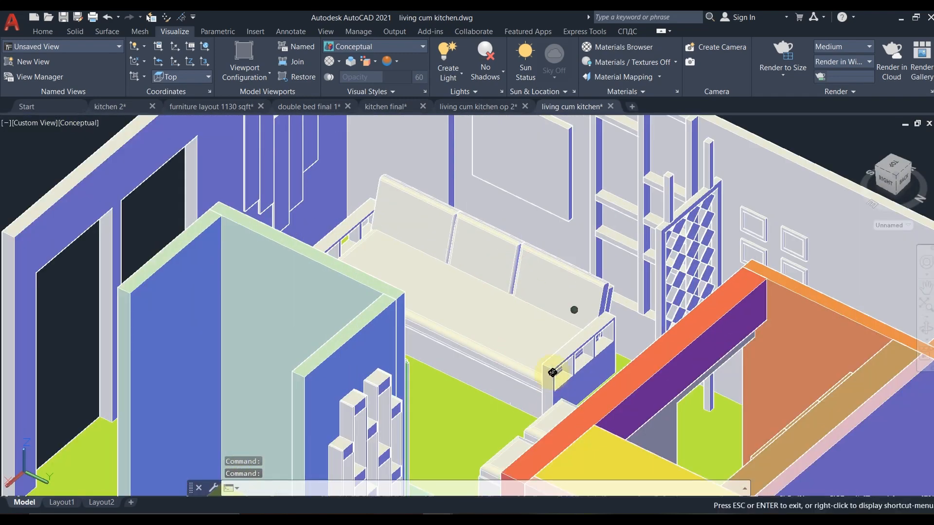
{"action": "left_click_drag", "start_coordinate": [552, 372], "coordinate": [449, 325]}
{"action": "key", "text": "Escape"}
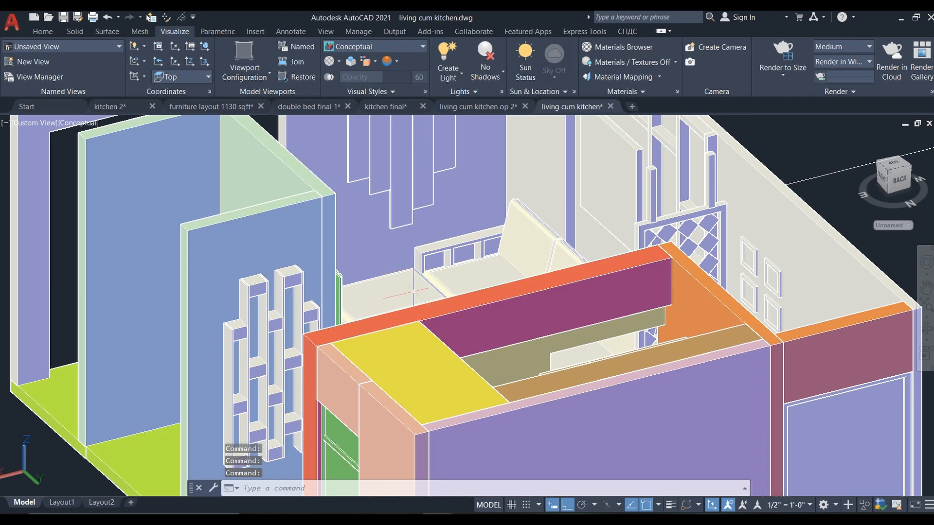
{"action": "scroll", "coordinate": [413, 292], "scroll_direction": "down", "scroll_amount": 6}
{"action": "middle_click_drag", "start_coordinate": [414, 293], "coordinate": [455, 312], "text": "shift"}
{"action": "scroll", "coordinate": [344, 336], "scroll_direction": "up", "scroll_amount": 3}
{"action": "scroll", "coordinate": [288, 356], "scroll_direction": "up", "scroll_amount": 2}
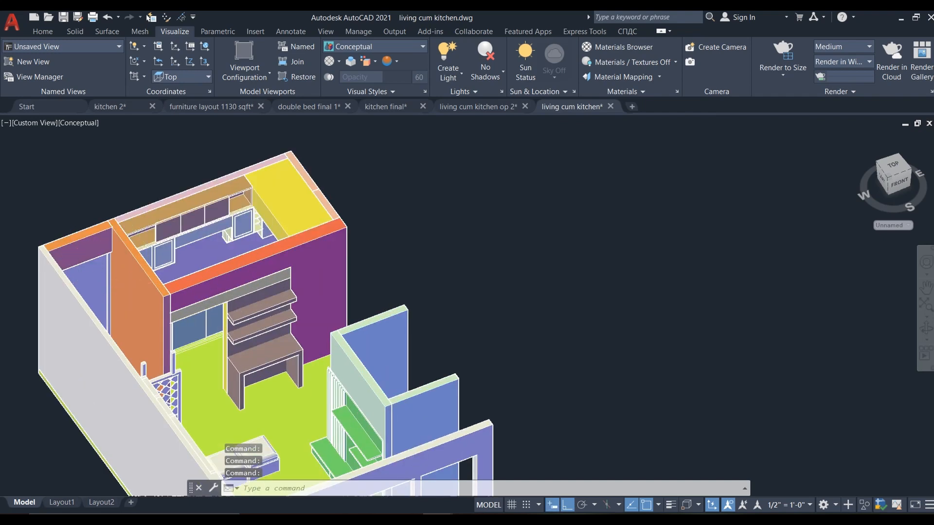
- Hide the purple wall with the orange top edge that encloses the kitchen to expose the counter and sink
{"action": "scroll", "coordinate": [403, 278], "scroll_direction": "up", "scroll_amount": 5}
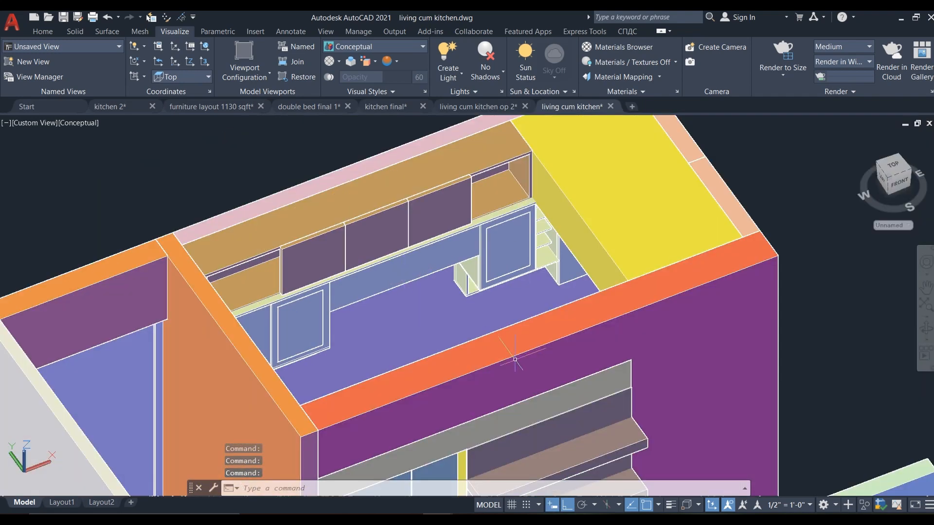
{"action": "left_click", "coordinate": [515, 359]}
{"action": "right_click", "coordinate": [516, 362]}
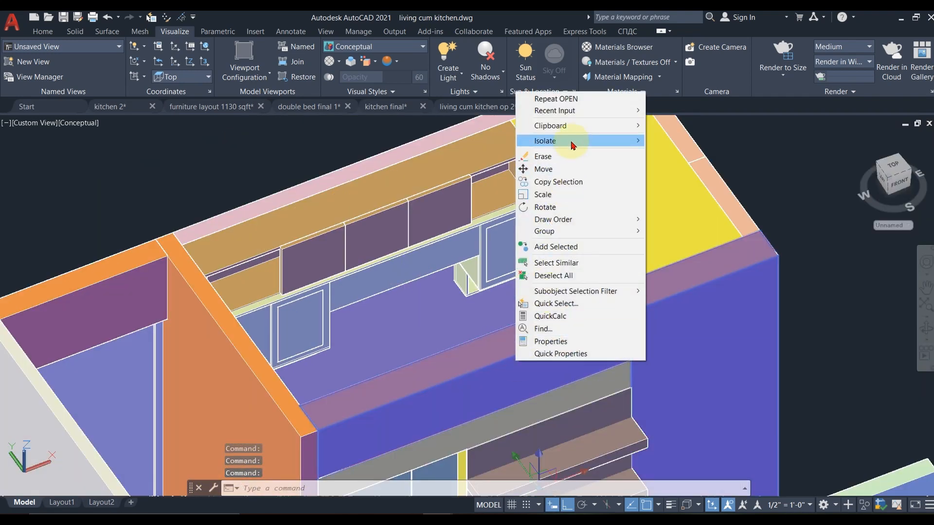
{"action": "left_click", "coordinate": [686, 154]}
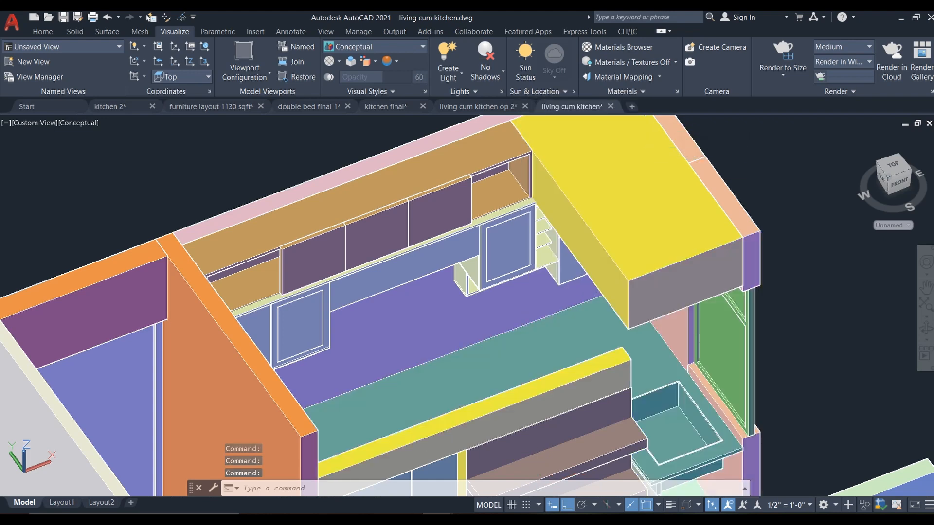
{"action": "scroll", "coordinate": [422, 247], "scroll_direction": "down", "scroll_amount": 5}
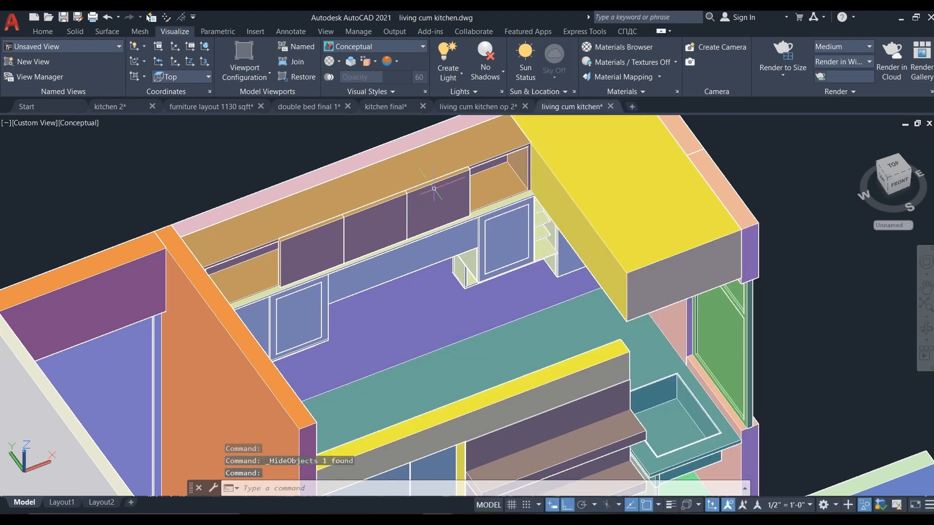
{"action": "middle_click_drag", "start_coordinate": [422, 247], "coordinate": [464, 238], "text": "shift"}
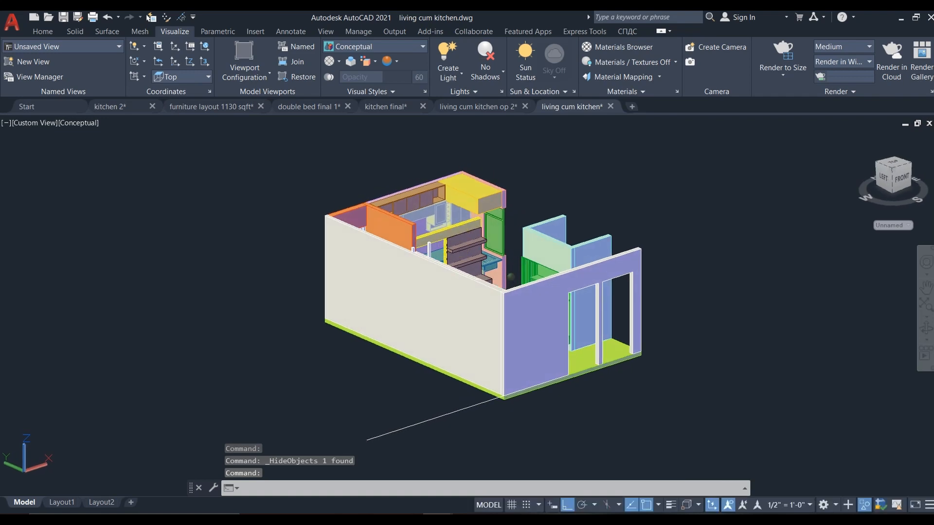
{"action": "scroll", "coordinate": [433, 282], "scroll_direction": "up", "scroll_amount": 2}
{"action": "scroll", "coordinate": [497, 276], "scroll_direction": "up", "scroll_amount": 5}
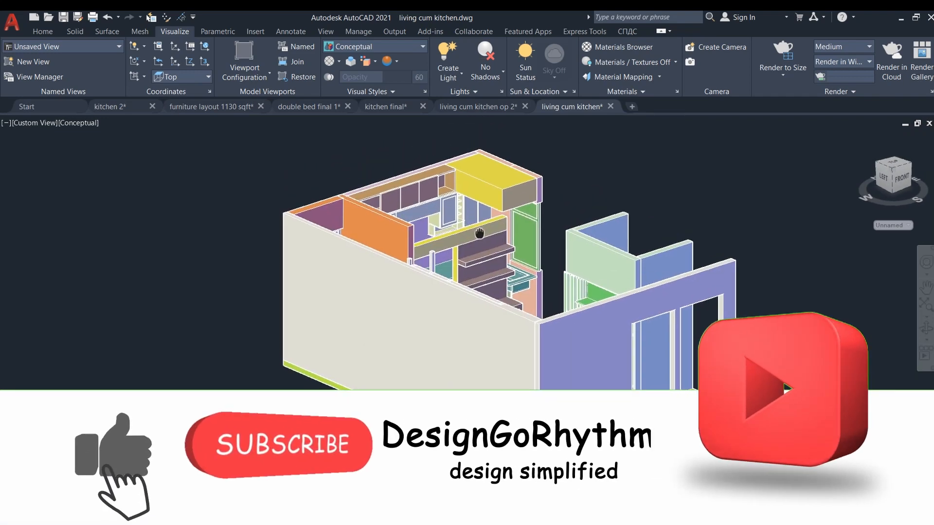